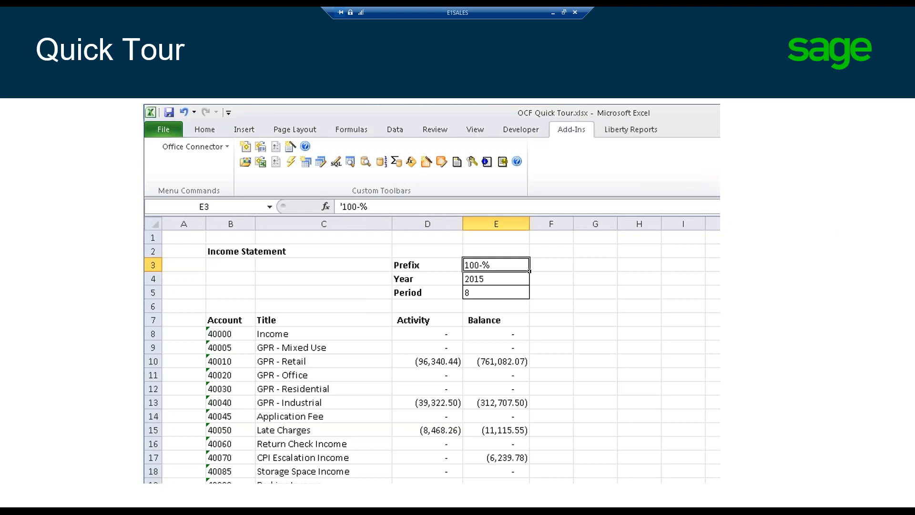
# - End the slide show and switch to the Sage 300 General Ledger window, minimizing the other windows
pyautogui.press('Escape')
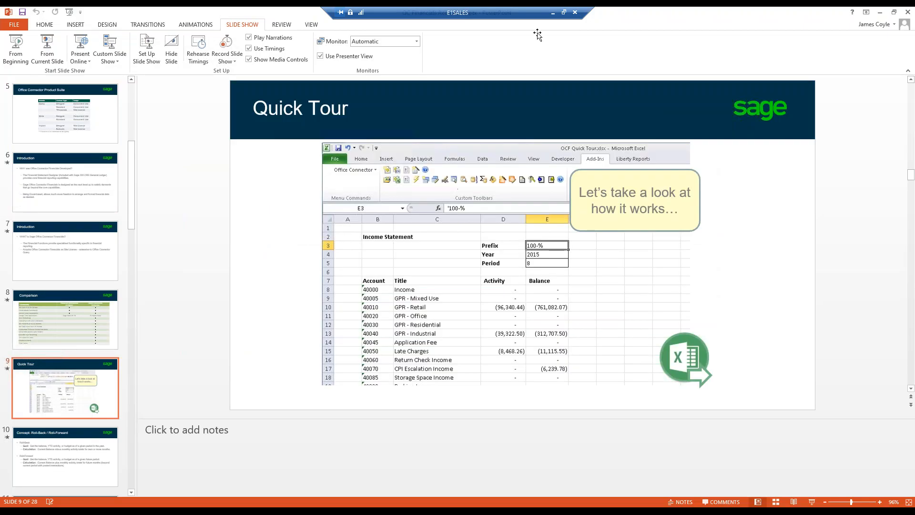
pyautogui.click(881, 12)
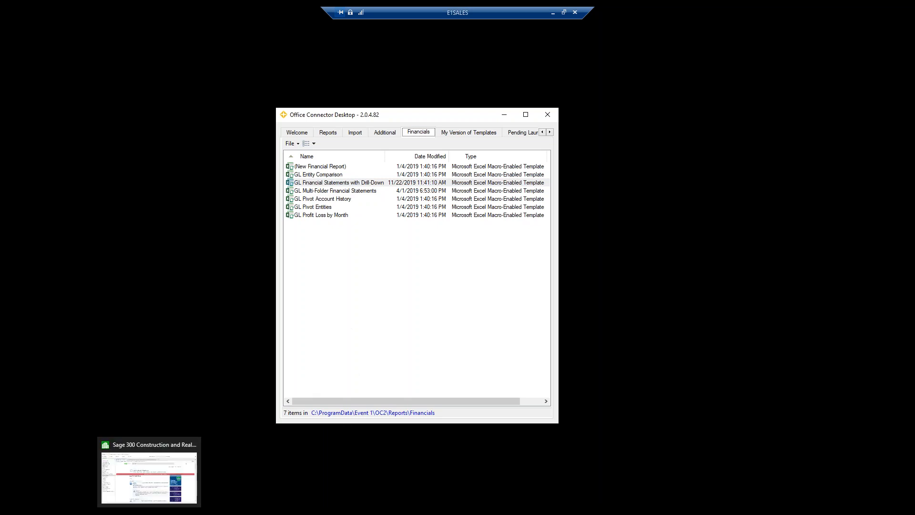
pyautogui.click(149, 503)
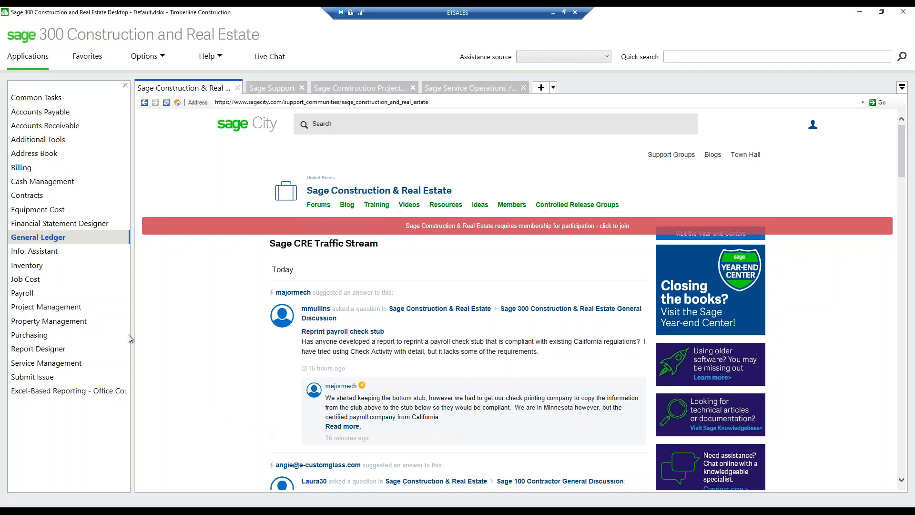
pyautogui.moveTo(172, 506)
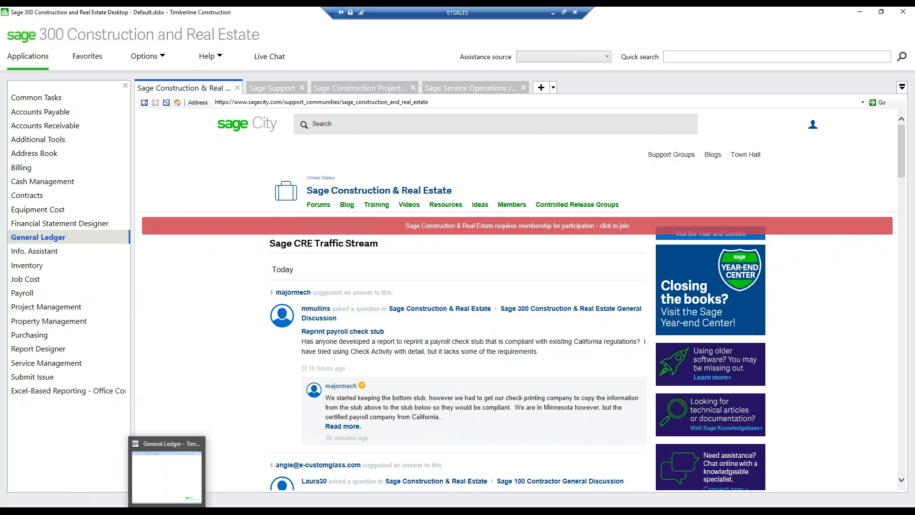
pyautogui.click(171, 472)
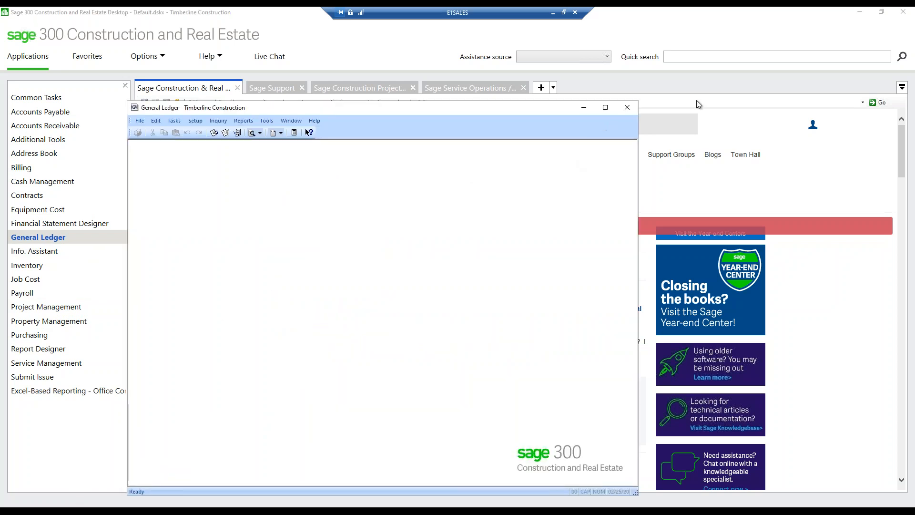
pyautogui.click(859, 11)
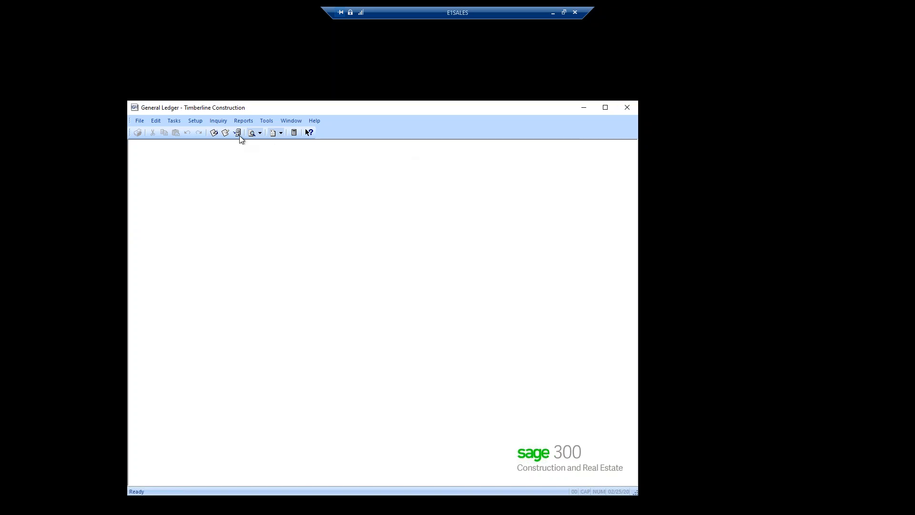
# - Examine the Cash account's accrual balances and monthly activity in Account Setup, then close it
pyautogui.click(195, 120)
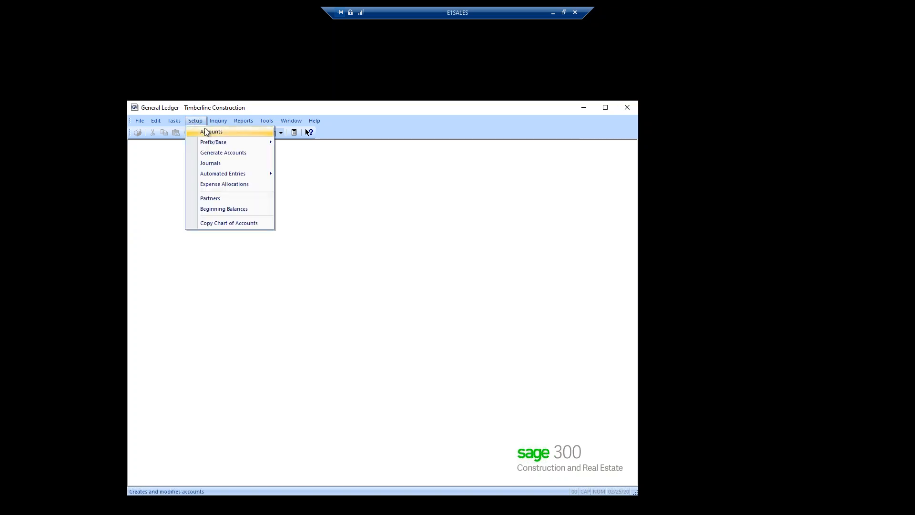
pyautogui.click(205, 131)
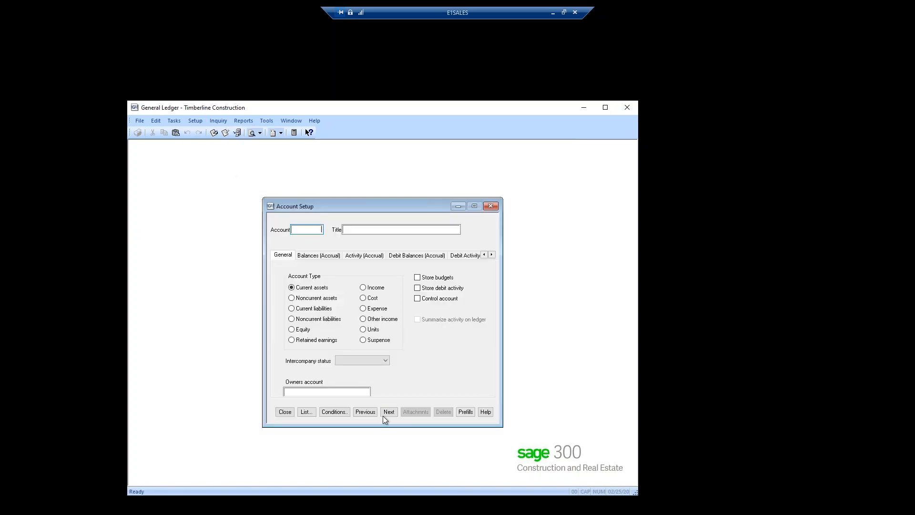
pyautogui.click(390, 412)
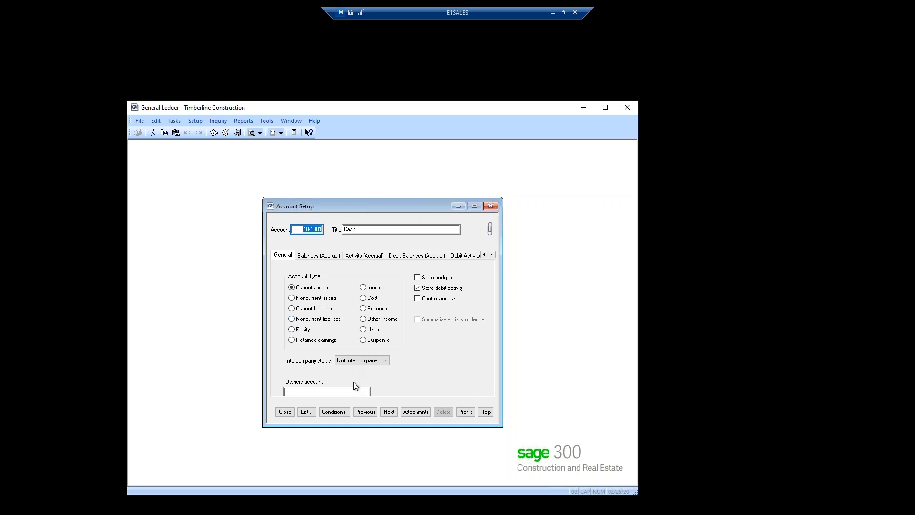
pyautogui.click(317, 257)
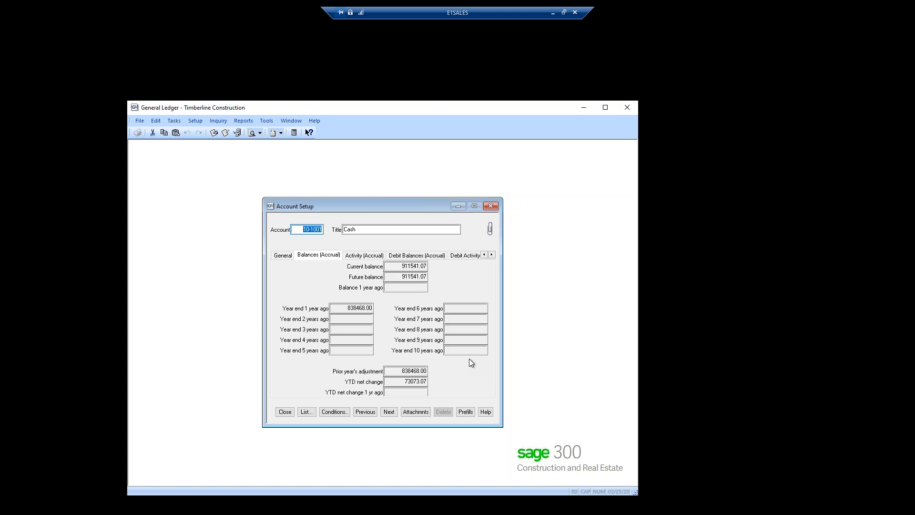
pyautogui.click(374, 258)
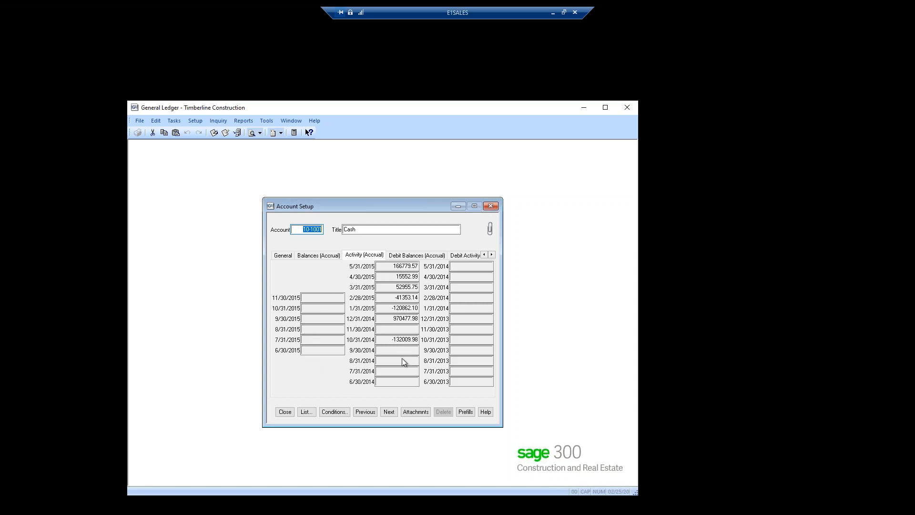
pyautogui.click(290, 411)
# - Review the fiscal settings of Timberline Construction, Inc in Company Setup and close it without saving
pyautogui.click(196, 122)
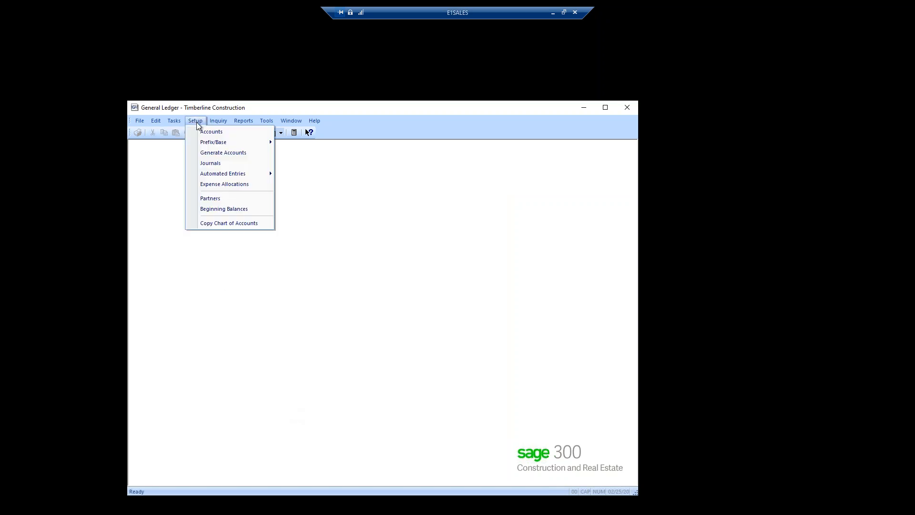
pyautogui.moveTo(208, 142)
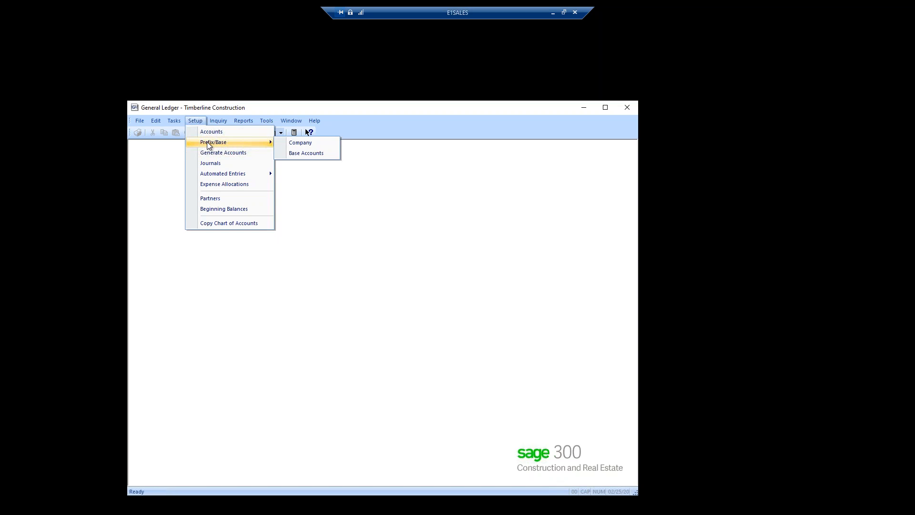
pyautogui.click(295, 146)
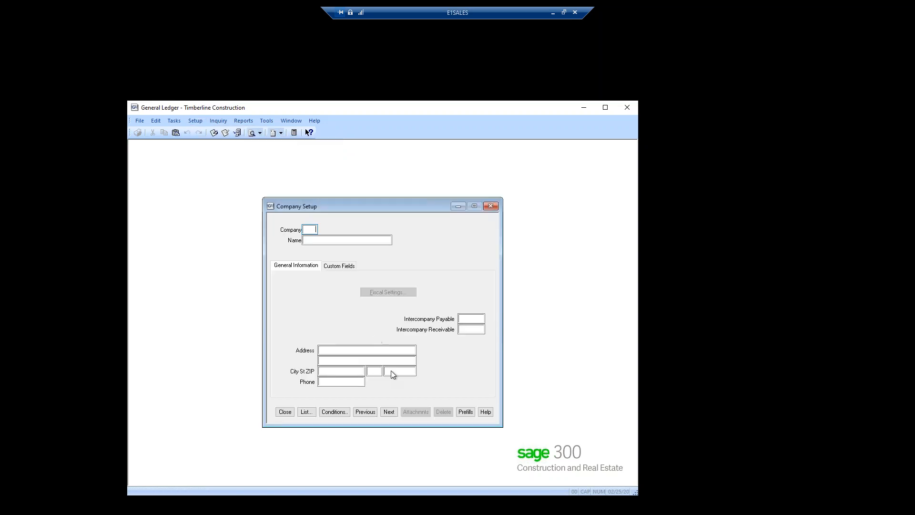
pyautogui.click(389, 412)
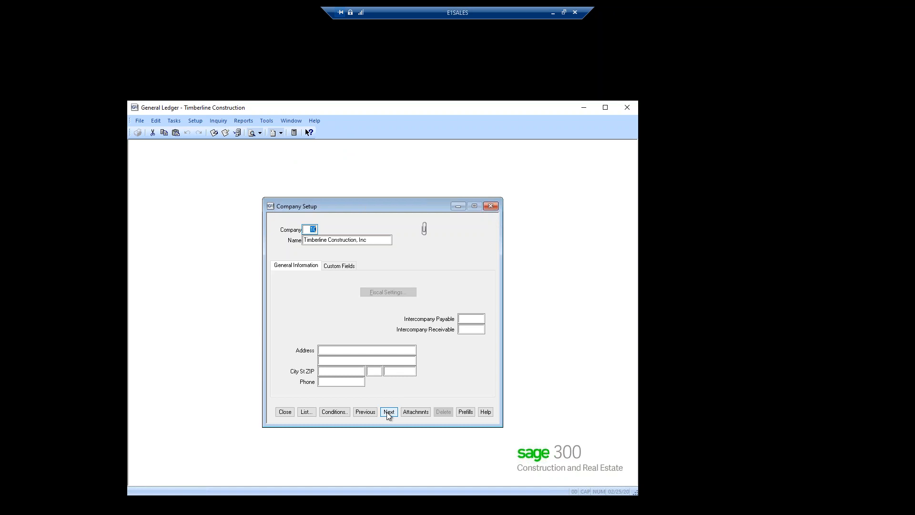
pyautogui.press('Tab')
pyautogui.press('Tab')
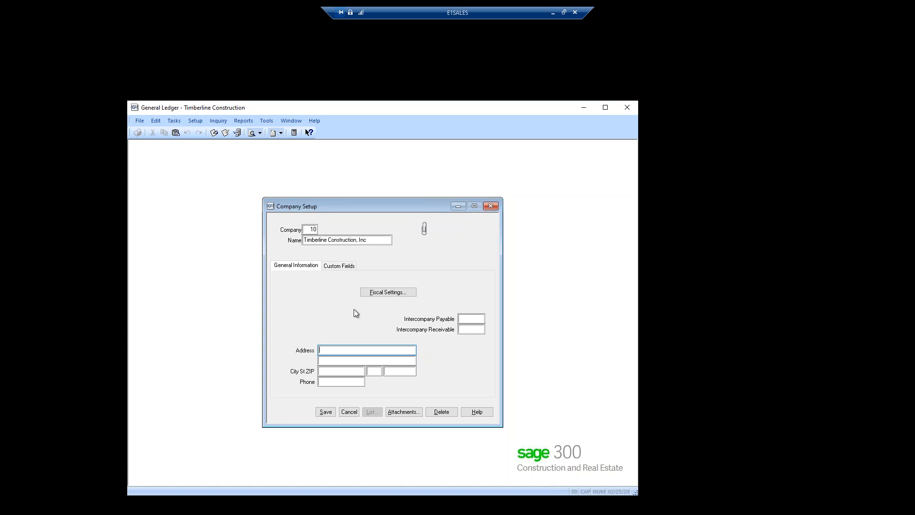
pyautogui.click(388, 293)
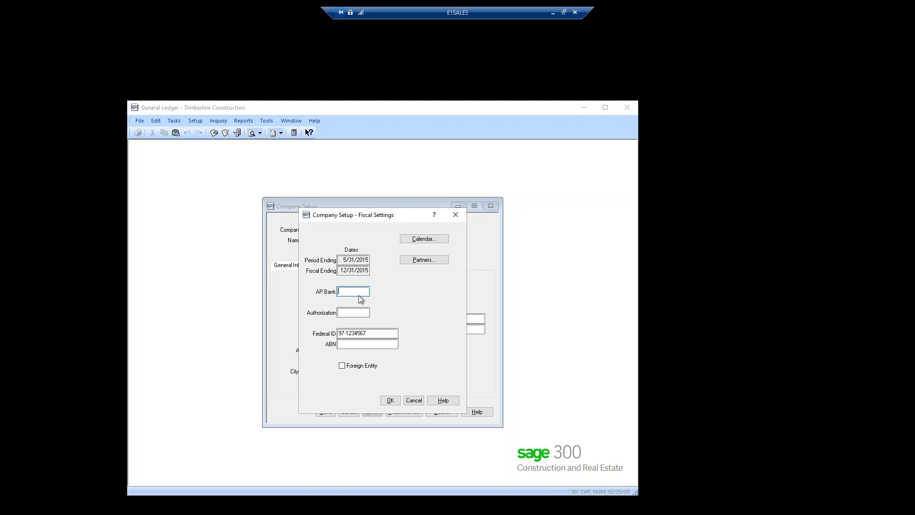
pyautogui.click(413, 402)
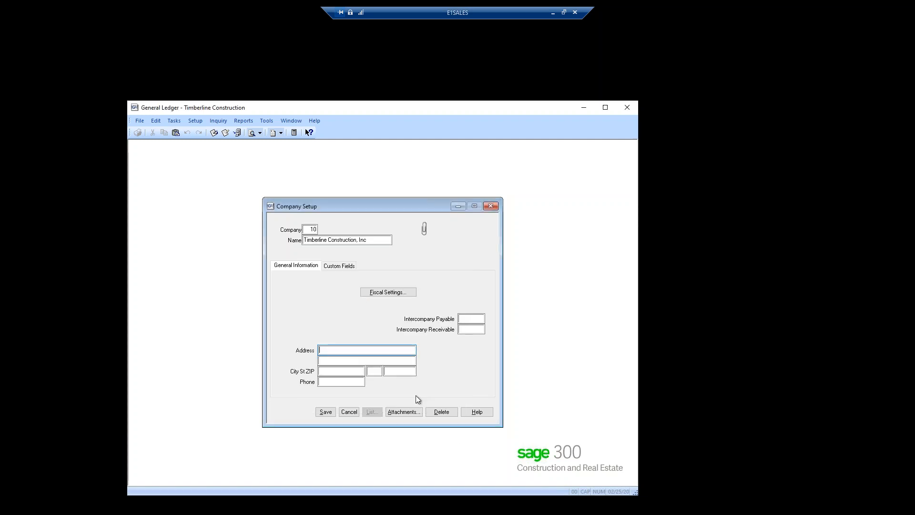
pyautogui.click(355, 413)
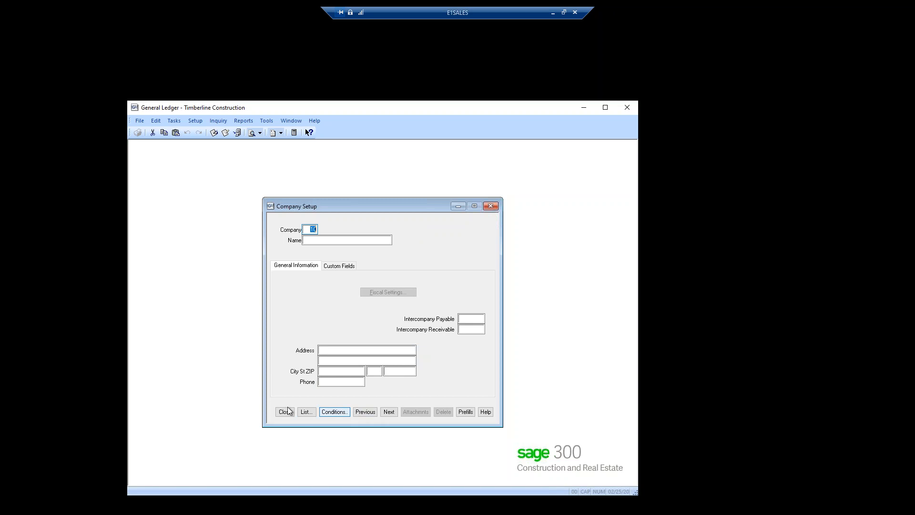
pyautogui.click(285, 411)
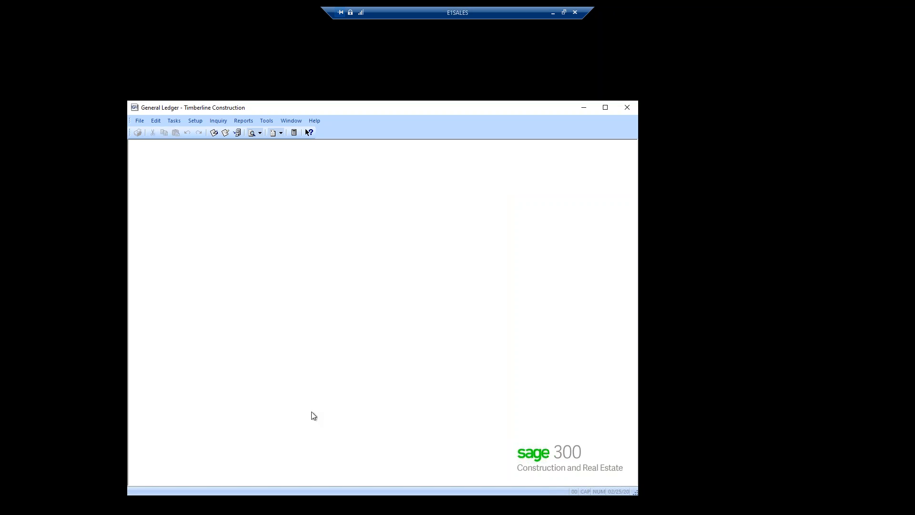
# - Reopen Account Setup for the first account, Cash, to review its monthly accrual activity, and close it
pyautogui.click(195, 122)
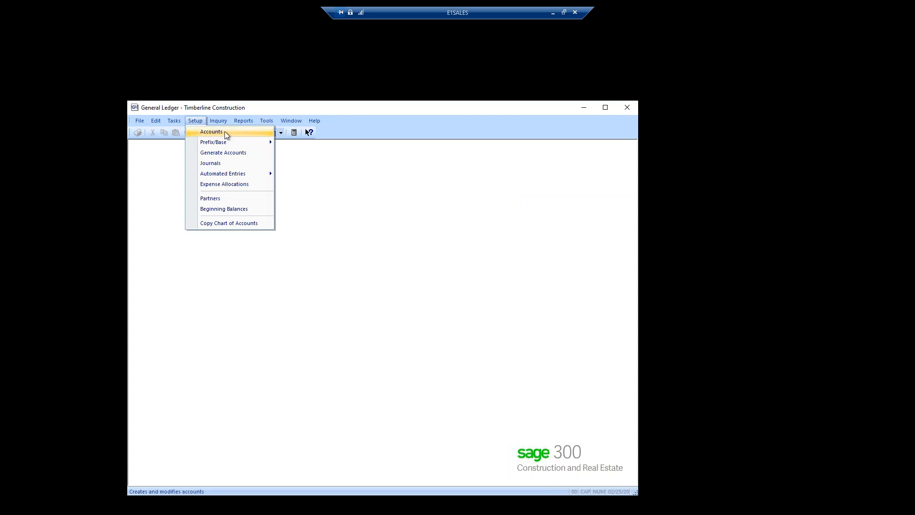
pyautogui.click(214, 132)
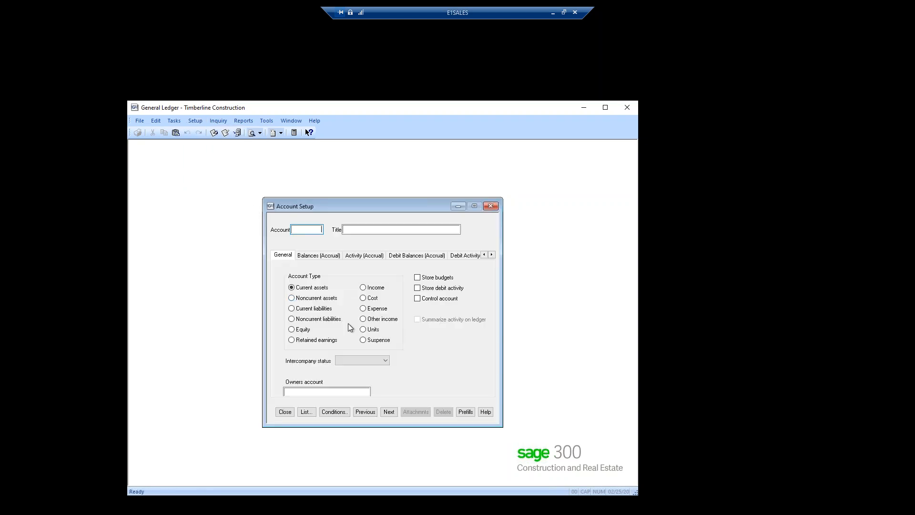
pyautogui.click(395, 411)
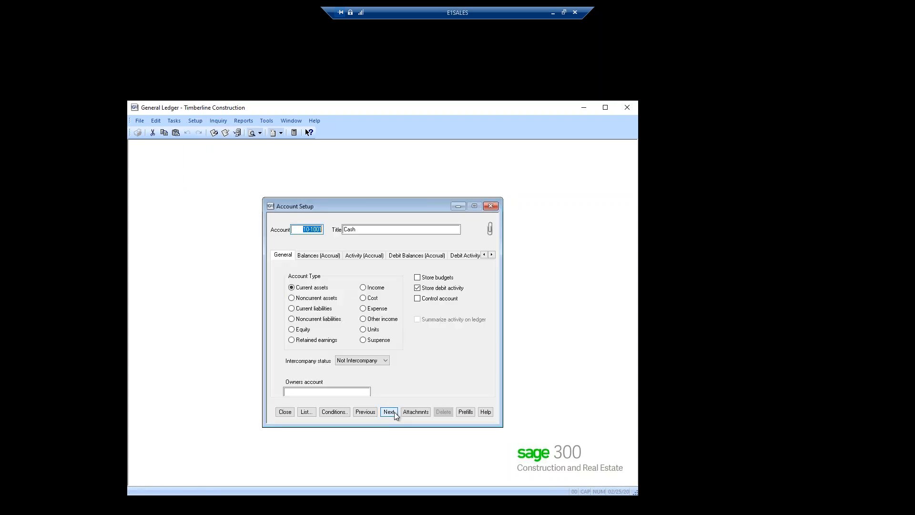
pyautogui.click(367, 256)
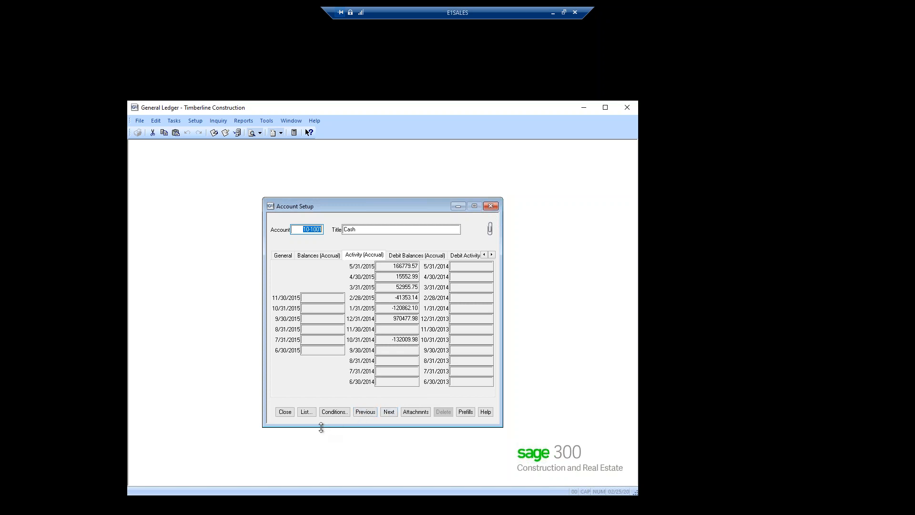
pyautogui.click(285, 413)
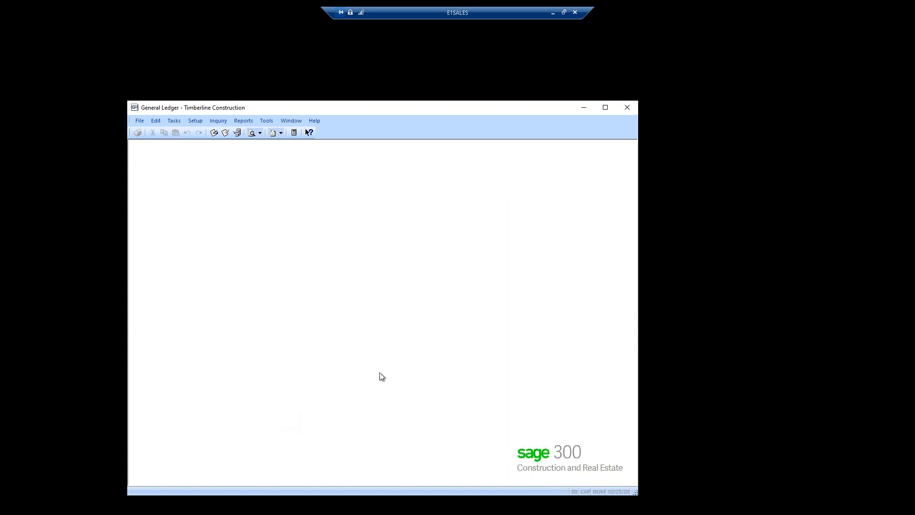
# - Minimize General Ledger, open a new blank Excel 2013 workbook, maximize it, and display the Office Connector add-in tools
pyautogui.click(582, 111)
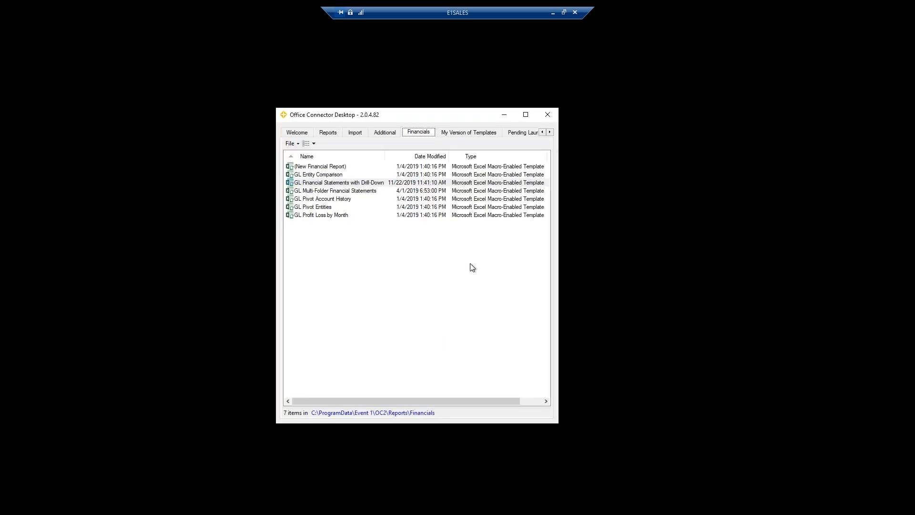
pyautogui.click(147, 506)
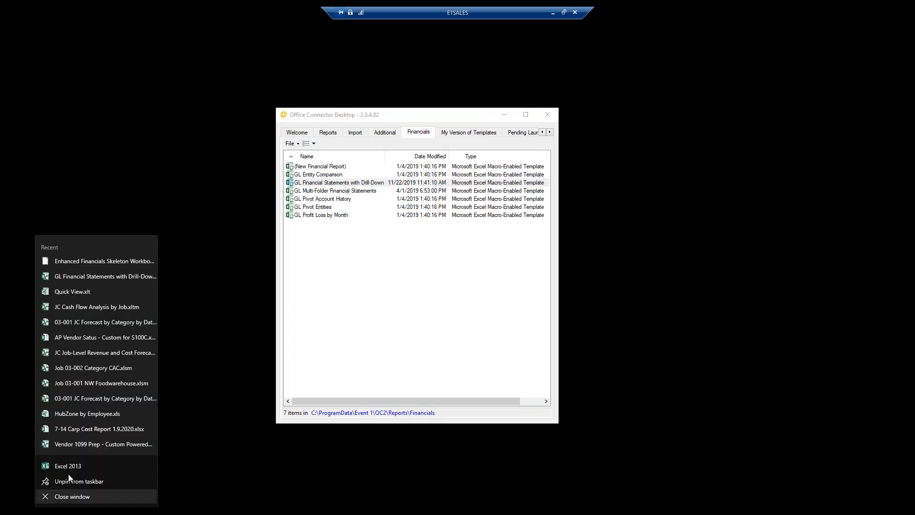
pyautogui.click(69, 466)
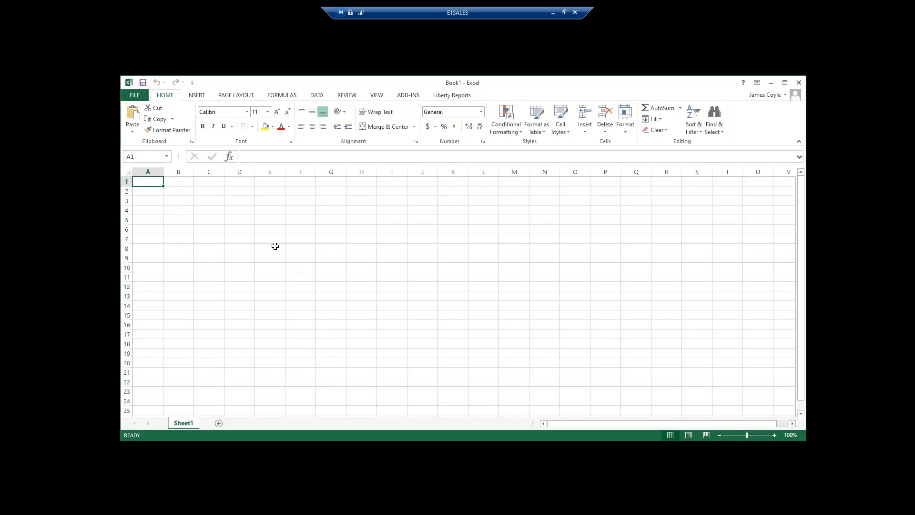
pyautogui.click(785, 82)
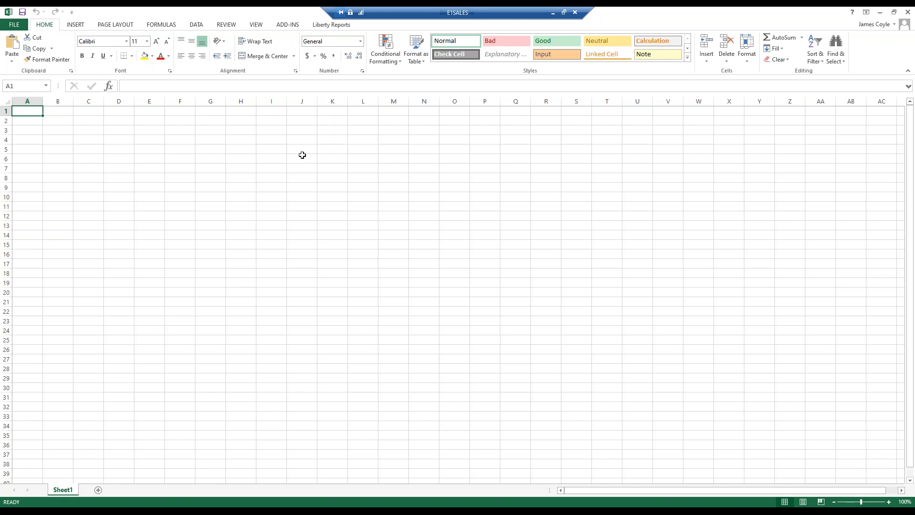
pyautogui.click(287, 25)
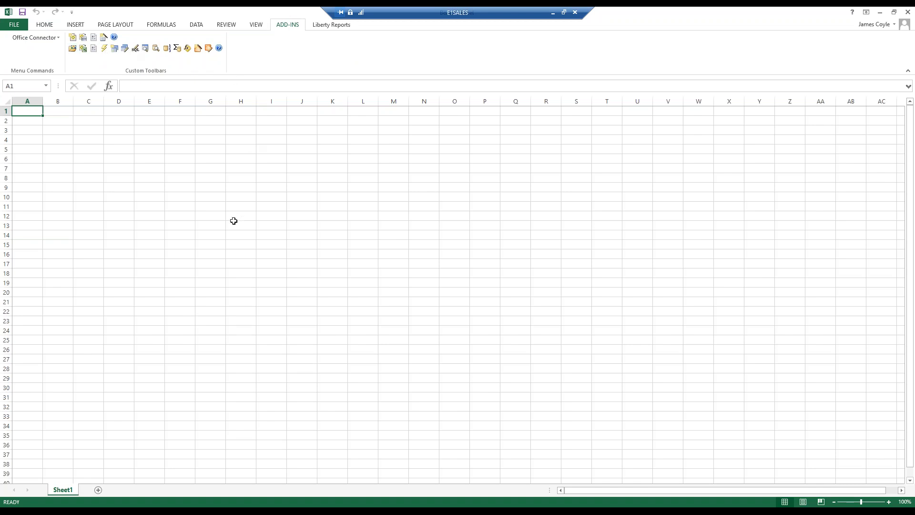
# - Enter the date 1/1/2015 in cell A2 and 12/31/2015 in cell A3
pyautogui.click(30, 123)
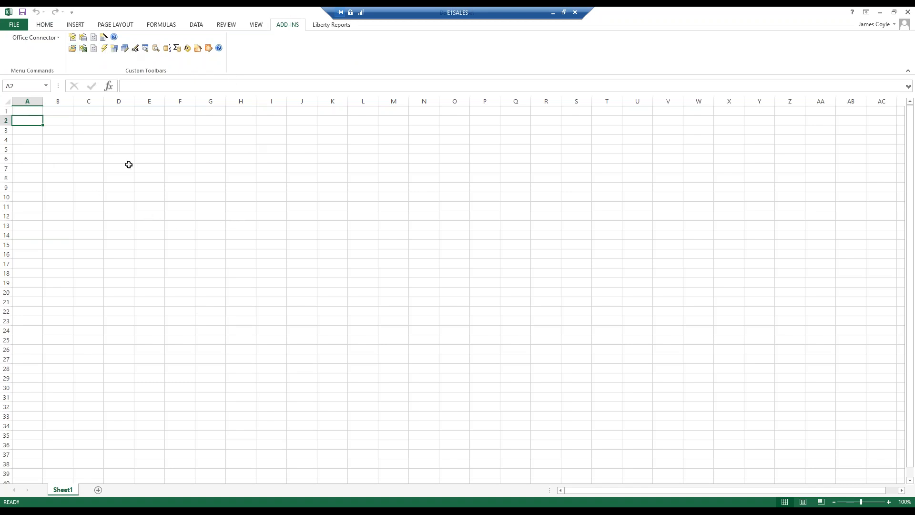
pyautogui.write('1/1/210')
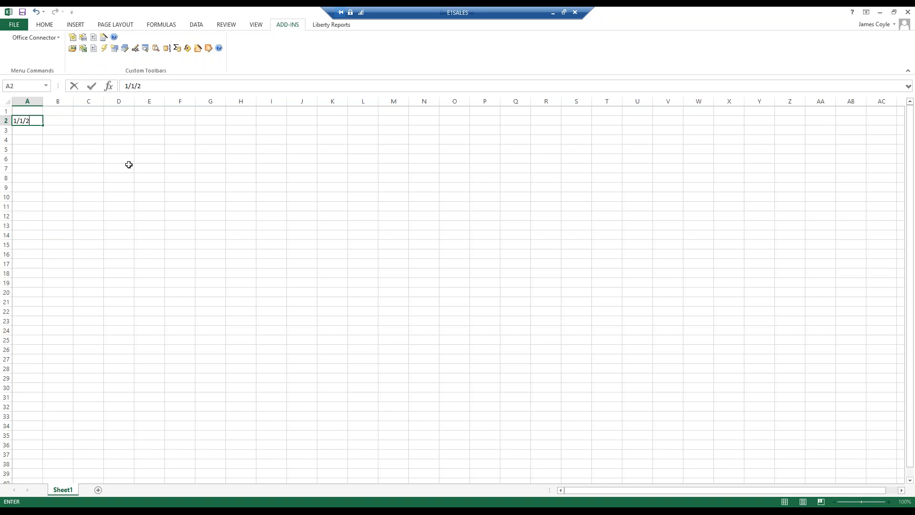
pyautogui.press('BackSpace')
pyautogui.press('BackSpace')
pyautogui.write('015')
pyautogui.press('Return')
pyautogui.write('12')
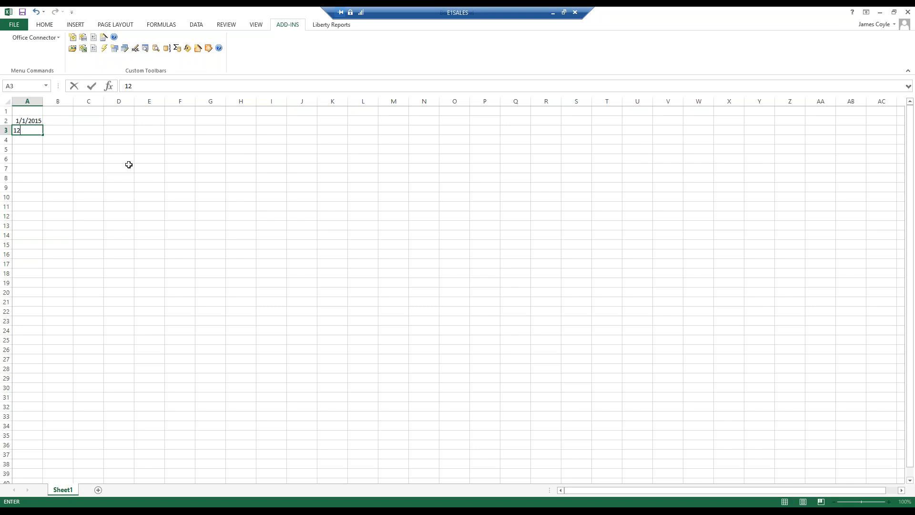
pyautogui.write('/31/2015')
pyautogui.press('Return')
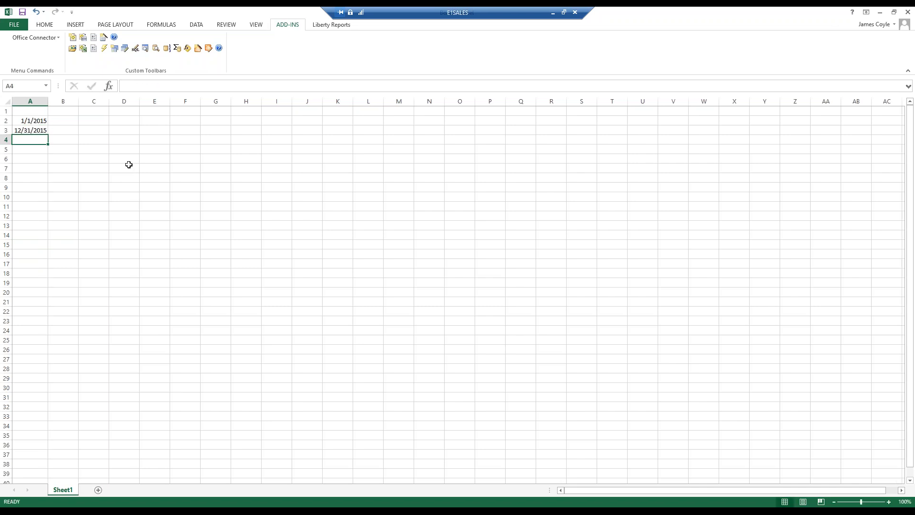
pyautogui.click(94, 150)
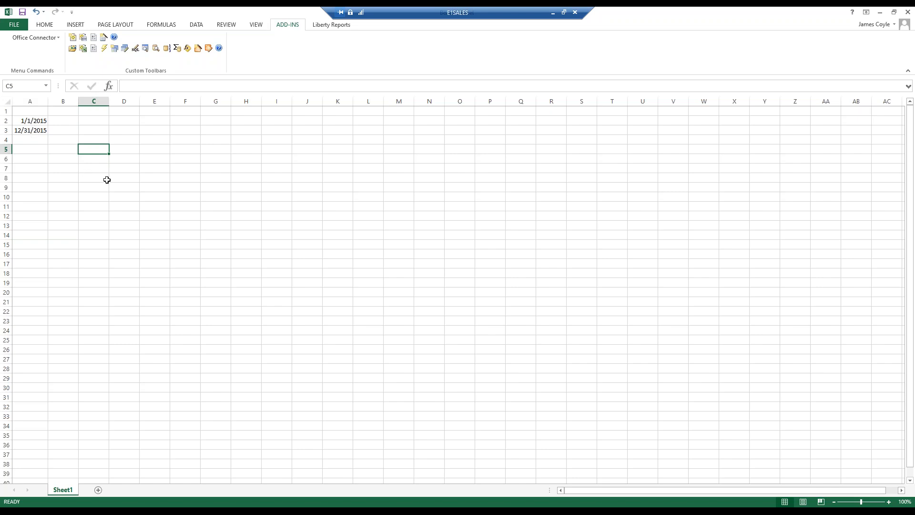
# - Start an Office Connector query at C5 on Timberline Construction's C:\Data\Construction Sample Data, including the Debit account field from JC Transaction (CURRENT.JCT)
pyautogui.click(114, 49)
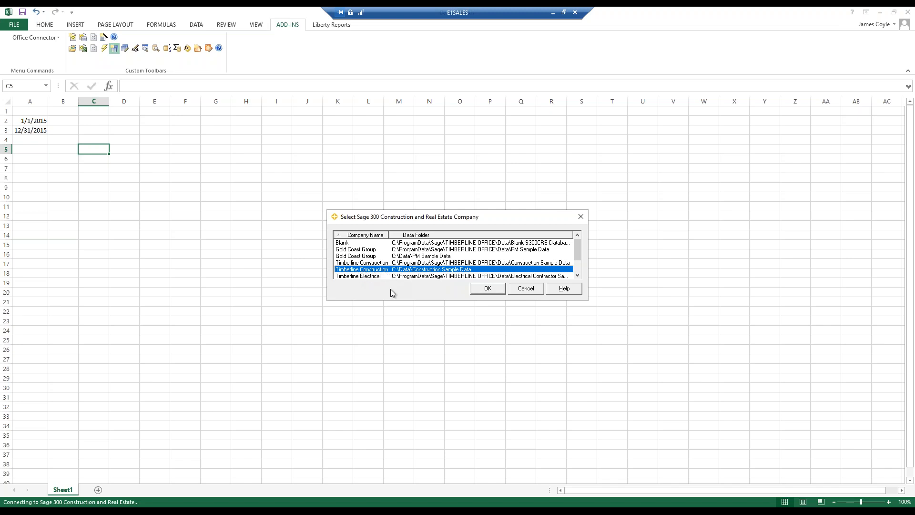
pyautogui.click(488, 289)
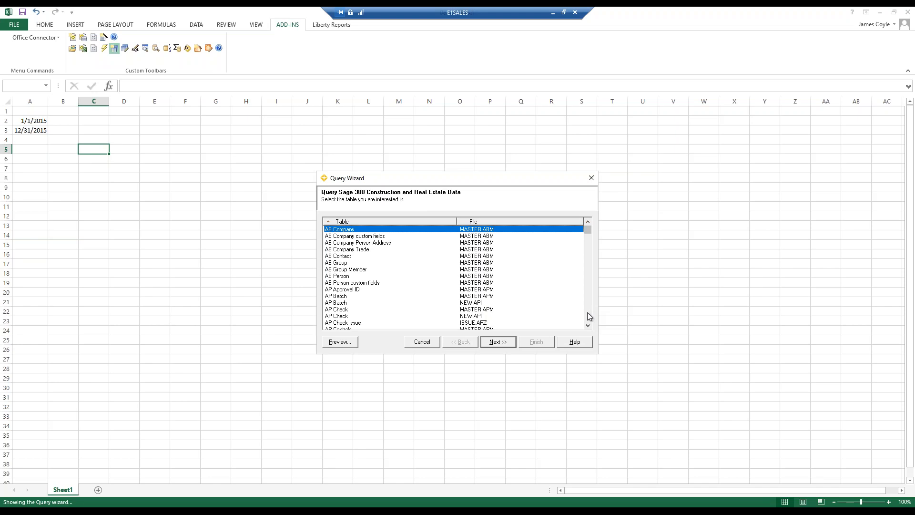
pyautogui.write('jc t')
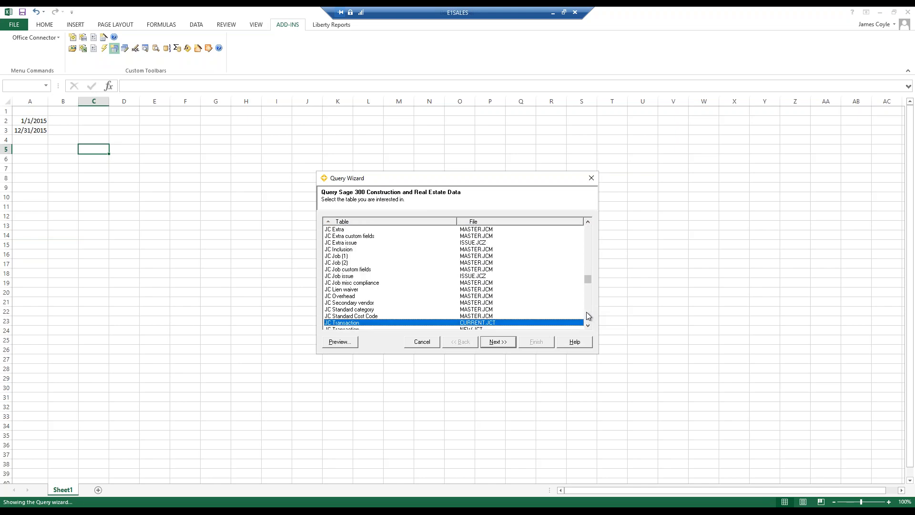
pyautogui.click(499, 345)
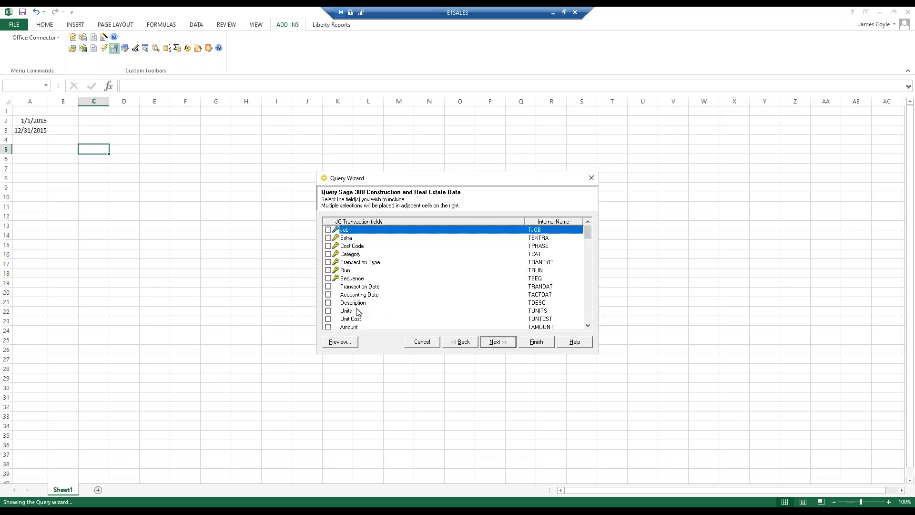
pyautogui.click(591, 311)
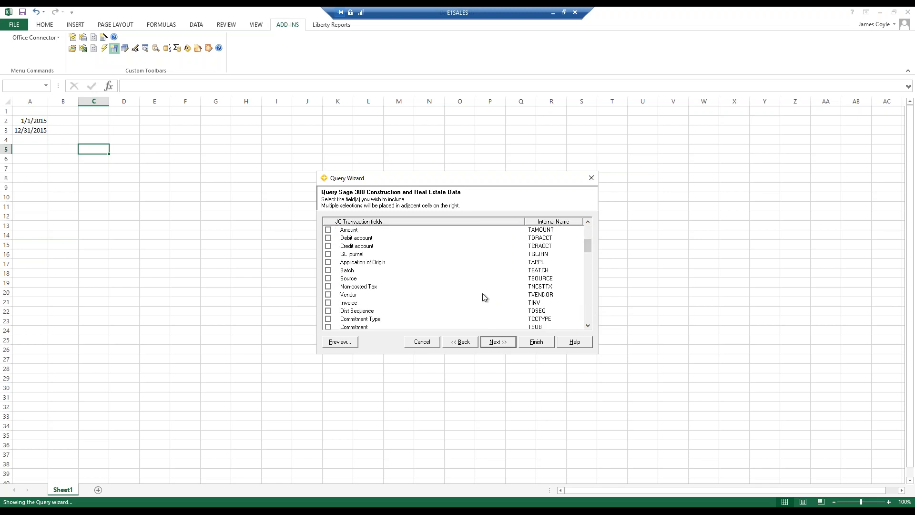
pyautogui.click(328, 238)
# - Add a query condition that keeps only records whose Debit account is not blank
pyautogui.click(499, 342)
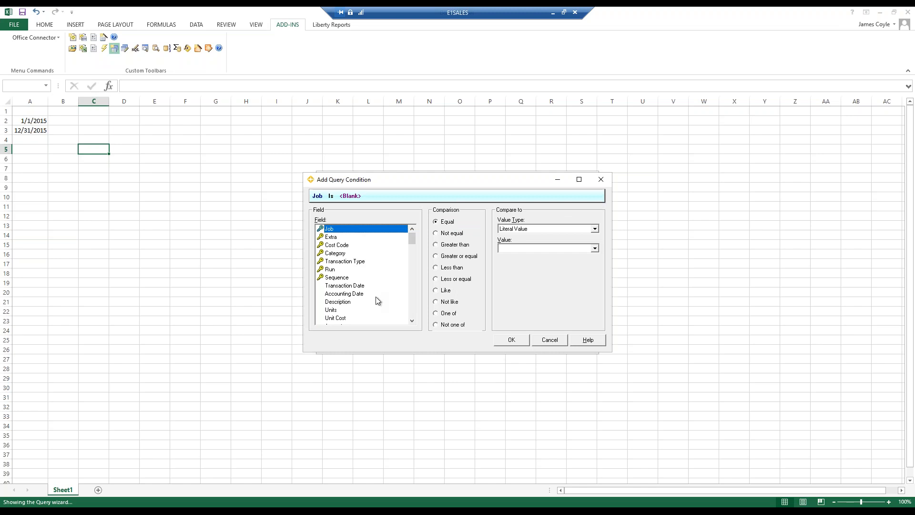
pyautogui.click(412, 310)
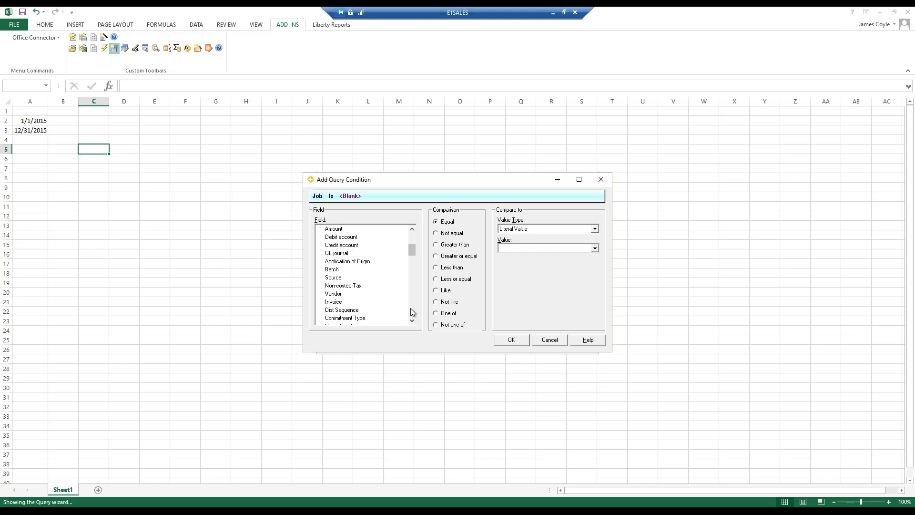
pyautogui.click(338, 237)
pyautogui.click(452, 233)
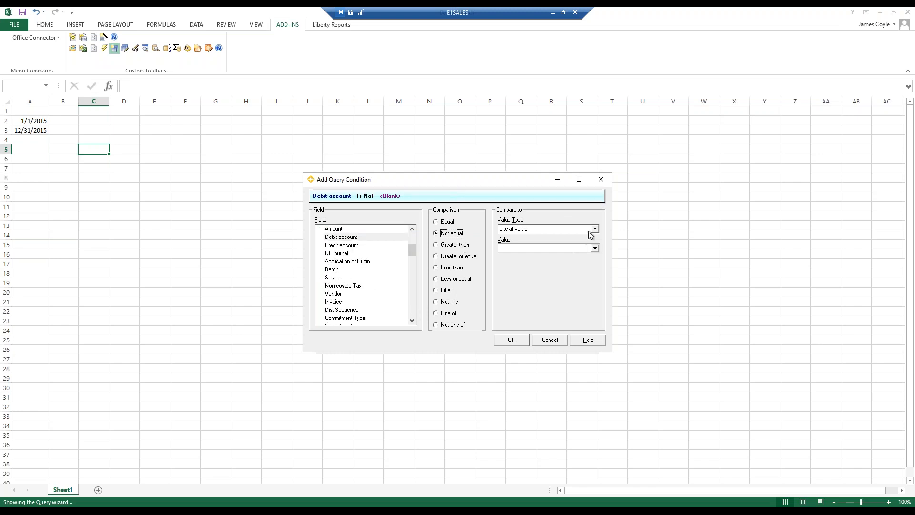
pyautogui.click(546, 247)
pyautogui.click(510, 343)
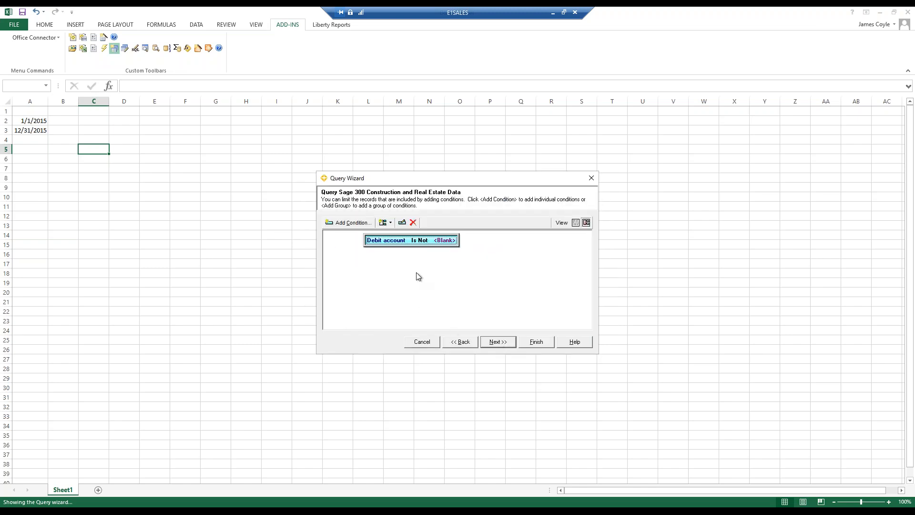
# - Exclude duplicate rows from the query and insert it as a refreshable table with field names
pyautogui.click(499, 342)
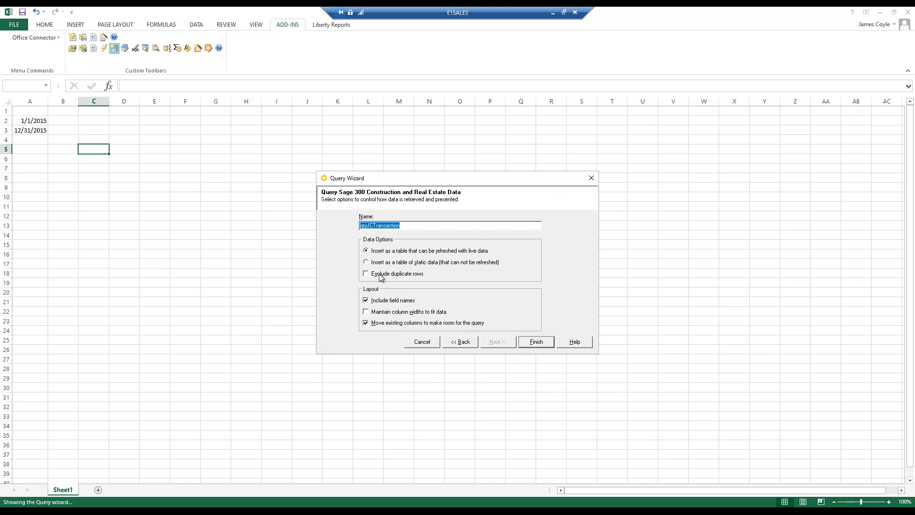
pyautogui.click(366, 275)
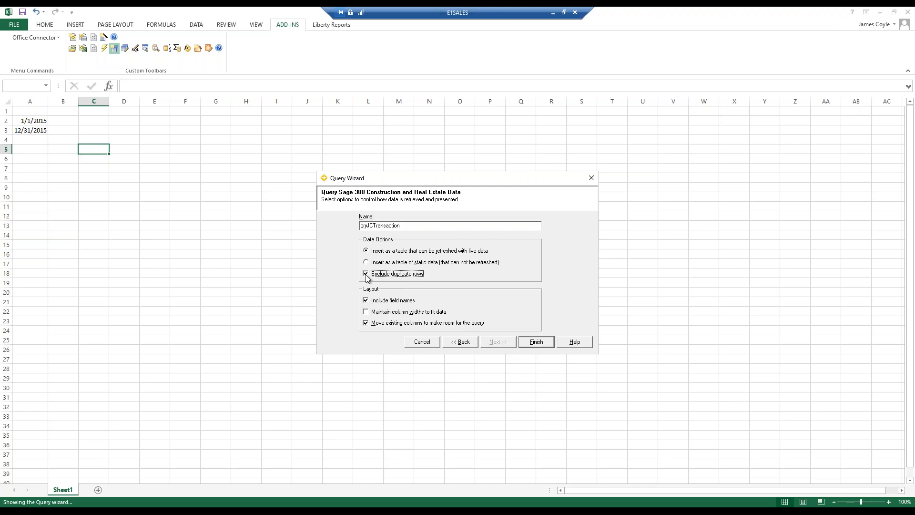
pyautogui.click(537, 343)
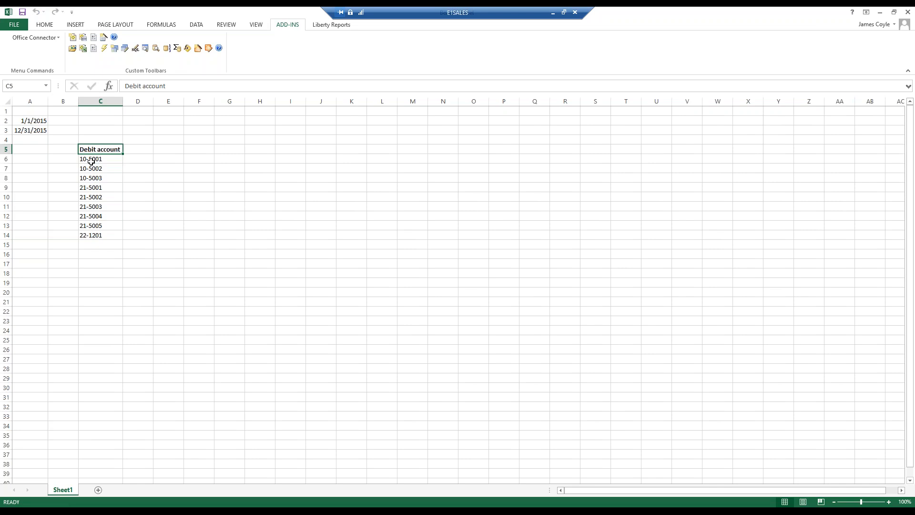
# - Set up a TSLookup in D6 on the GL Account table, using cell reference $C6 as the Account key
pyautogui.click(136, 158)
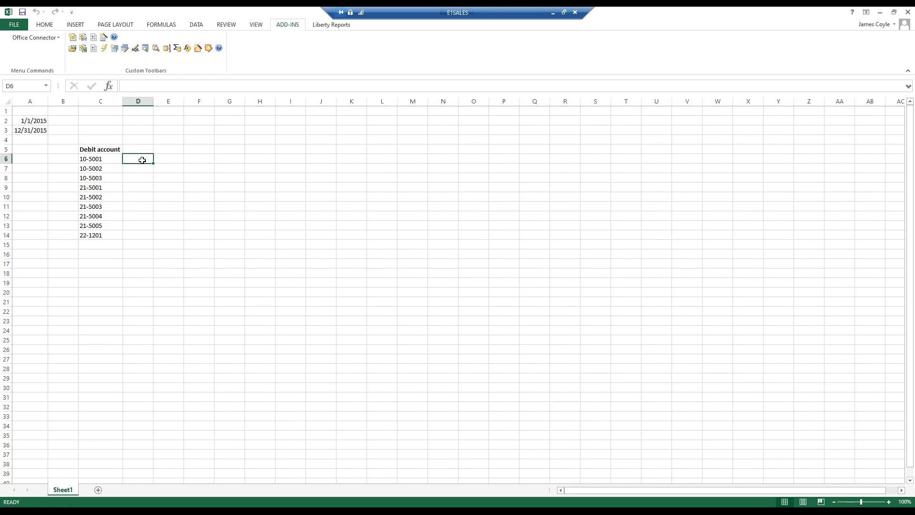
pyautogui.click(145, 48)
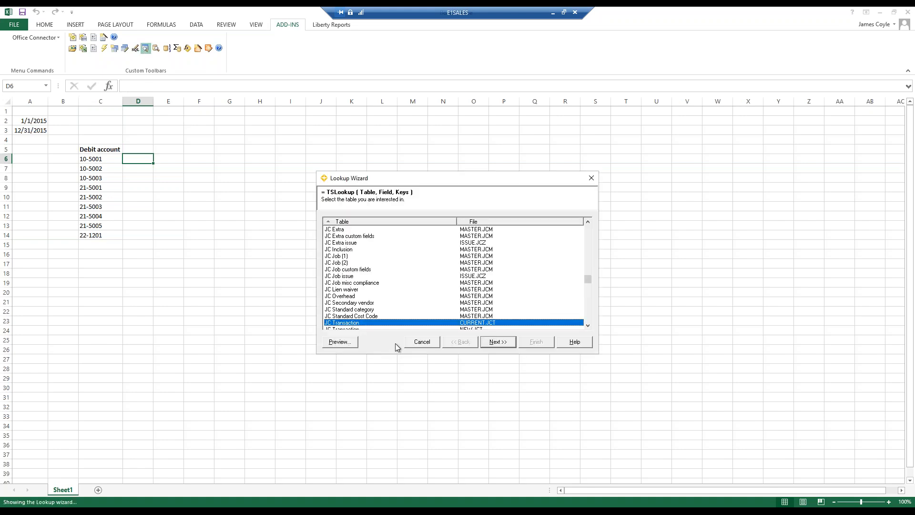
pyautogui.press('g')
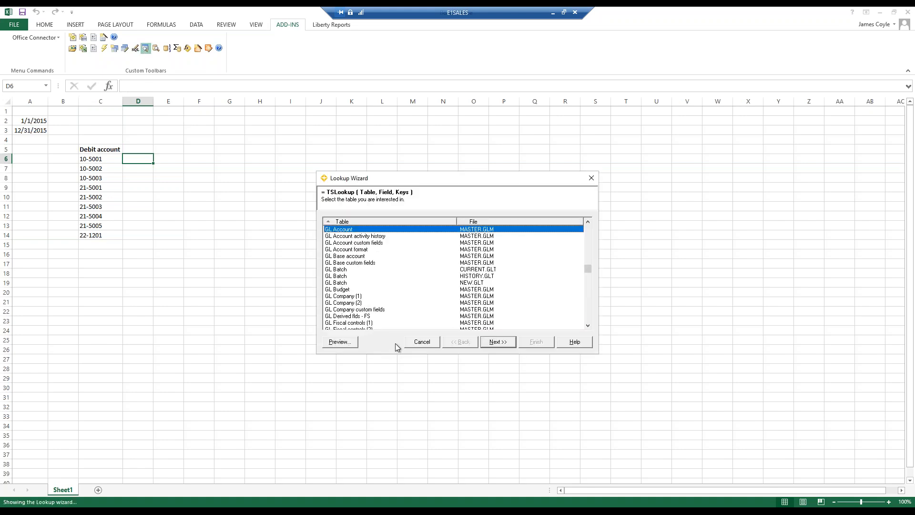
pyautogui.click(497, 342)
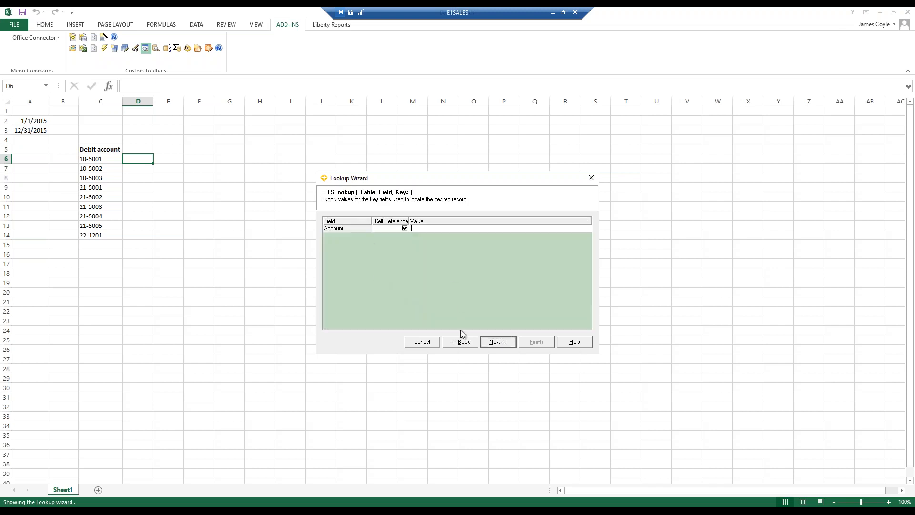
pyautogui.write('$c6')
pyautogui.press('Return')
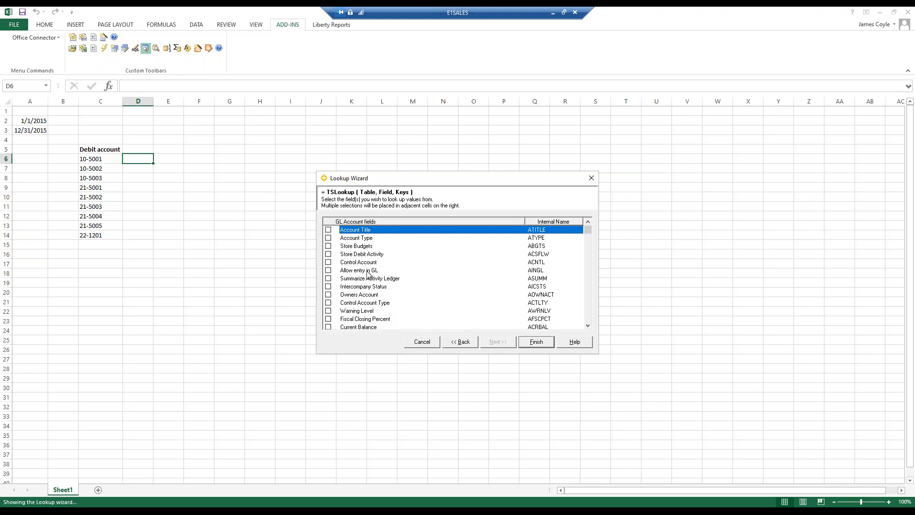
# - Return the Account Title, Account Type and Current Balance fields from the lookup and insert the formulas
pyautogui.click(328, 230)
pyautogui.click(328, 238)
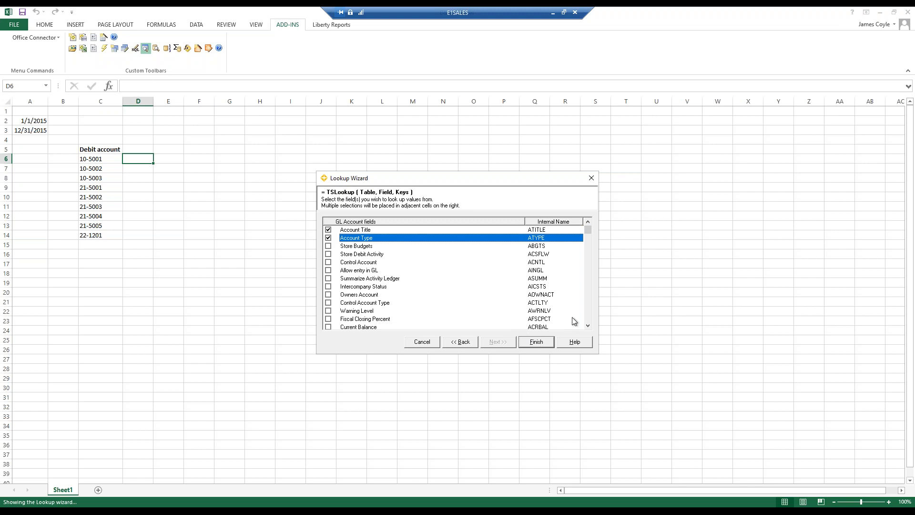
pyautogui.click(328, 327)
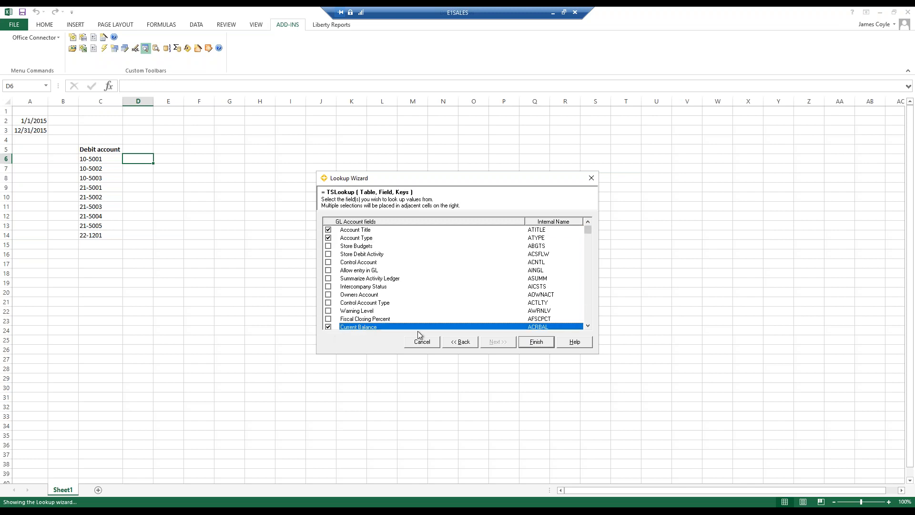
pyautogui.click(535, 342)
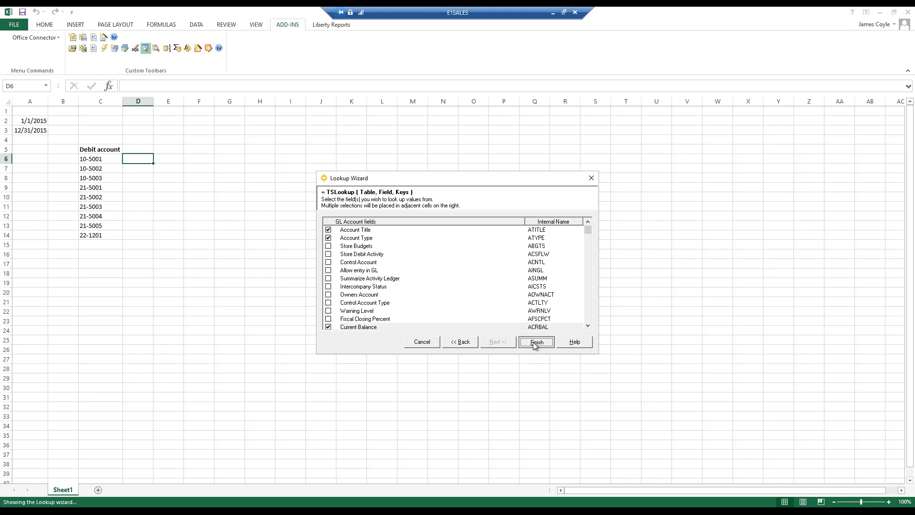
# - Fill the lookup formulas in D6:F6 down through row 14 and fit column D to the account titles
pyautogui.click(136, 159)
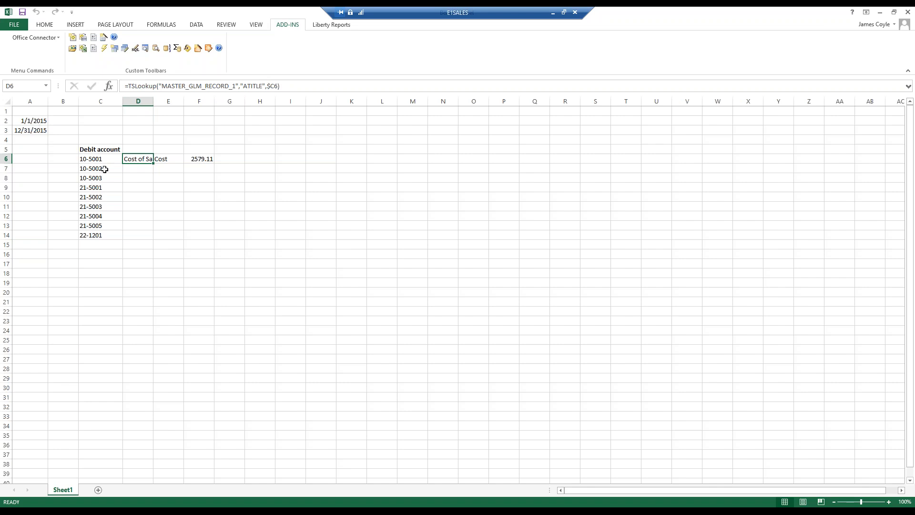
pyautogui.moveTo(141, 160); pyautogui.dragTo(217, 240)
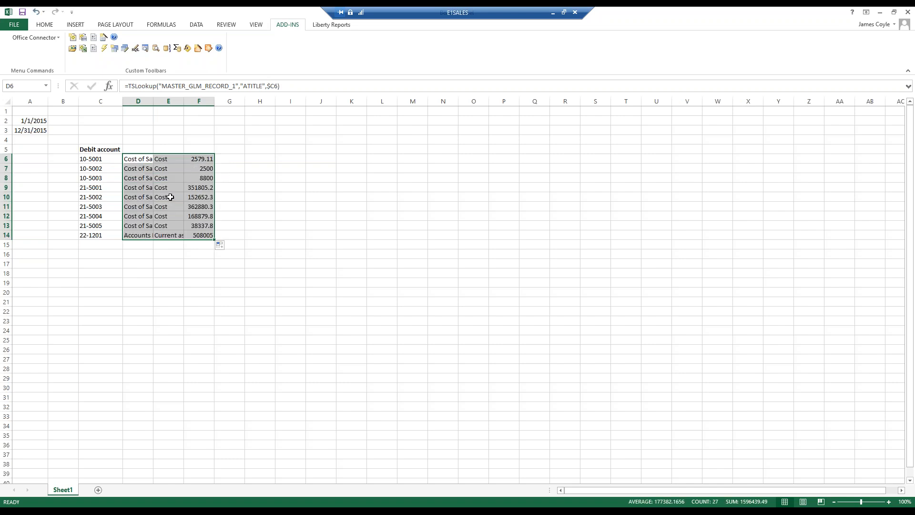
pyautogui.doubleClick(153, 101)
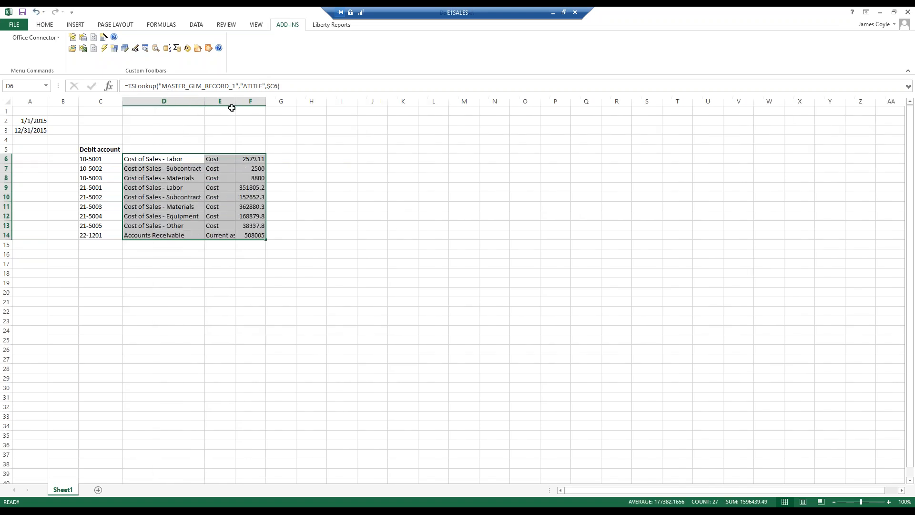
# - Enter the heading JC Amount in cell G5 and GL in cell H4
pyautogui.click(280, 150)
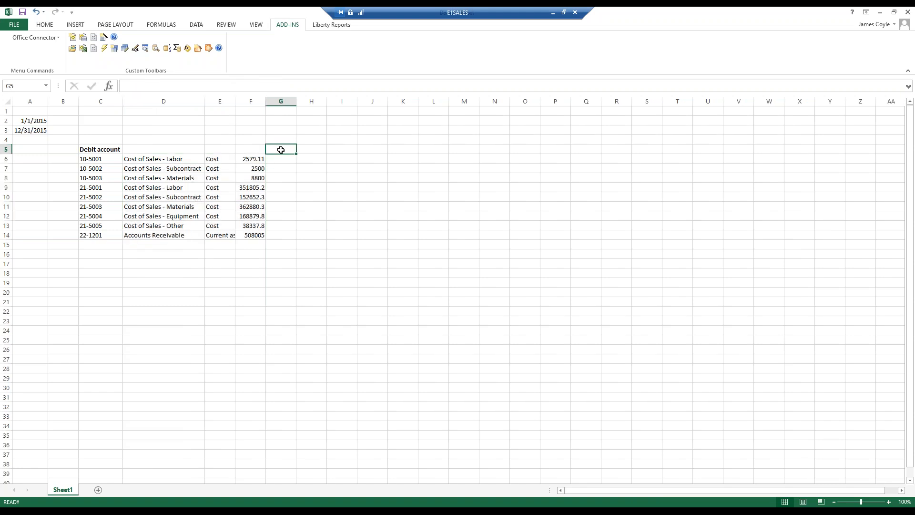
pyautogui.write('JC Am')
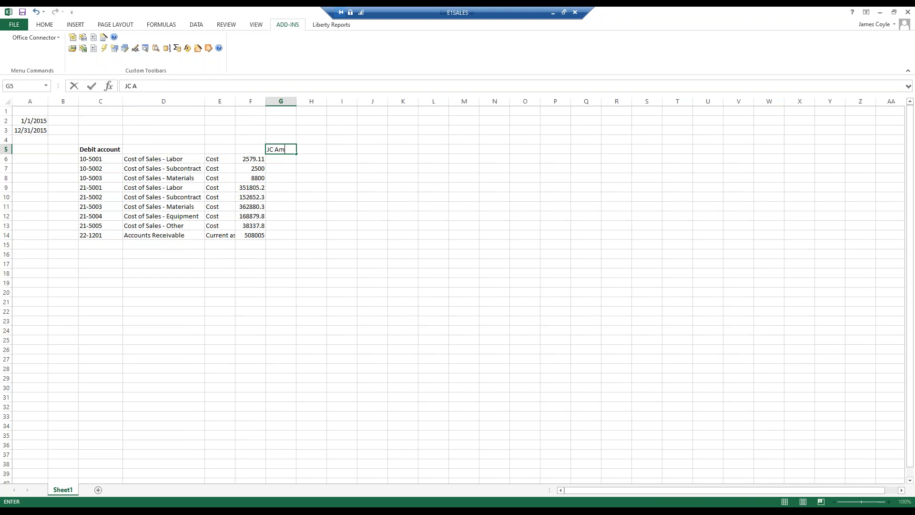
pyautogui.write('ount')
pyautogui.press('Tab')
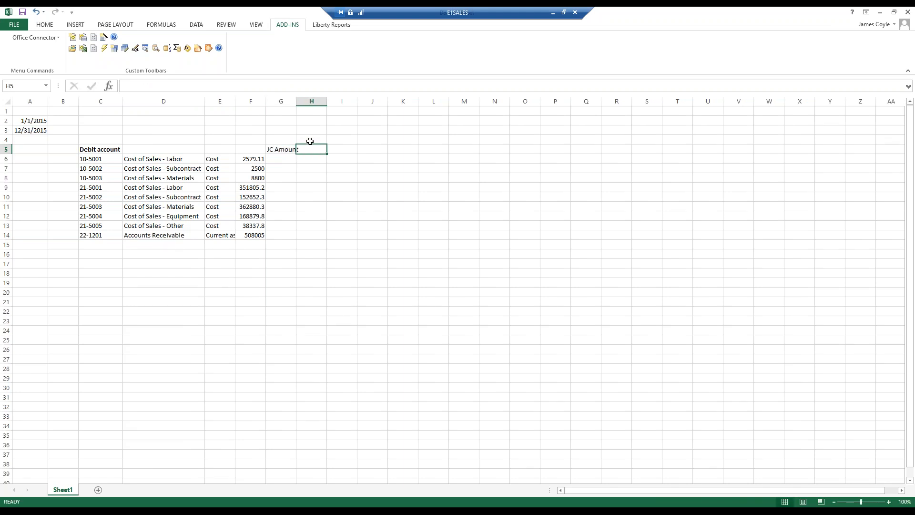
pyautogui.click(310, 141)
pyautogui.write('GL')
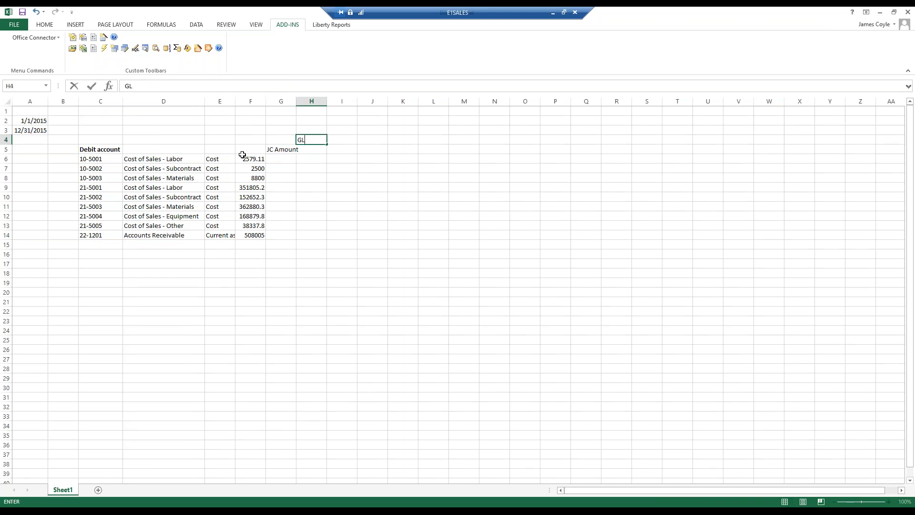
# - Set up a TSSum in G6 that totals the Amount field of the JC Transaction (CURRENT.JCT) table
pyautogui.click(282, 157)
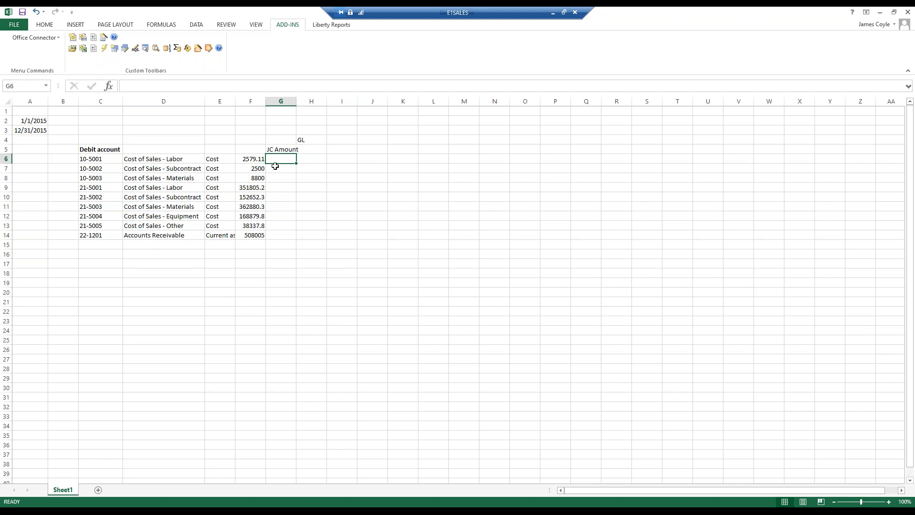
pyautogui.click(177, 48)
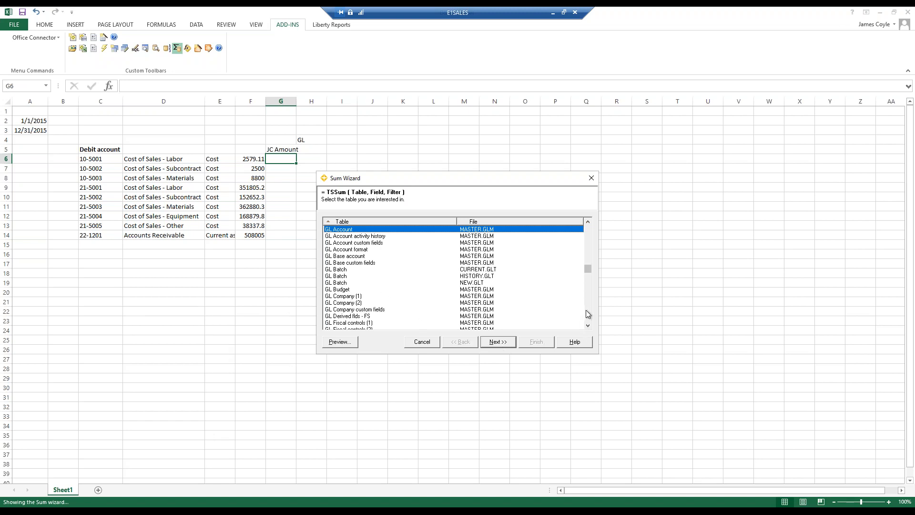
pyautogui.write('jc t')
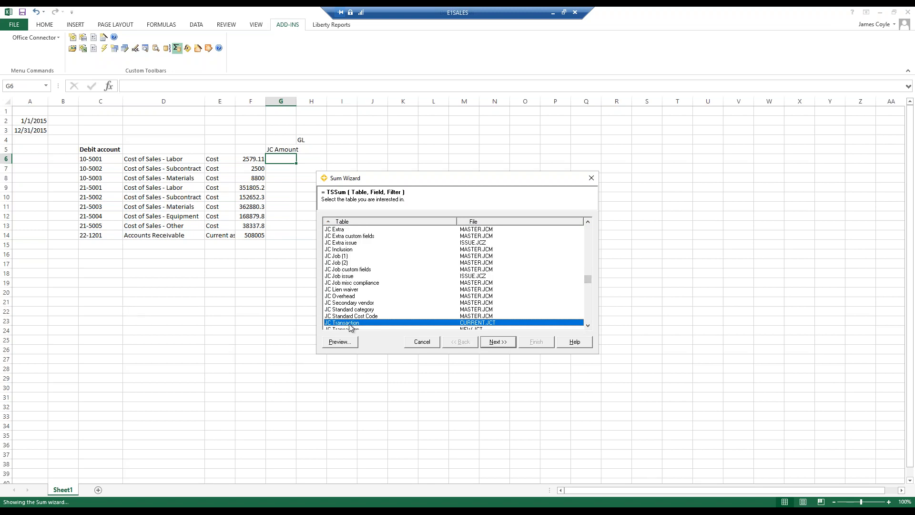
pyautogui.click(505, 344)
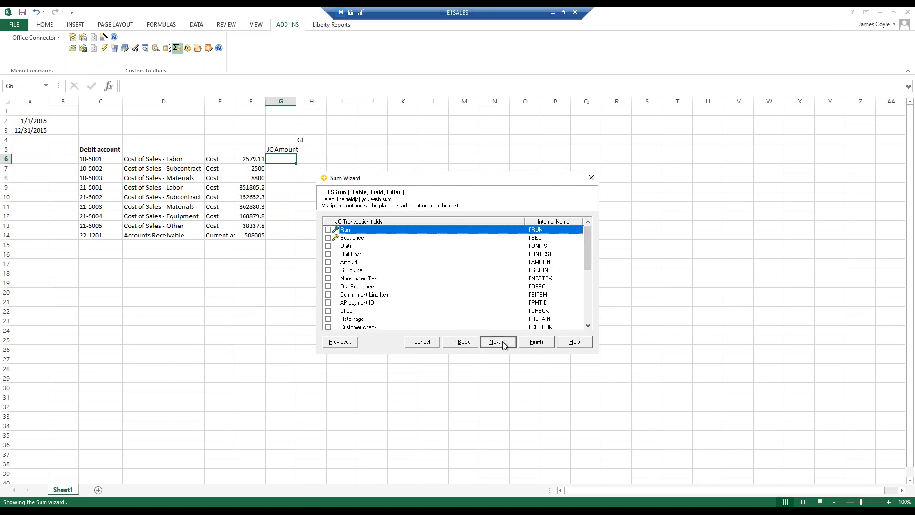
pyautogui.click(328, 262)
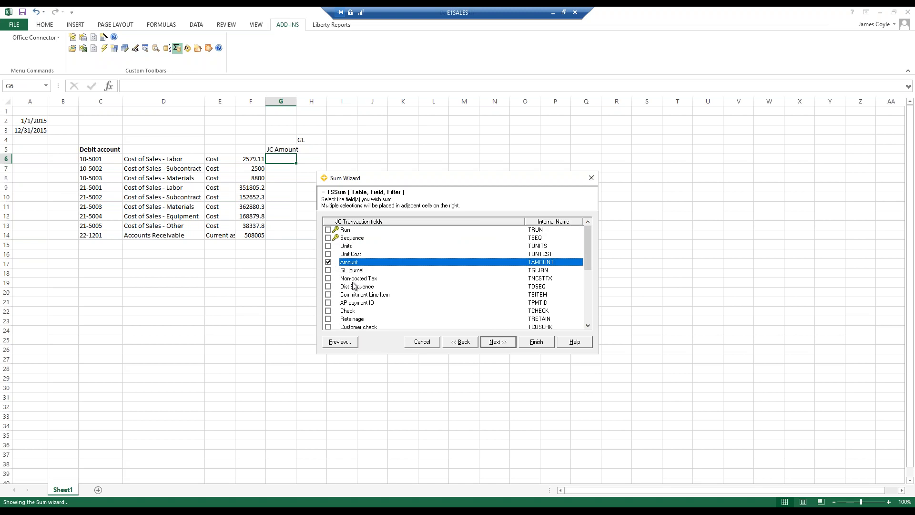
pyautogui.click(503, 345)
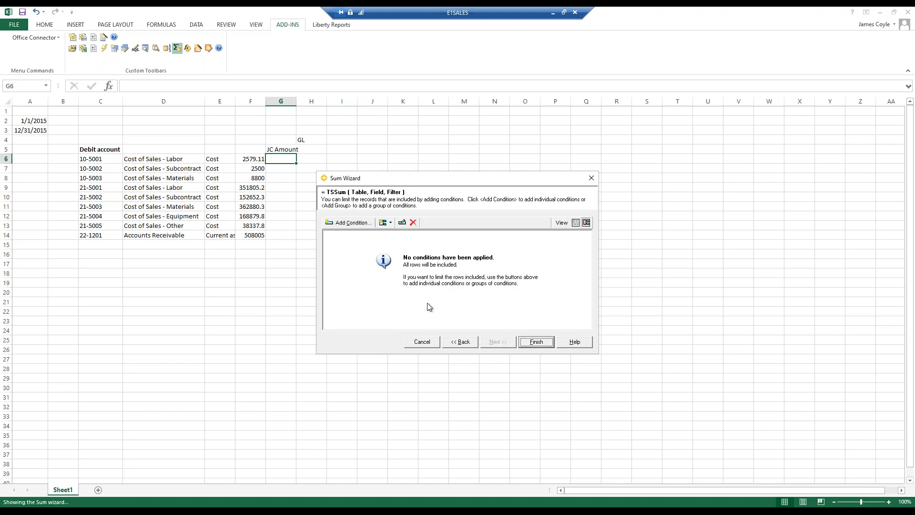
# - Limit the sum to records with an Accounting Date greater than or equal to $a$2 and less than or equal to $a$3
pyautogui.click(350, 223)
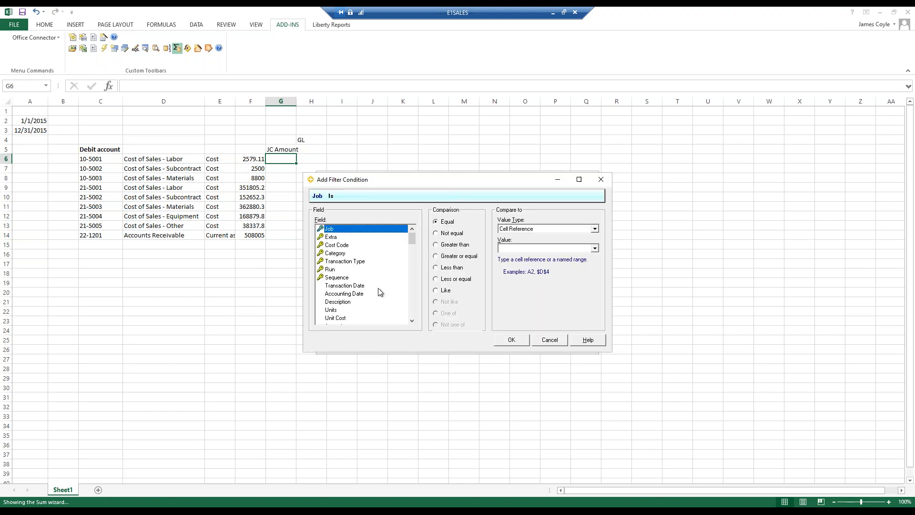
pyautogui.click(363, 294)
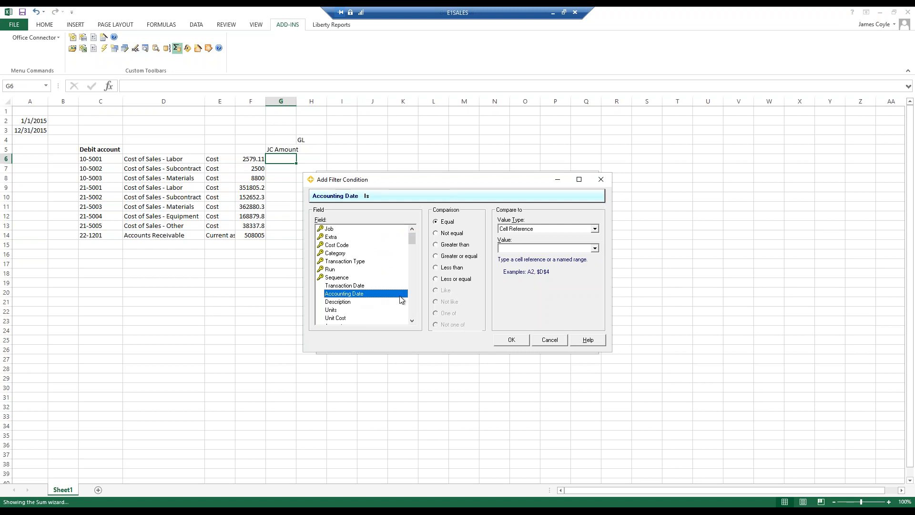
pyautogui.click(450, 257)
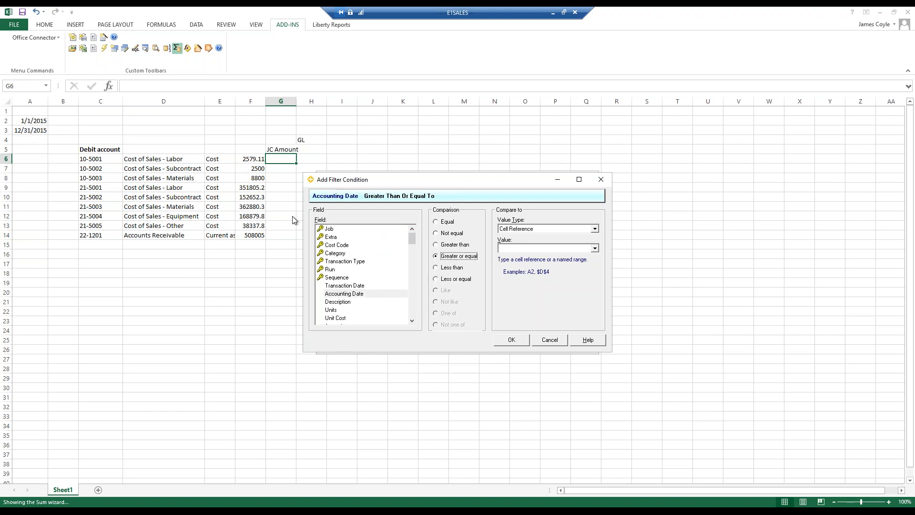
pyautogui.click(523, 248)
pyautogui.click(517, 340)
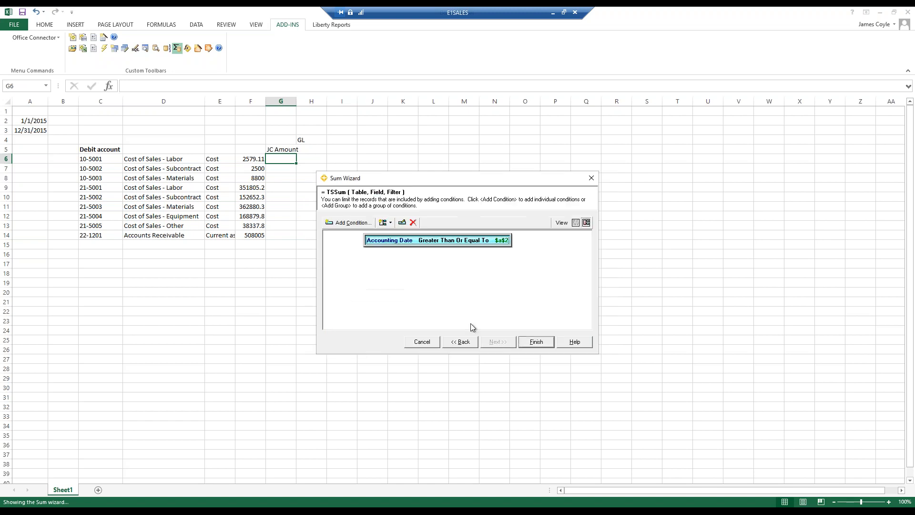
pyautogui.click(351, 227)
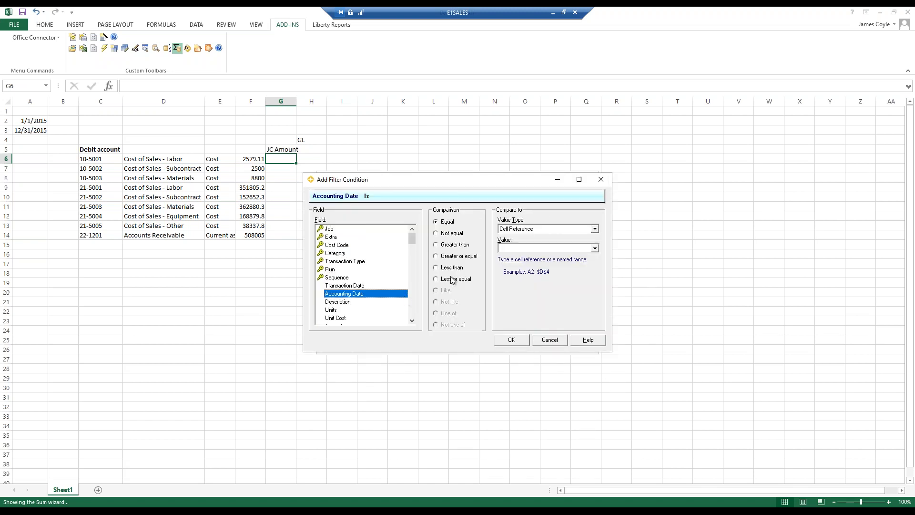
pyautogui.click(455, 279)
pyautogui.click(517, 248)
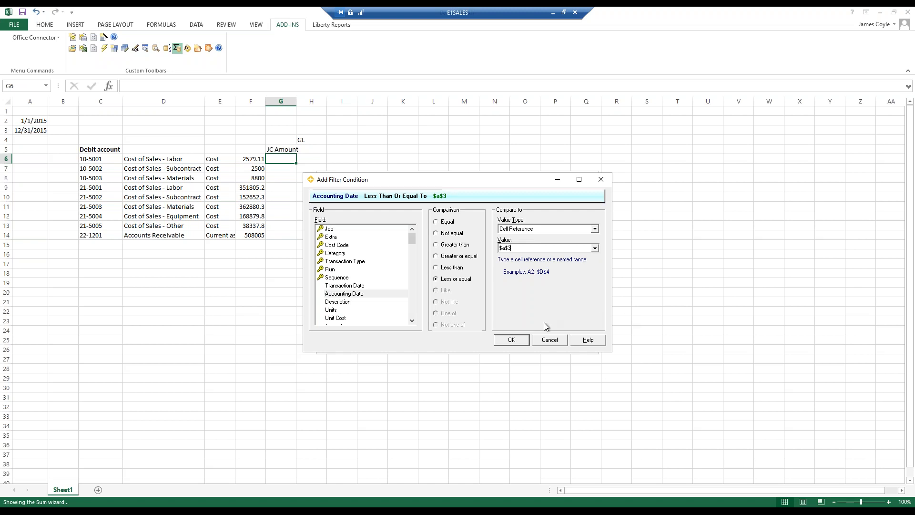
pyautogui.click(510, 341)
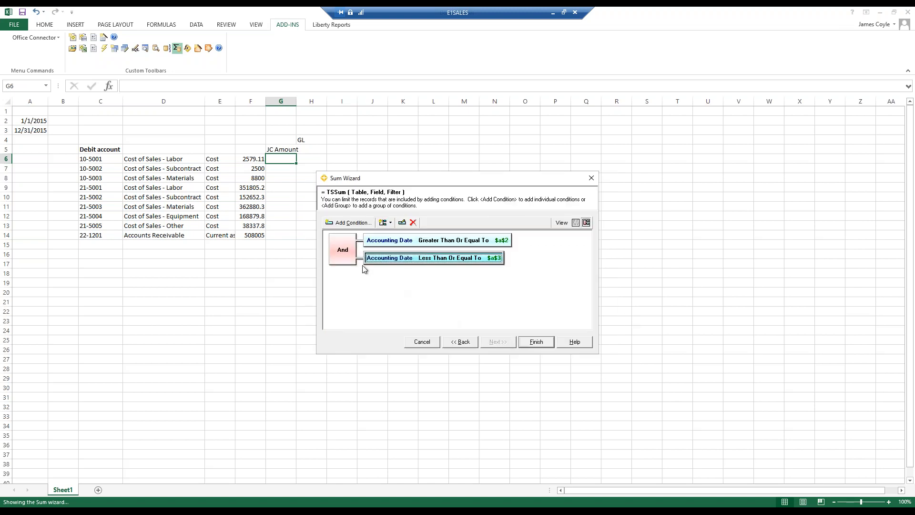
# - Add the condition Debit account equal to $c6, and fill the finished sum from G6 down through G14
pyautogui.click(345, 223)
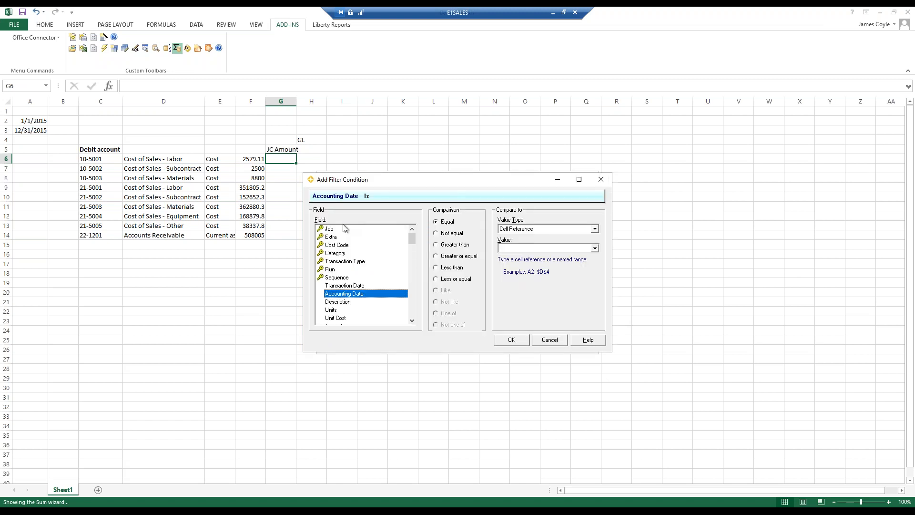
pyautogui.click(412, 302)
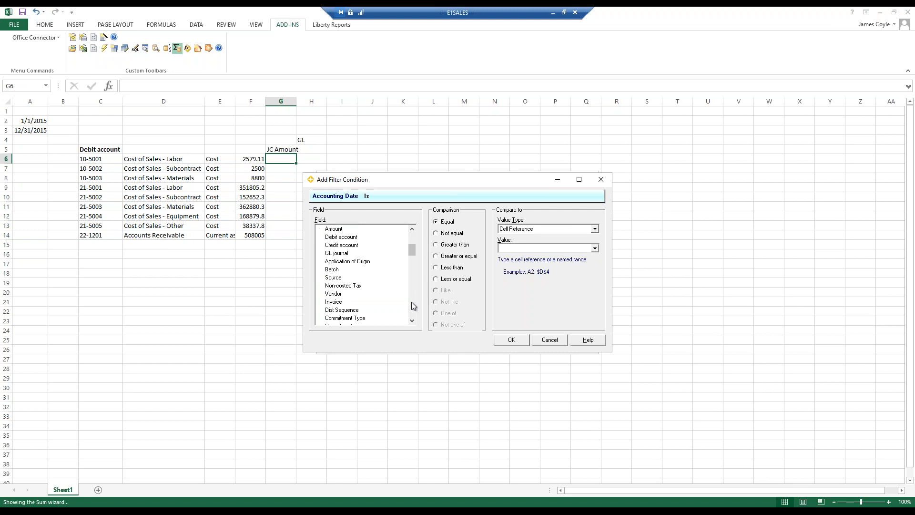
pyautogui.click(349, 239)
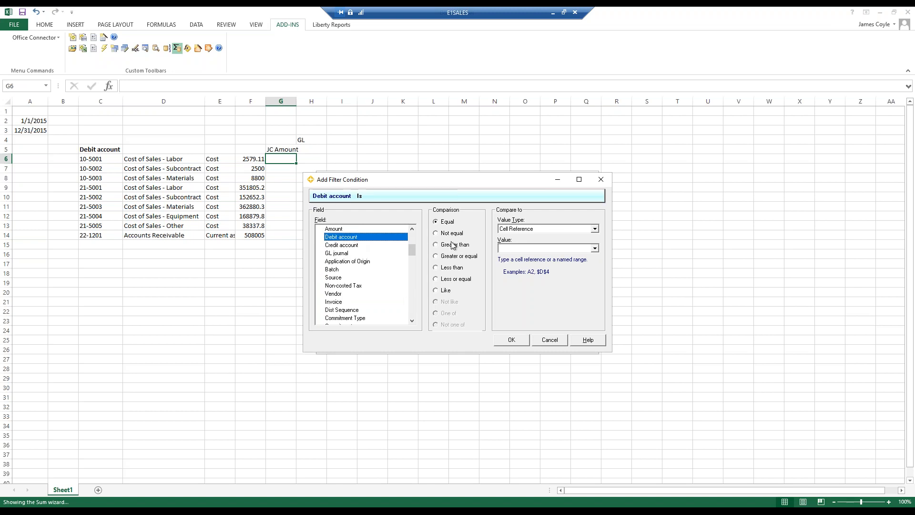
pyautogui.click(539, 249)
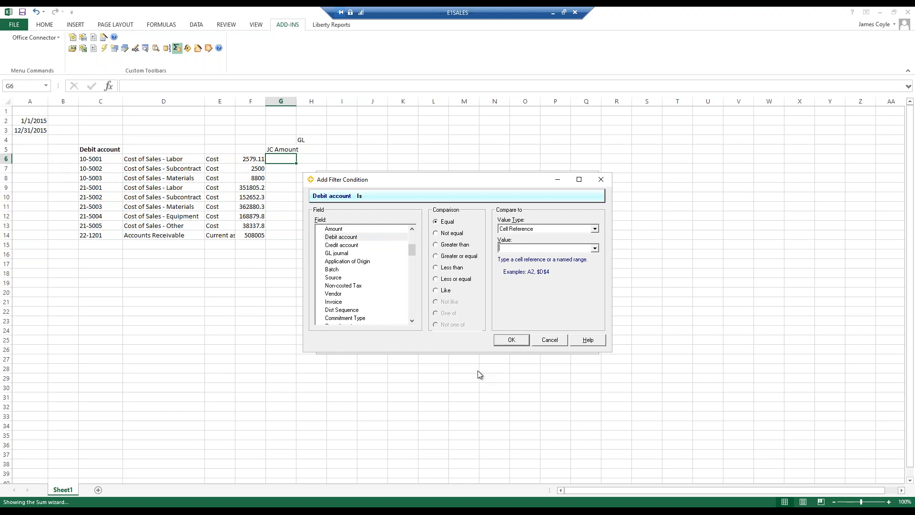
pyautogui.write('$c6')
pyautogui.click(512, 342)
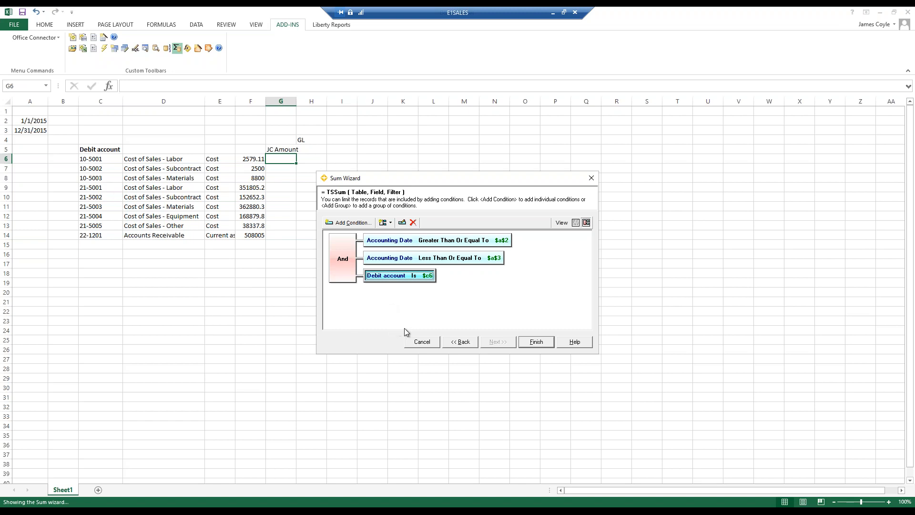
pyautogui.click(536, 342)
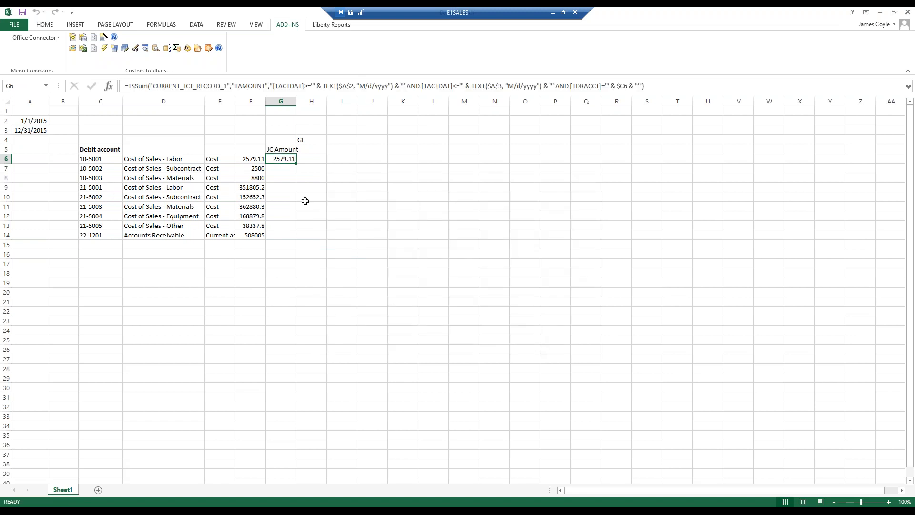
pyautogui.doubleClick(296, 163)
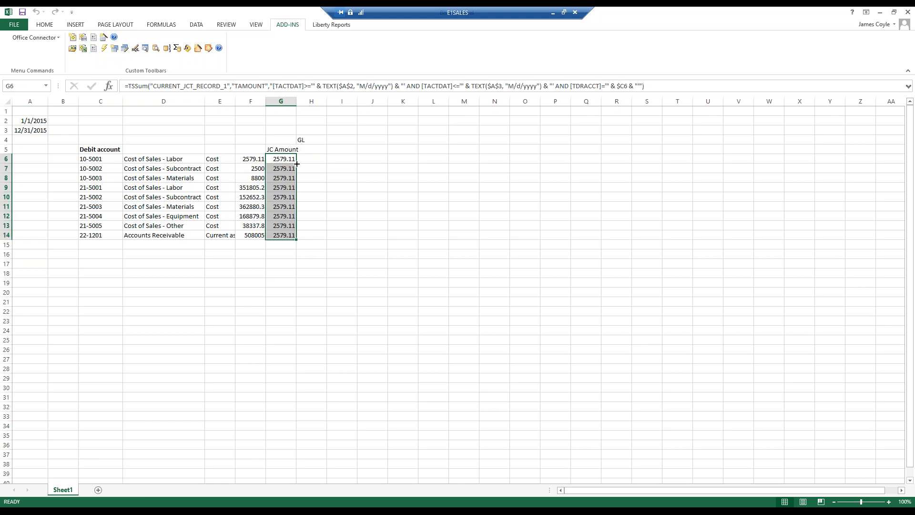
# - Set up a TSSum in H6 that totals the Debit and Credit fields of the GL Transaction (CURRENT.GLT) table
pyautogui.click(307, 157)
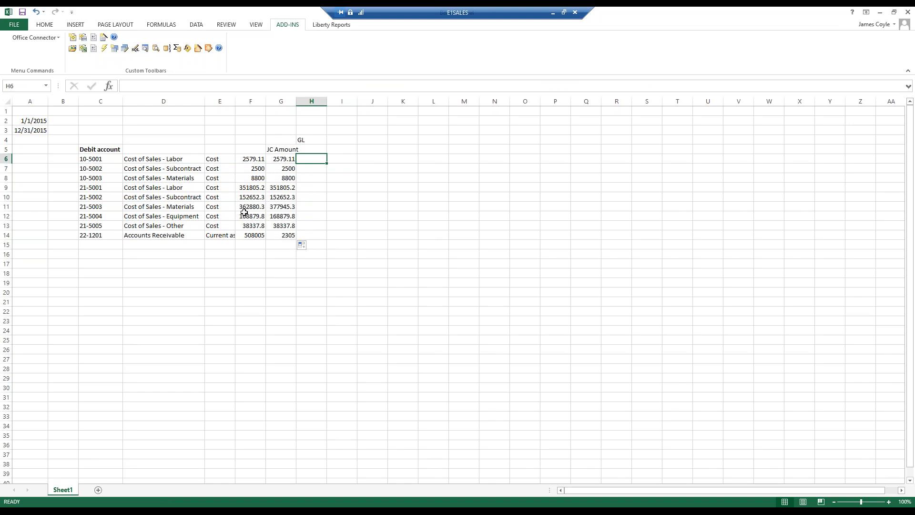
pyautogui.click(177, 49)
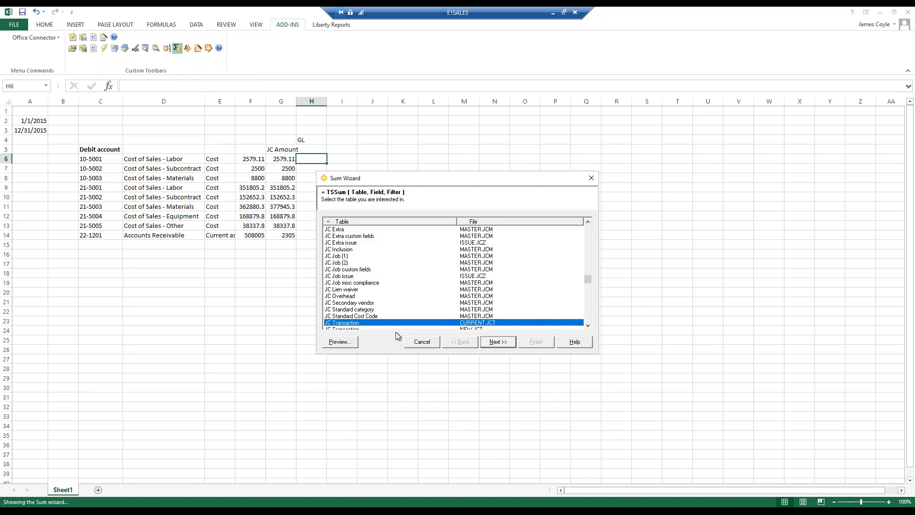
pyautogui.write('gl t')
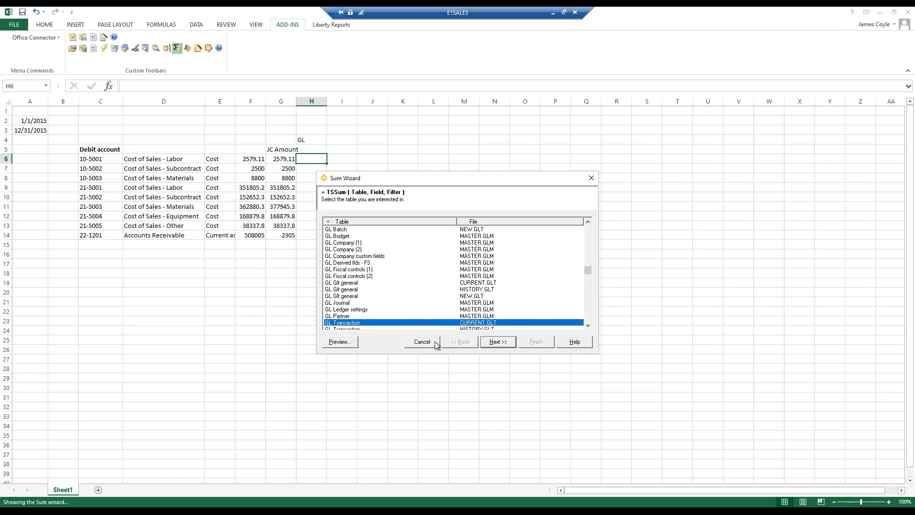
pyautogui.click(502, 347)
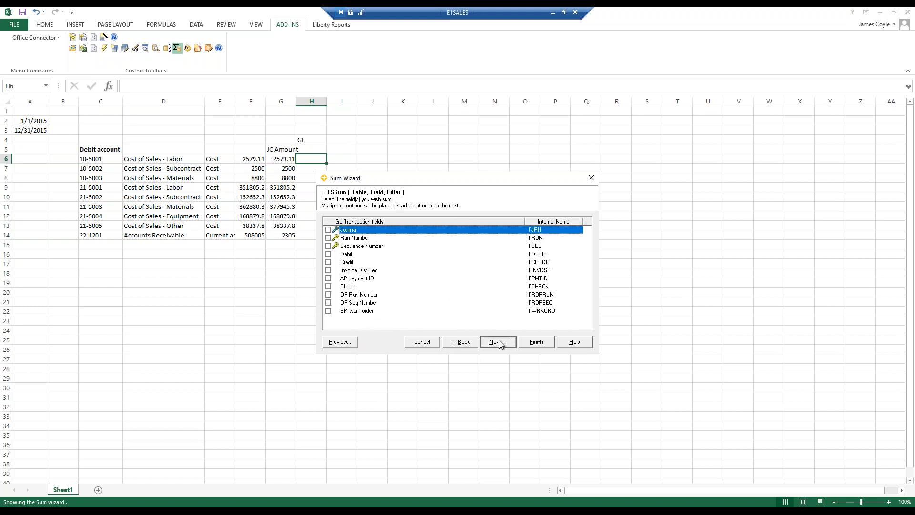
pyautogui.click(329, 254)
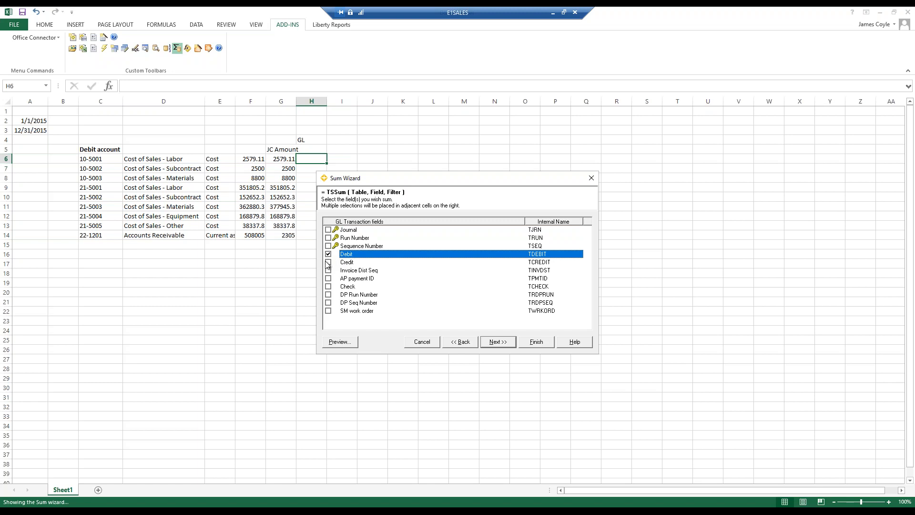
pyautogui.click(328, 254)
pyautogui.click(328, 262)
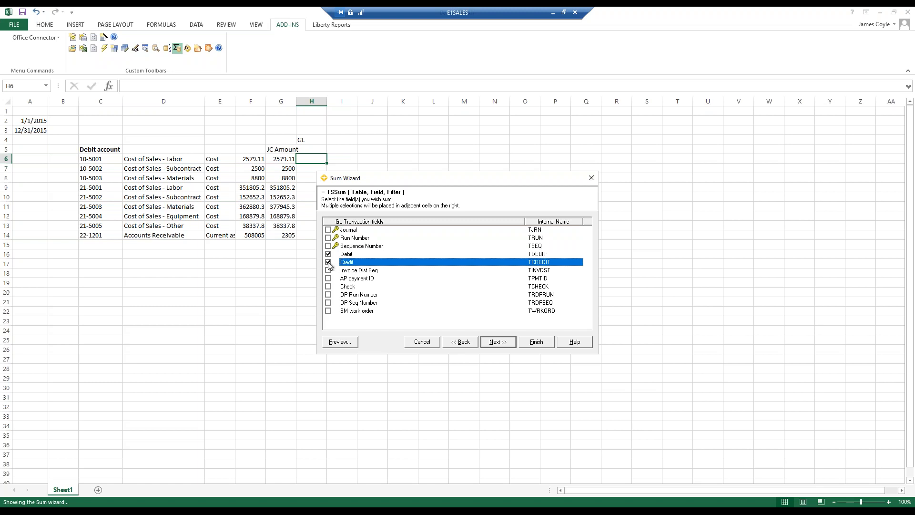
pyautogui.click(497, 343)
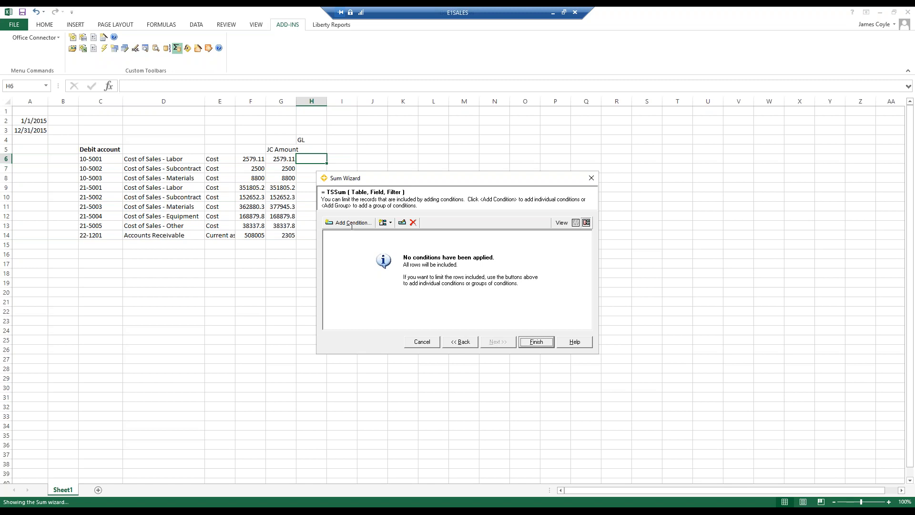
# - Add a filter condition to the GL sum that matches Account to cell reference $c6
pyautogui.click(349, 223)
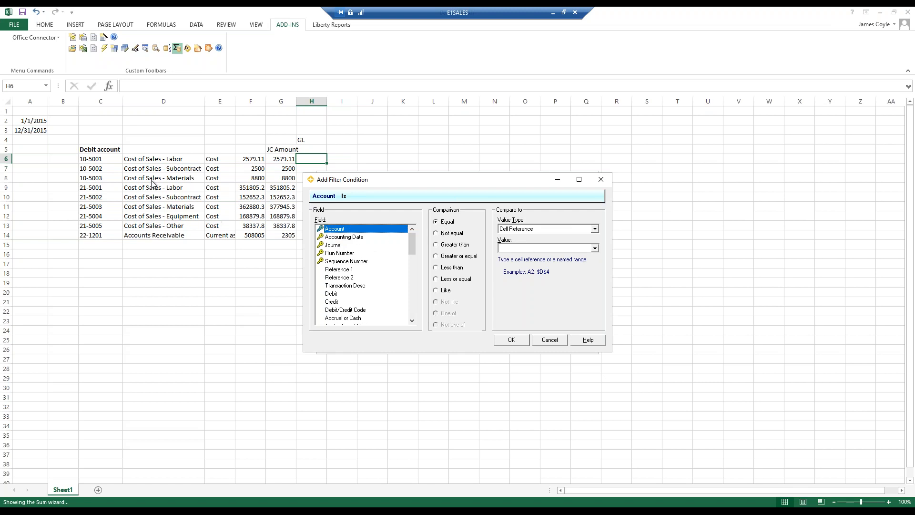
pyautogui.click(520, 248)
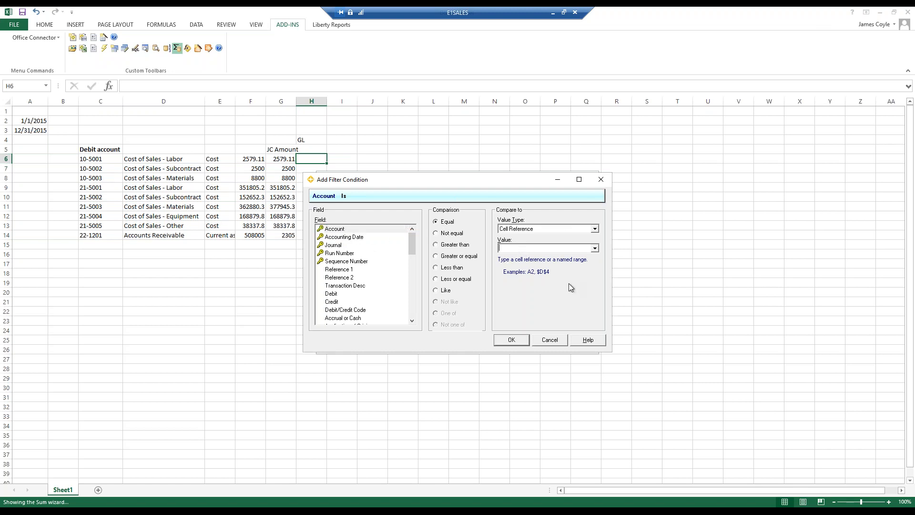
pyautogui.write('$c6')
pyautogui.click(512, 340)
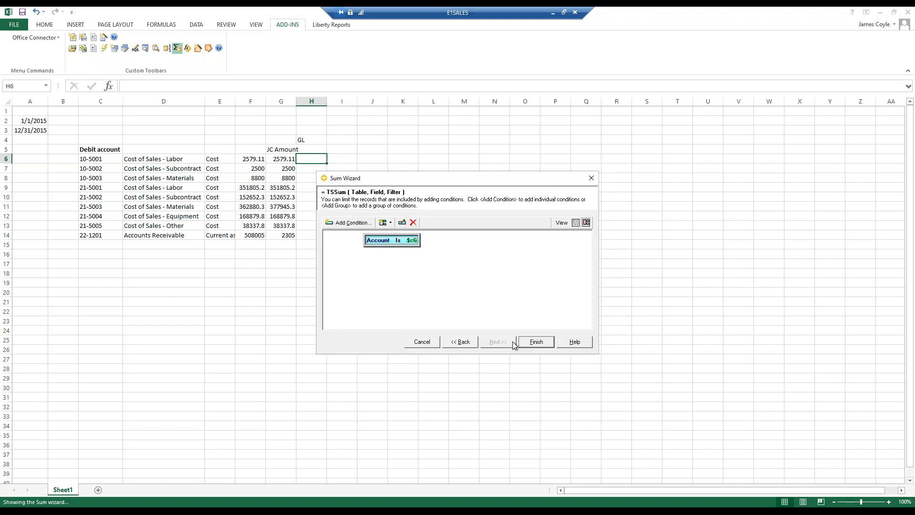
# - Add conditions for Accounting Date greater than or equal to $a2 and less than or equal to $a$3
pyautogui.click(351, 223)
pyautogui.click(345, 237)
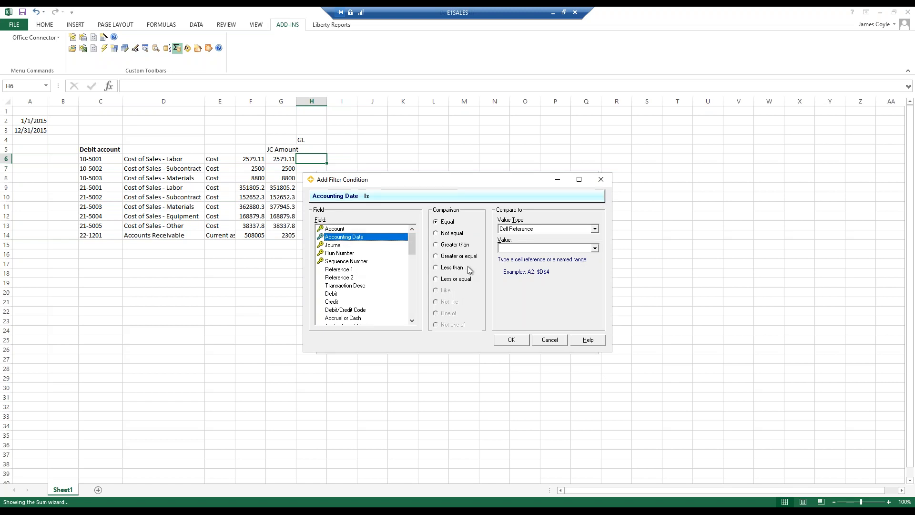
pyautogui.click(462, 259)
pyautogui.click(519, 248)
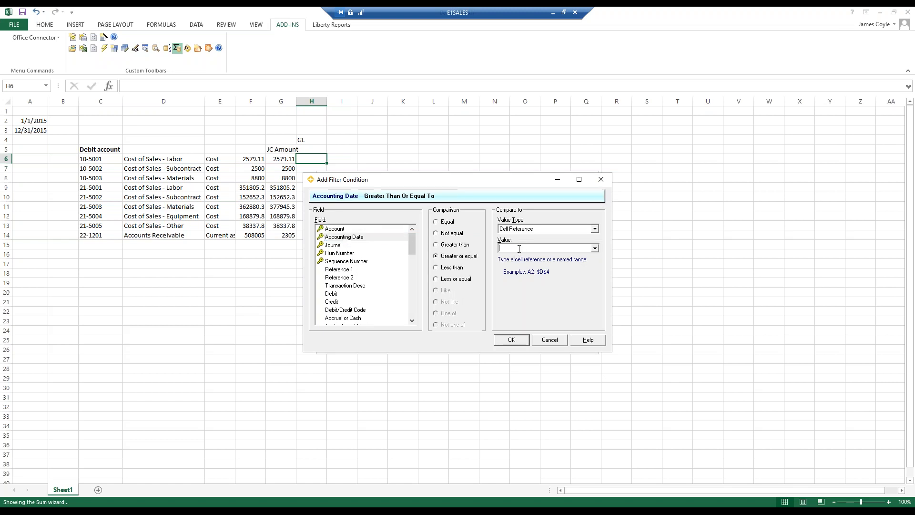
pyautogui.click(518, 339)
pyautogui.click(336, 223)
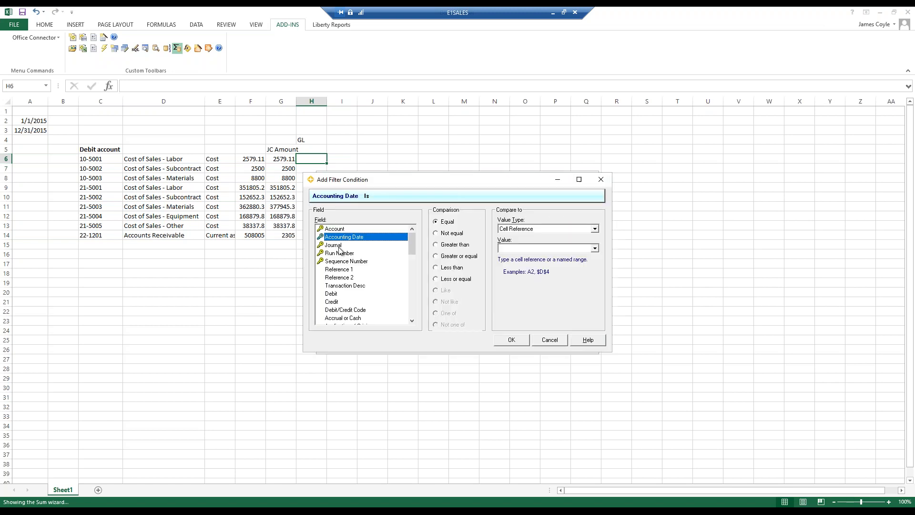
pyautogui.click(456, 279)
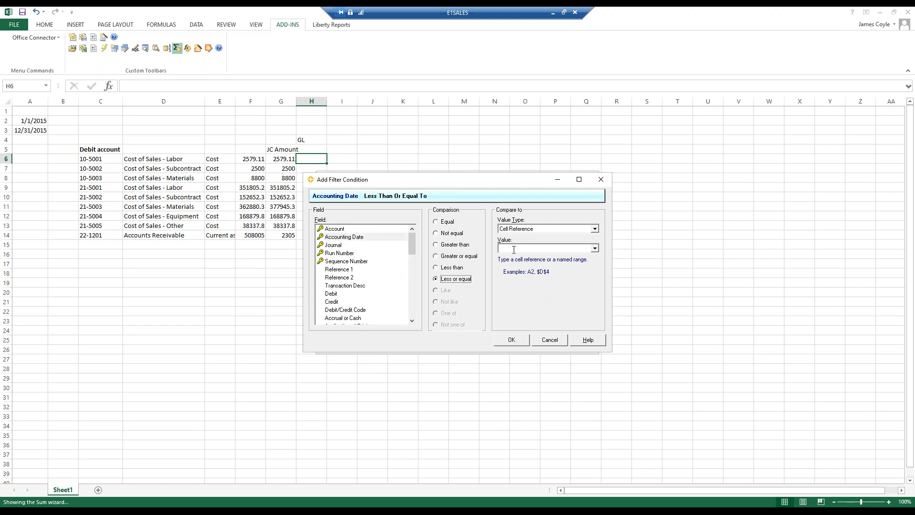
pyautogui.click(514, 249)
pyautogui.write('$a$3')
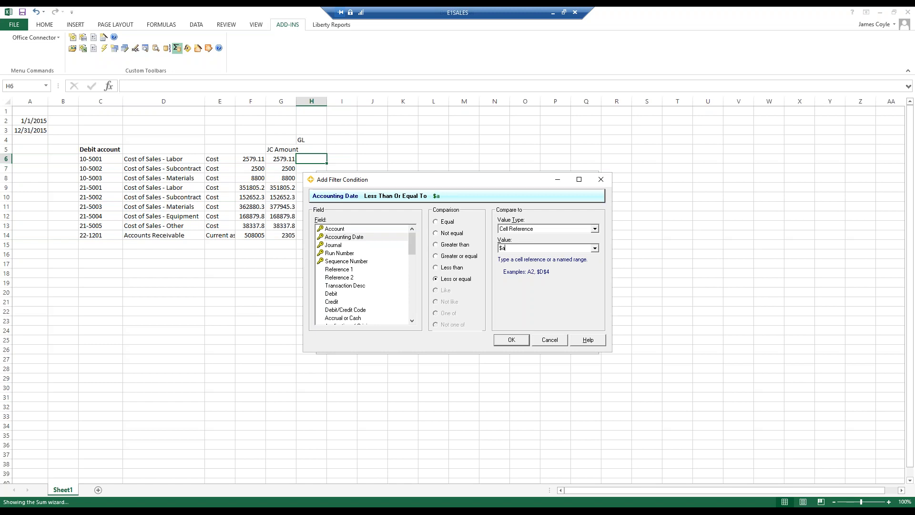
pyautogui.click(513, 340)
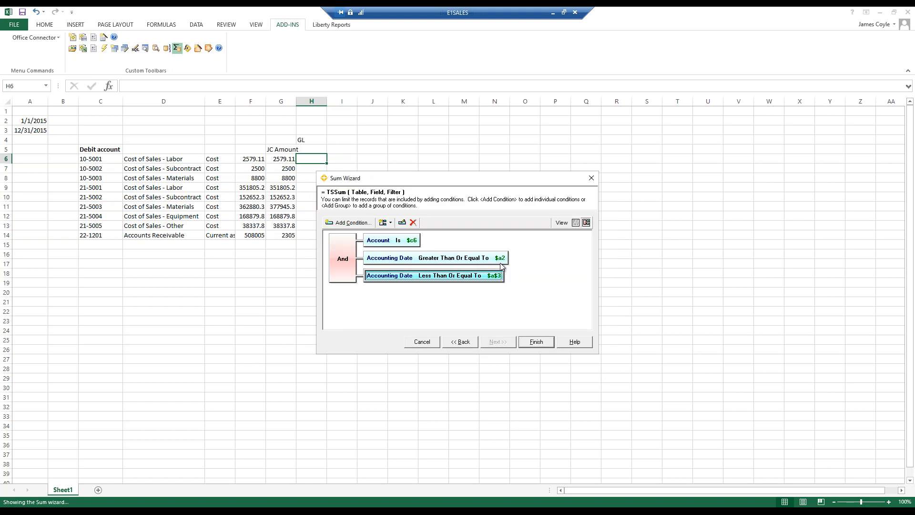
# - Change the start date condition's cell reference to $a$2 and insert the Debit and Credit sum formulas
pyautogui.doubleClick(498, 263)
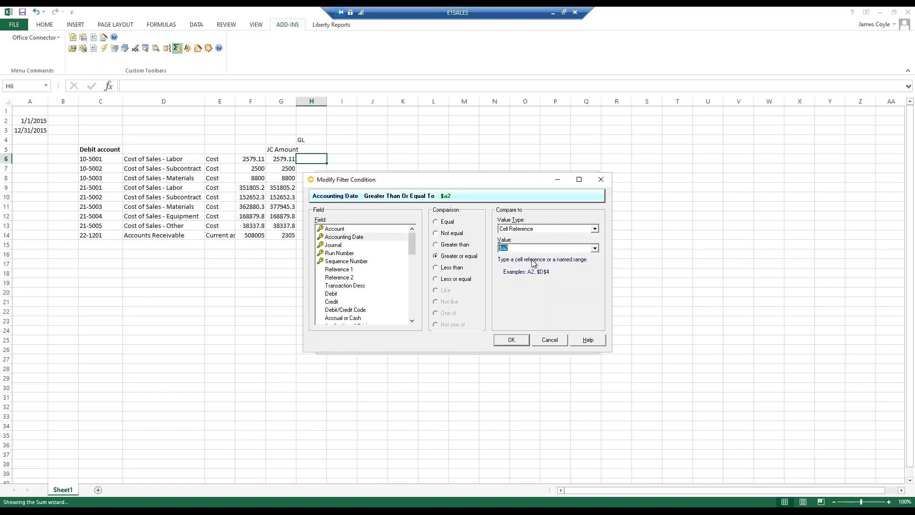
pyautogui.write('$a$2')
pyautogui.click(511, 340)
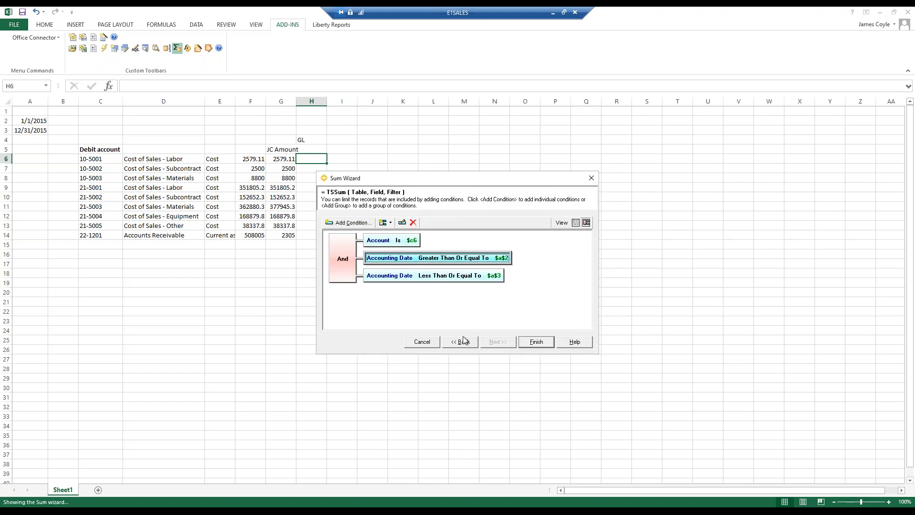
pyautogui.click(536, 342)
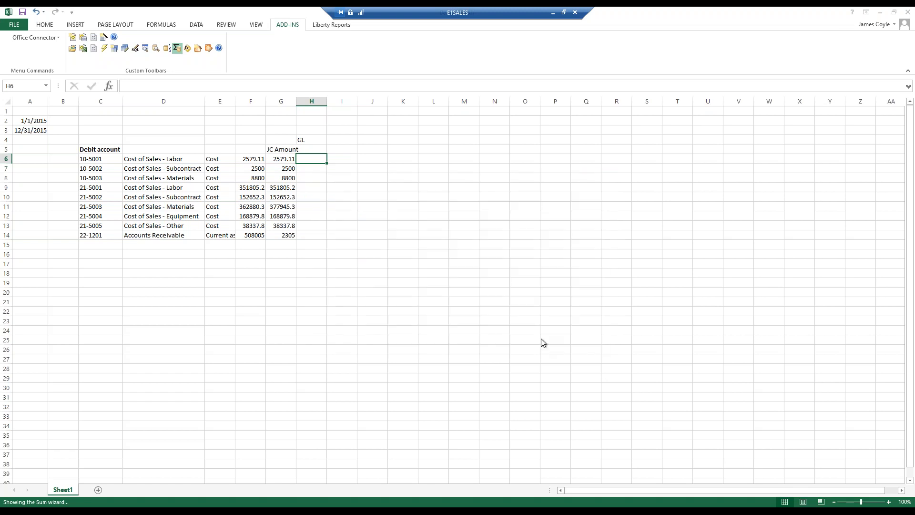
# - Fill the GL Debit and Credit sum formulas in H6:I6 down to row 14
pyautogui.moveTo(328, 163); pyautogui.dragTo(355, 160)
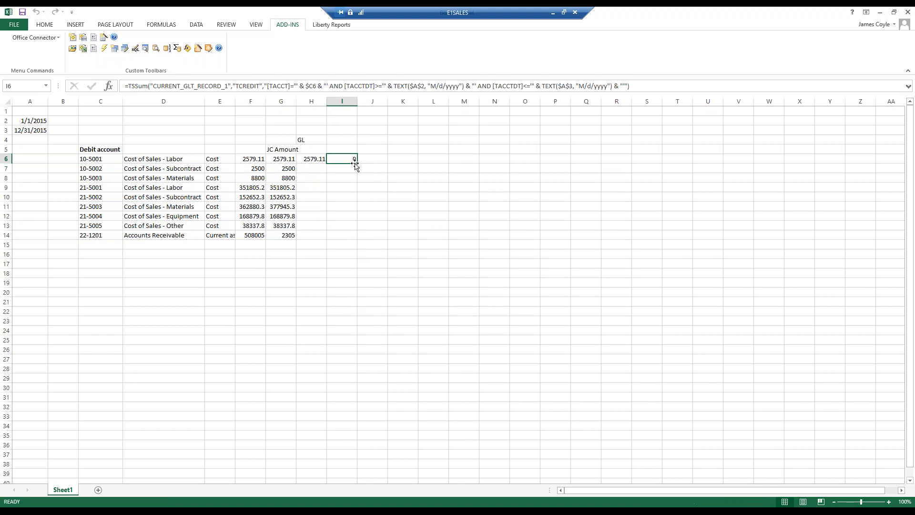
pyautogui.click(317, 159)
pyautogui.keyDown('shift'); pyautogui.click(340, 160); pyautogui.keyUp('shift')
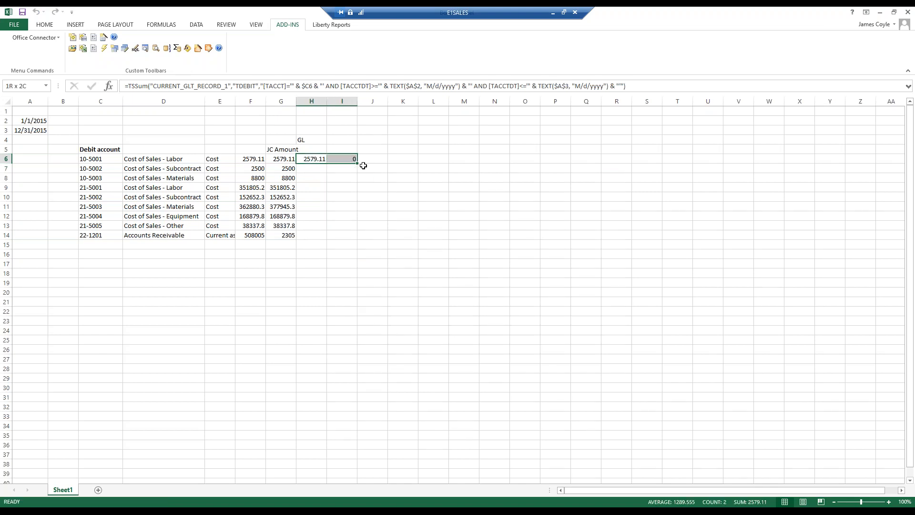
pyautogui.doubleClick(358, 164)
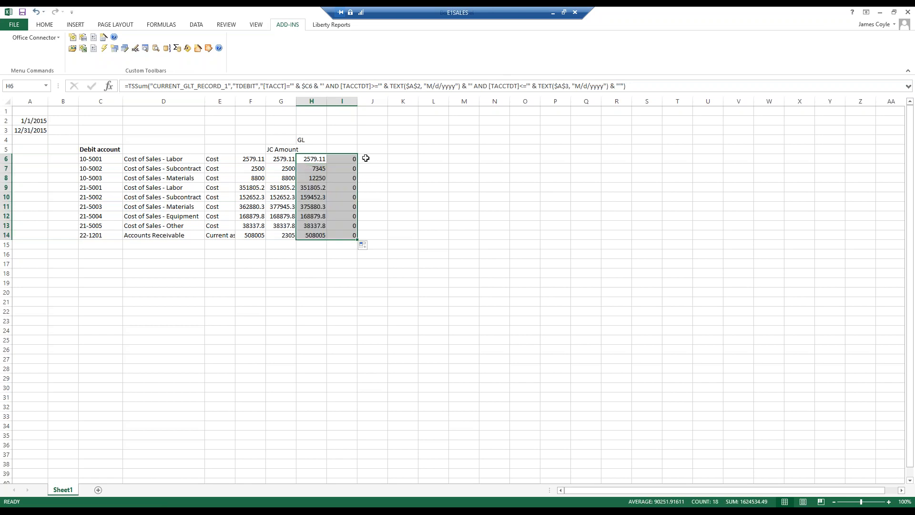
# - Insert an AutoSum of G6:H6 in J6 and fill it down to row 14
pyautogui.click(382, 159)
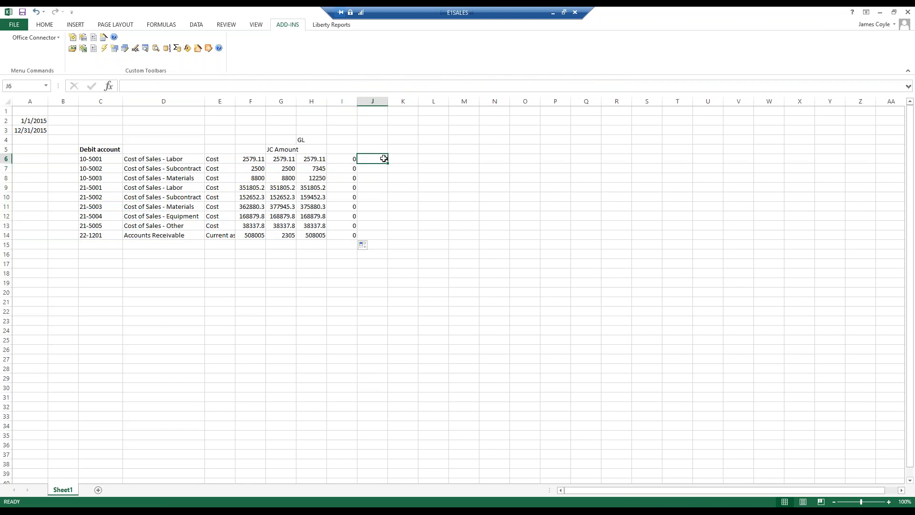
pyautogui.click(45, 26)
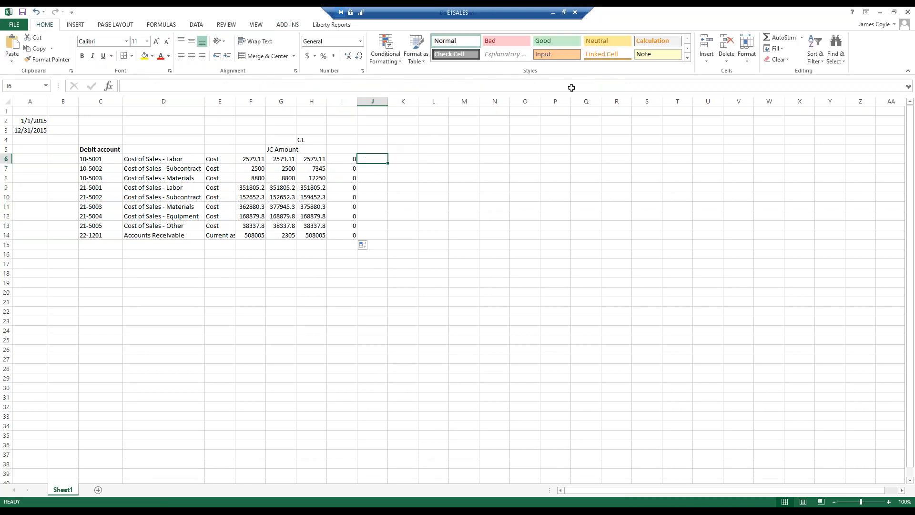
pyautogui.click(780, 38)
pyautogui.moveTo(287, 160); pyautogui.dragTo(310, 162)
pyautogui.hotkey('ctrl', 'Return')
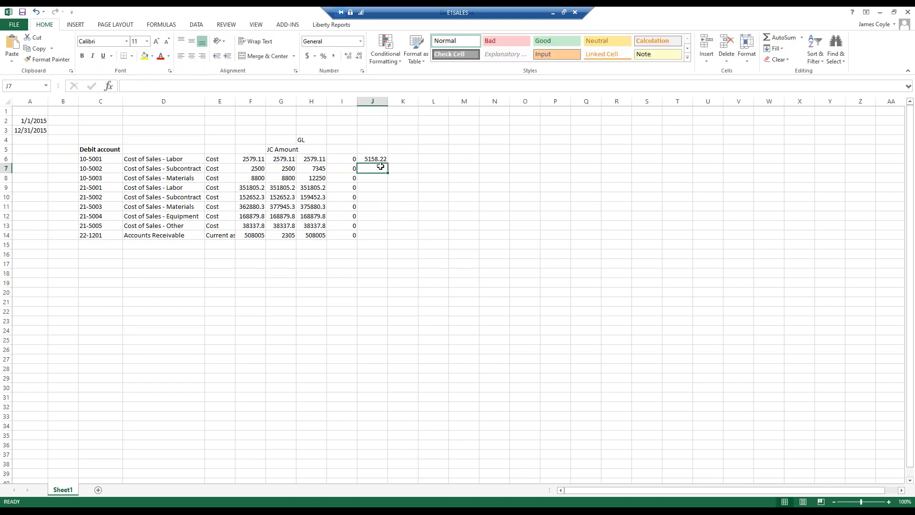
pyautogui.moveTo(388, 163); pyautogui.dragTo(388, 243)
pyautogui.click(315, 160)
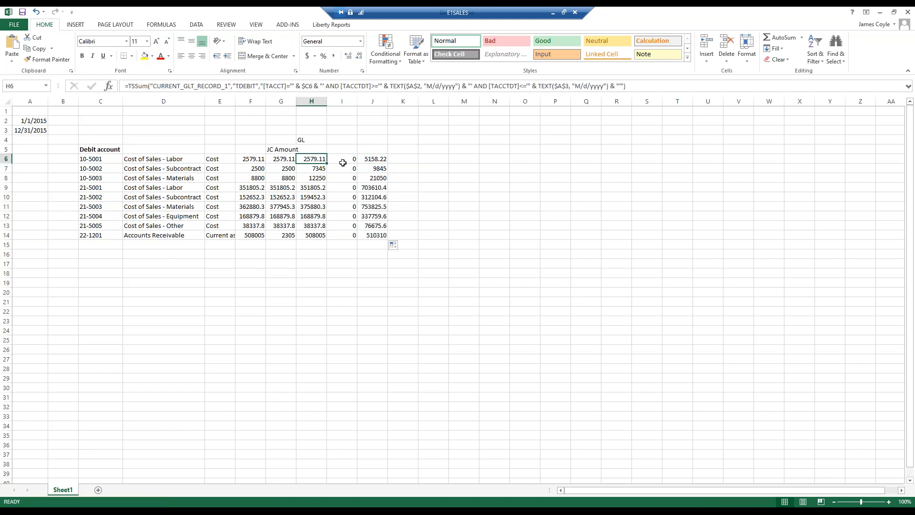
pyautogui.click(386, 162)
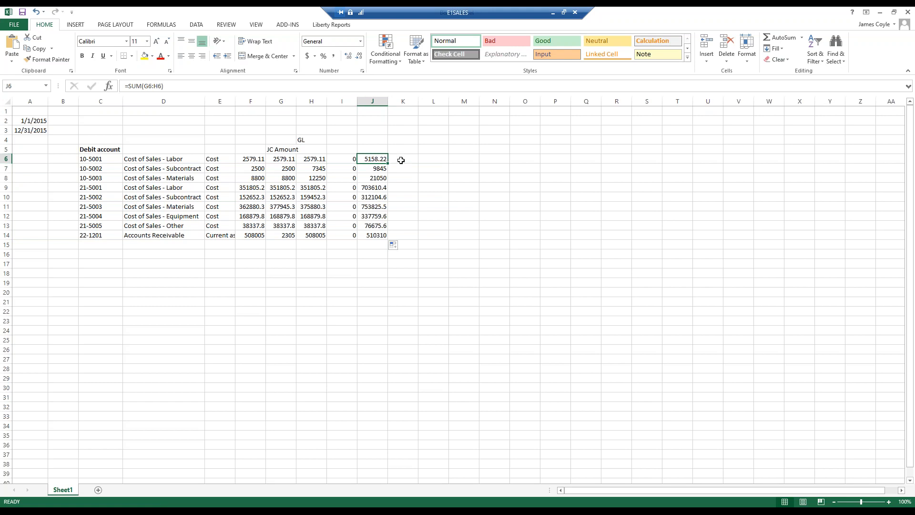
# - Enter the formula =G6-J6 in K6 to calculate the difference between the JC amount and the total
pyautogui.click(400, 159)
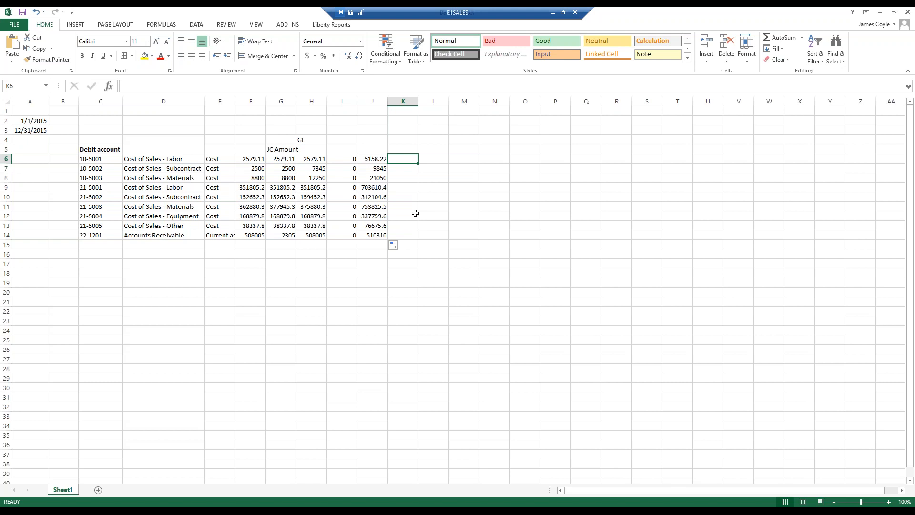
pyautogui.write('=')
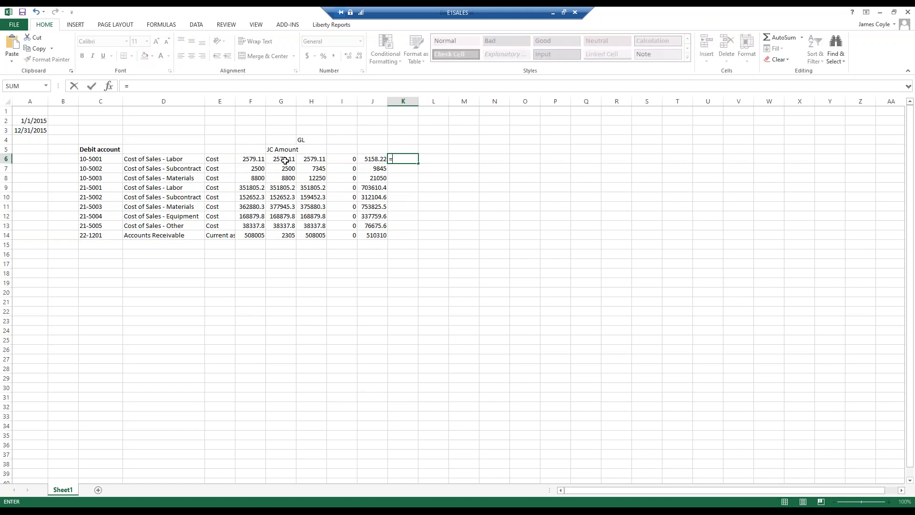
pyautogui.click(283, 159)
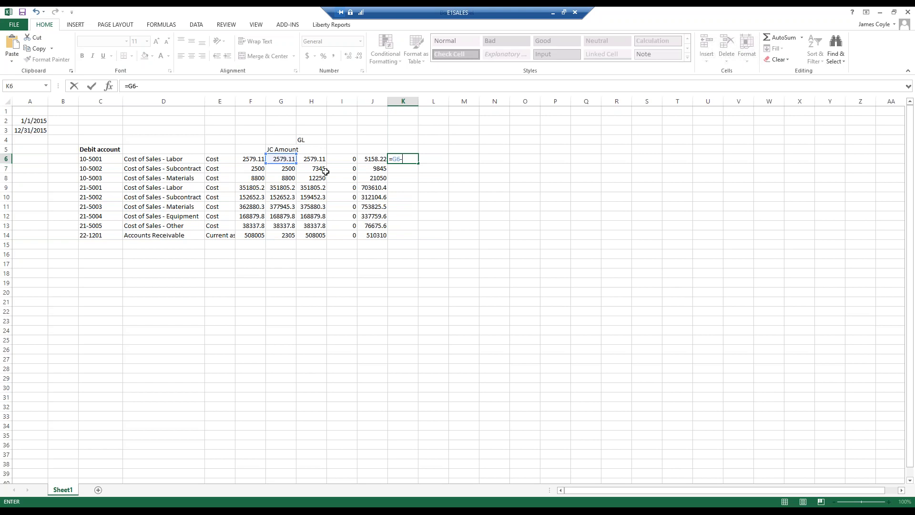
pyautogui.click(374, 159)
pyautogui.hotkey('ctrl', 'Return')
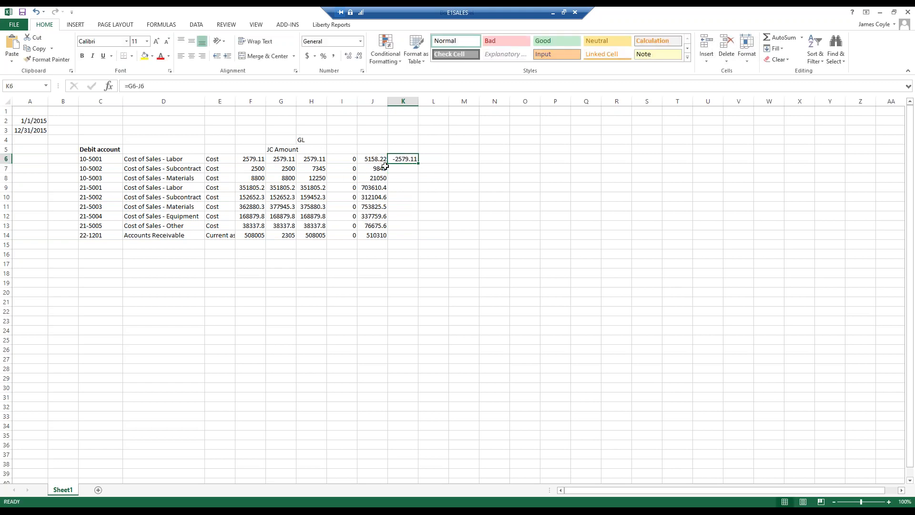
# - Correct the sum formula in J6 to =SUM(H6:H6) so that it leaves out the JC amount
pyautogui.click(284, 160)
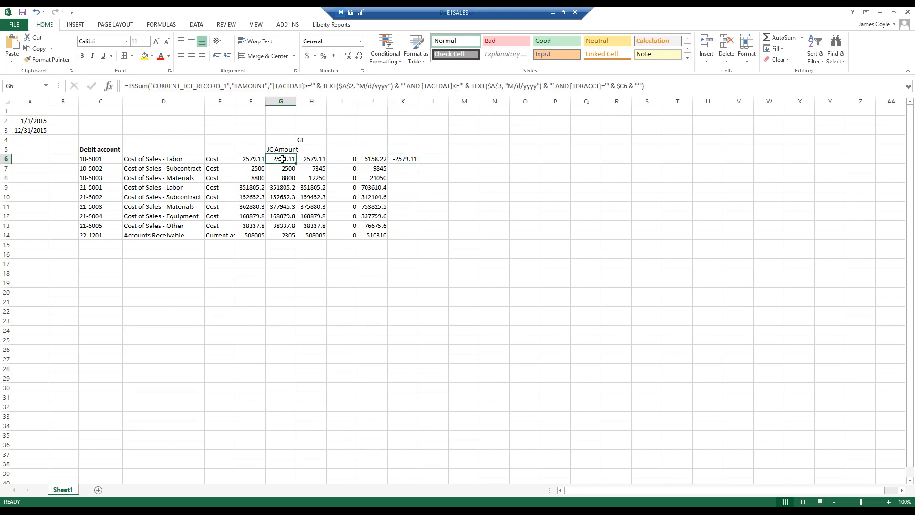
pyautogui.click(377, 161)
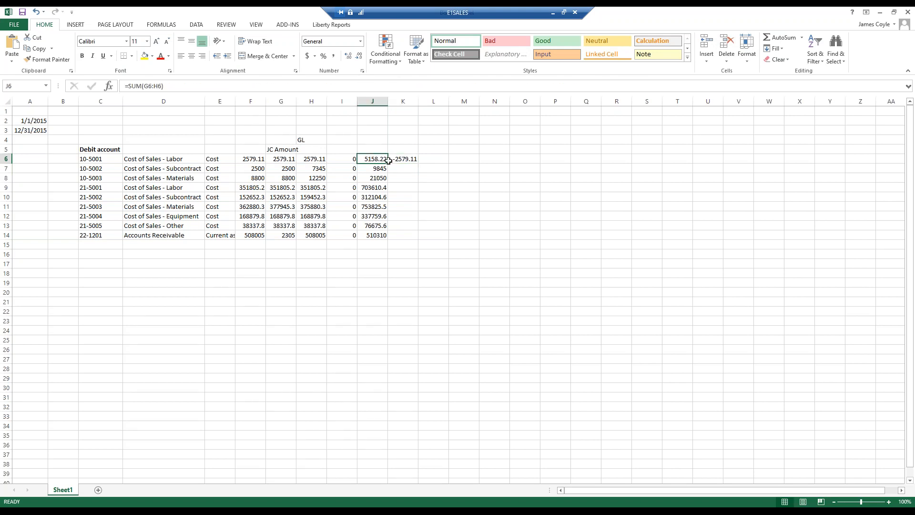
pyautogui.click(149, 85)
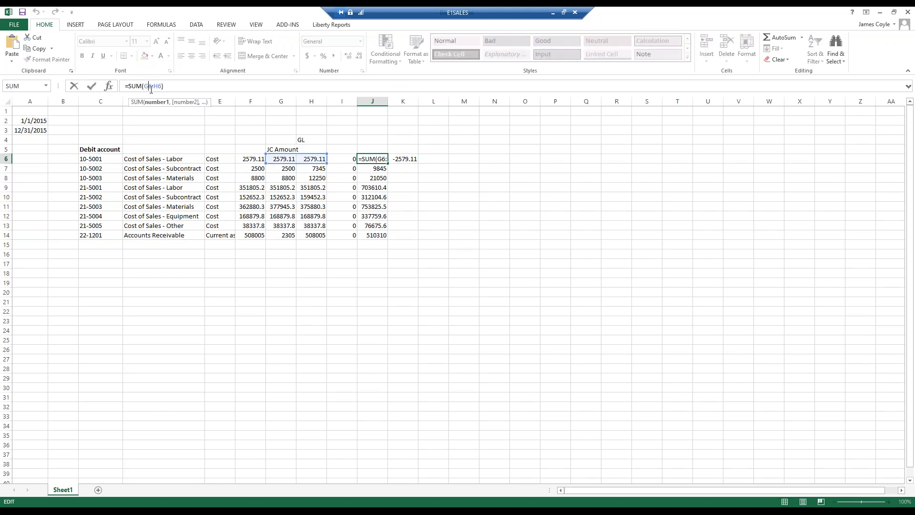
pyautogui.press('BackSpace')
pyautogui.write('h')
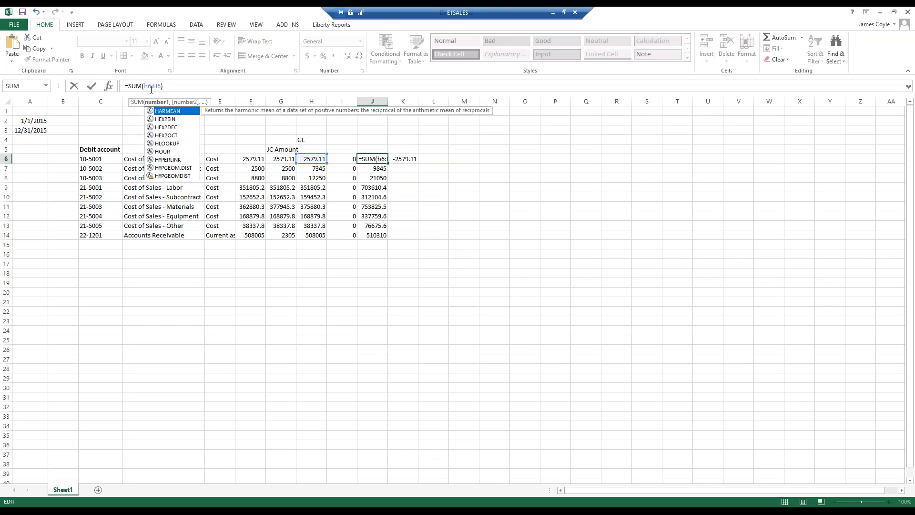
pyautogui.press('Return')
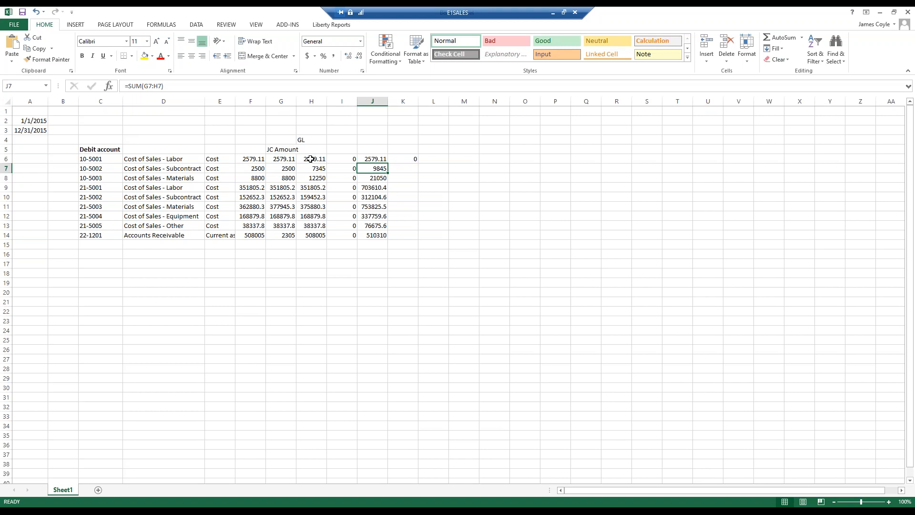
# - Refill the GL sums in H6:I6 and fill the difference formula in K6 down to row 14
pyautogui.moveTo(310, 159); pyautogui.dragTo(356, 161)
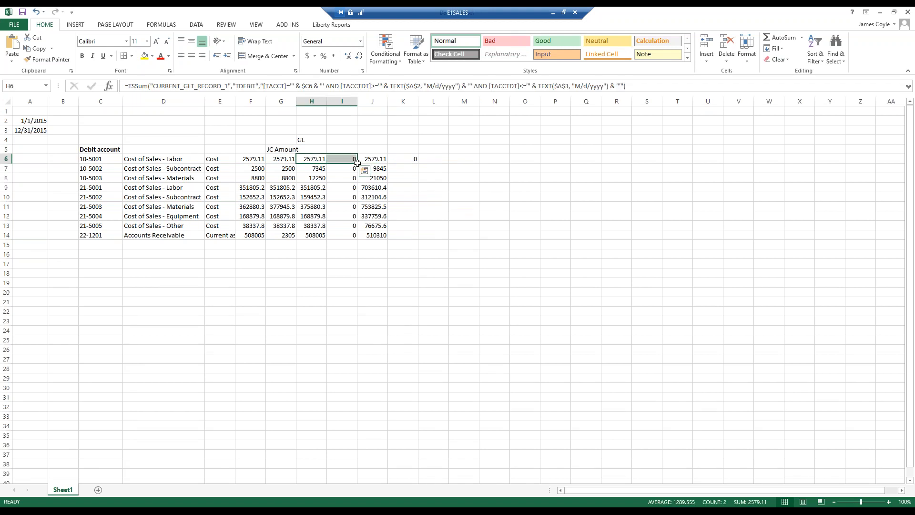
pyautogui.doubleClick(357, 163)
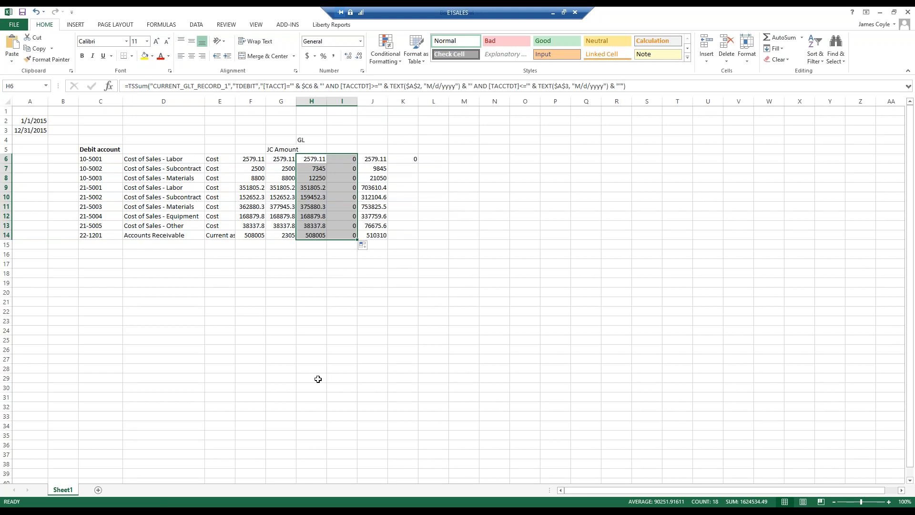
pyautogui.click(412, 161)
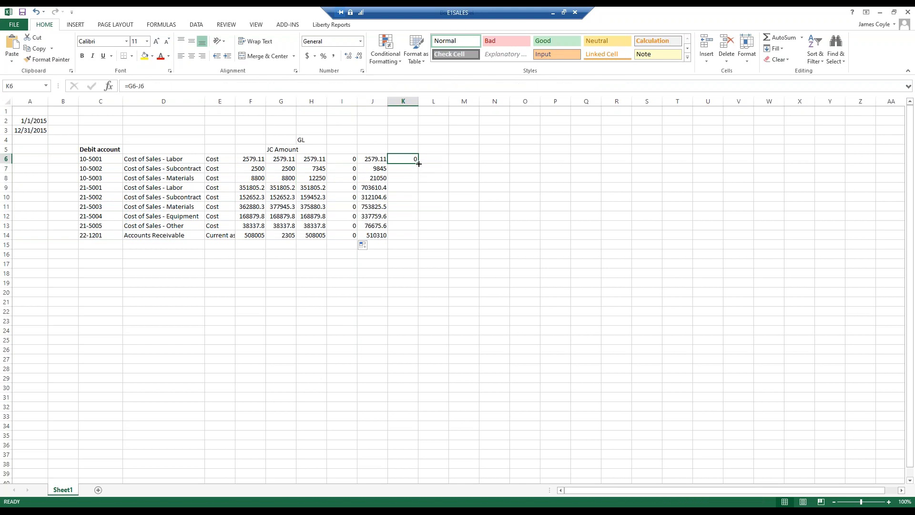
pyautogui.doubleClick(419, 163)
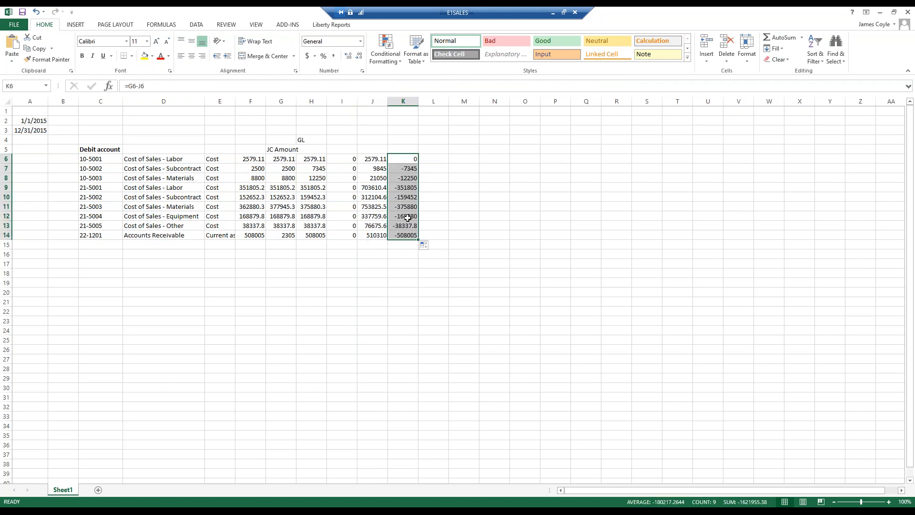
pyautogui.click(408, 159)
pyautogui.click(408, 168)
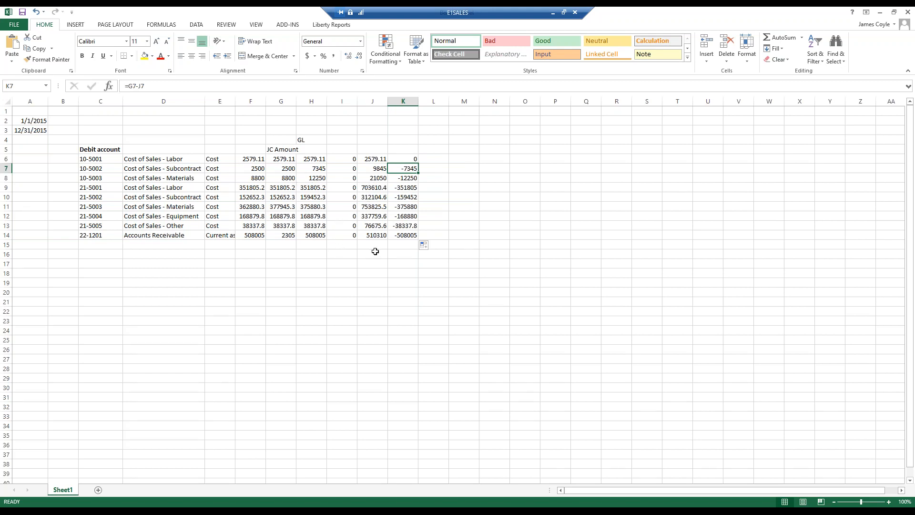
# - Fill the corrected sum formula in J6 down to row 14
pyautogui.click(380, 176)
pyautogui.click(375, 160)
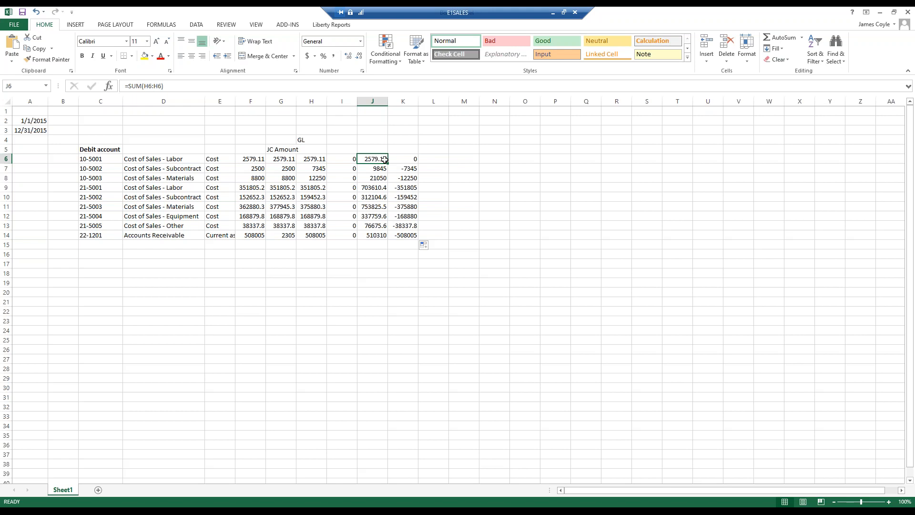
pyautogui.moveTo(388, 163); pyautogui.dragTo(387, 235)
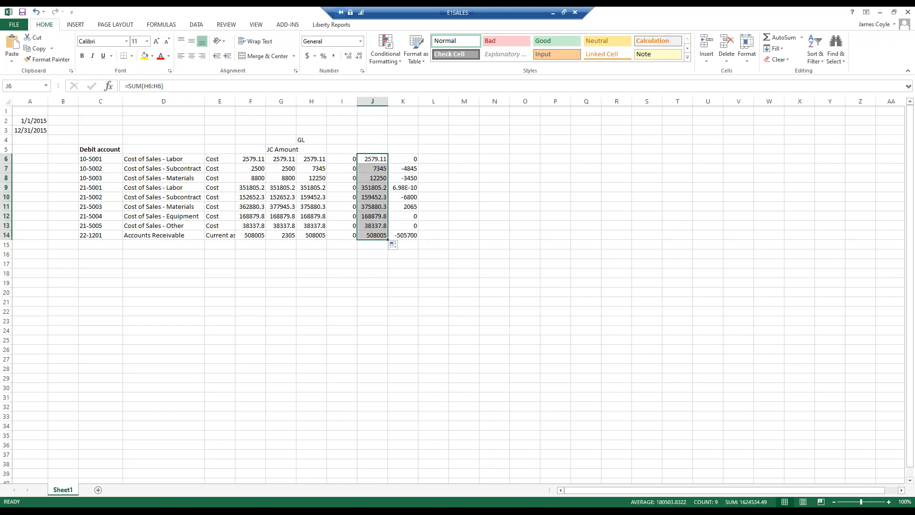
pyautogui.click(495, 254)
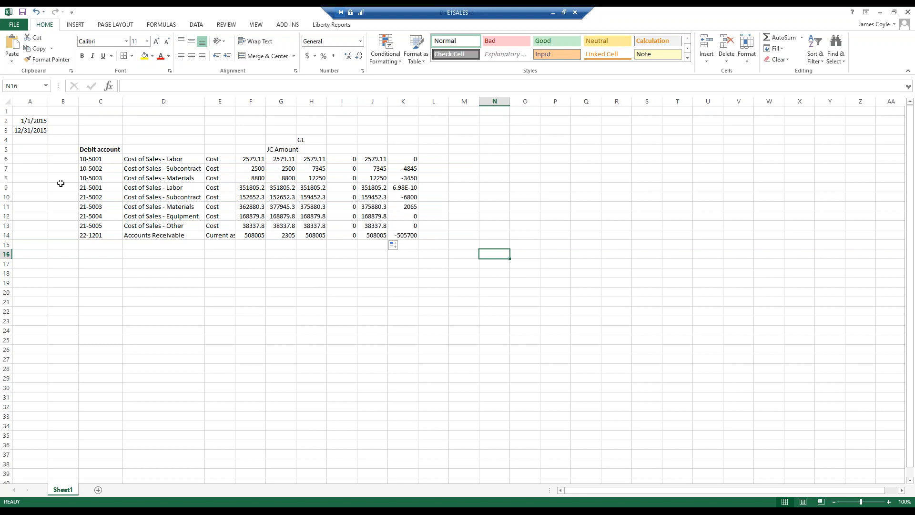
# - Change the date range to 3/1/2015 in A2 and 3/31/2015 in A3
pyautogui.click(32, 120)
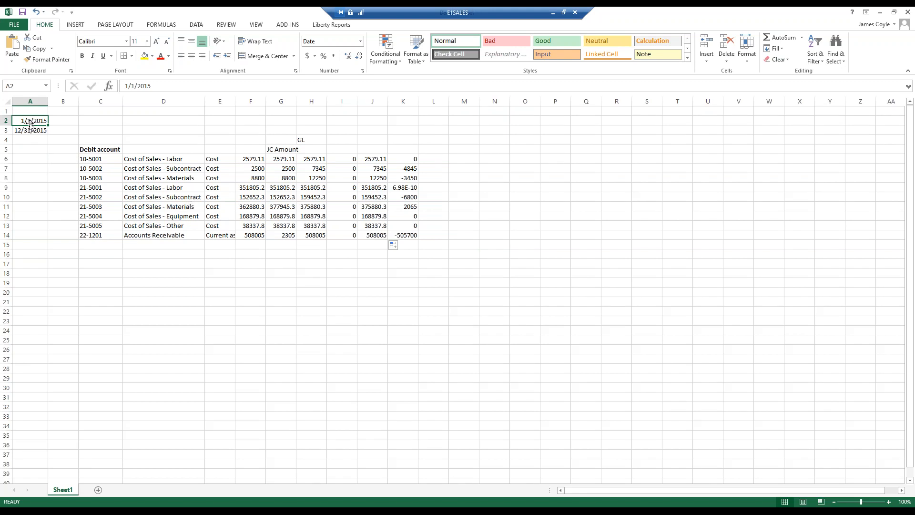
pyautogui.write('4')
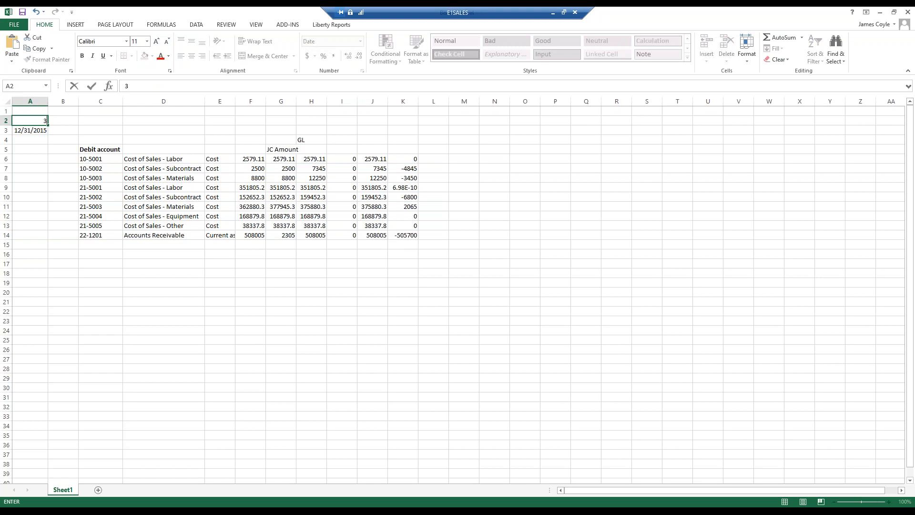
pyautogui.write('/1/2015')
pyautogui.press('Return')
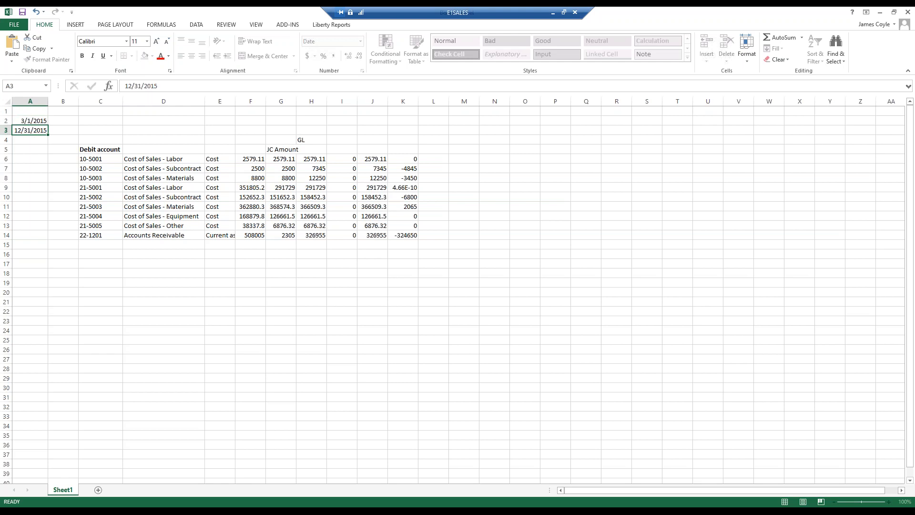
pyautogui.write('3/31/2015')
pyautogui.hotkey('ctrl', 'Return')
pyautogui.press('Return')
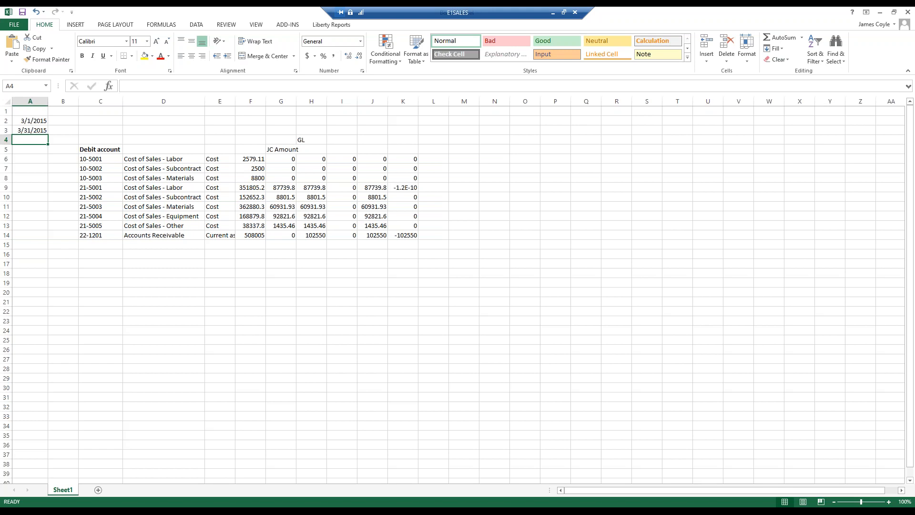
# - Add a new worksheet and start an Office Connector query in C3 on the GL Account (MASTER.GLM) table
pyautogui.click(98, 489)
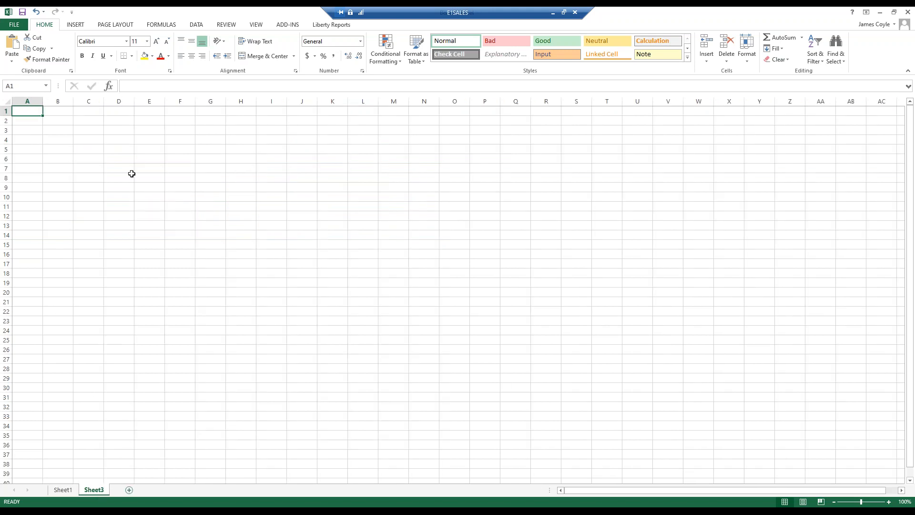
pyautogui.click(83, 131)
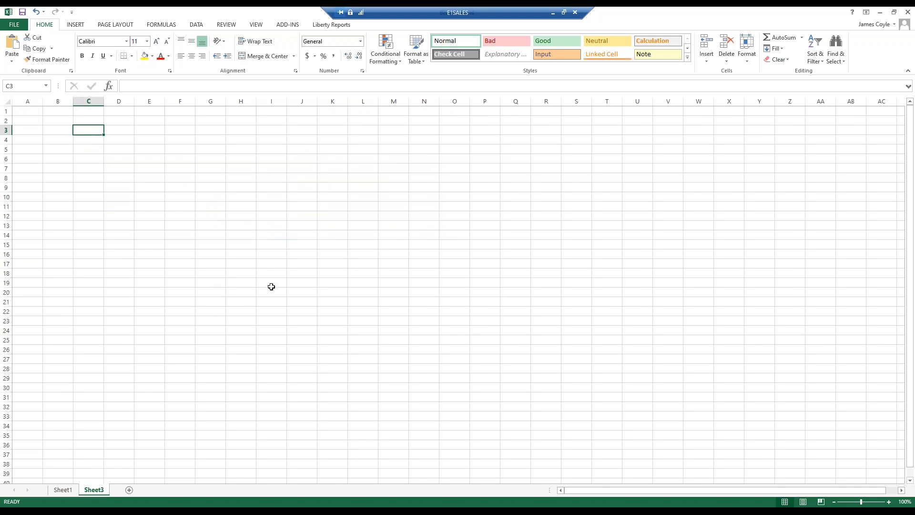
pyautogui.click(288, 25)
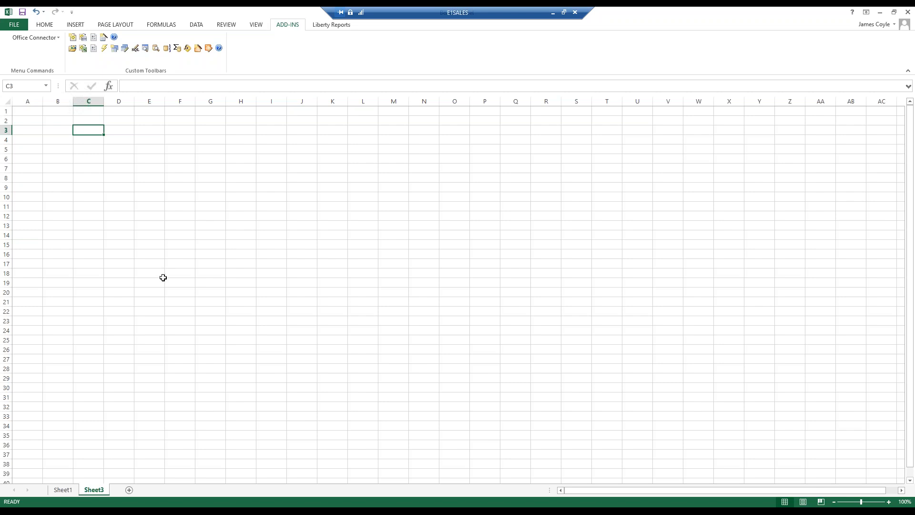
pyautogui.click(114, 48)
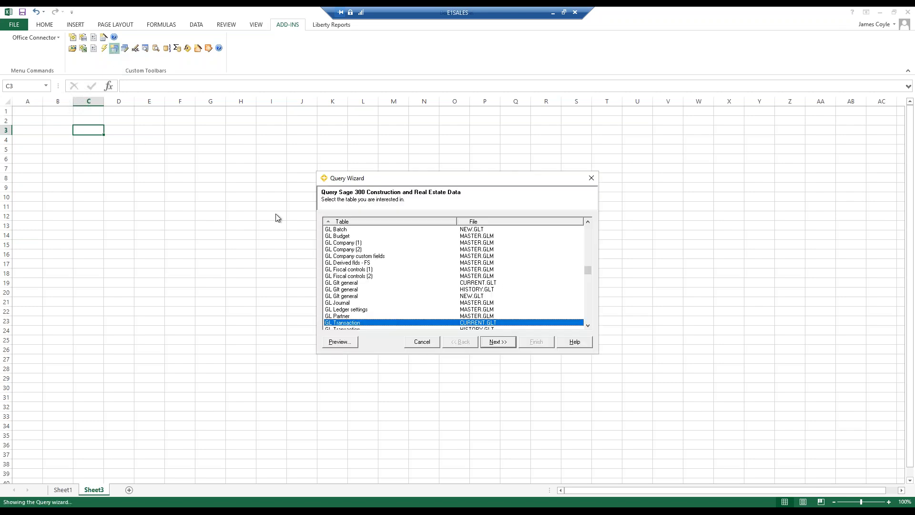
pyautogui.click(588, 239)
pyautogui.click(352, 276)
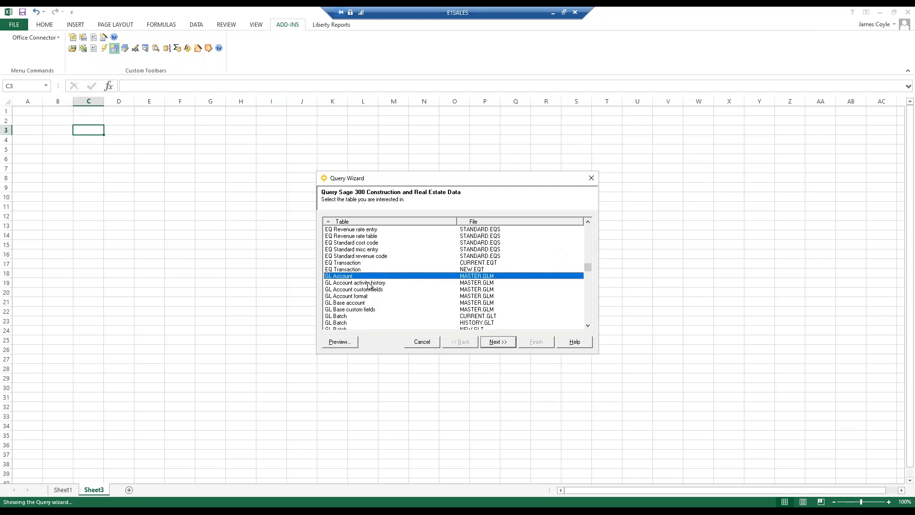
pyautogui.click(507, 342)
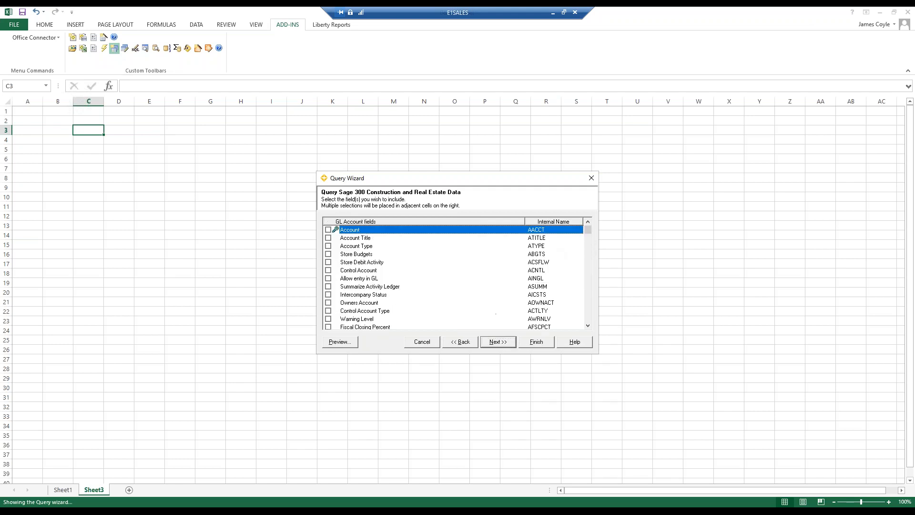
# - Include the Account, Account Title and Account Type fields in the GL Account query
pyautogui.click(328, 229)
pyautogui.press('Down')
pyautogui.press('space')
pyautogui.press('Down')
pyautogui.press('space')
# - Include the Current Balance and Future Balance fields in the query
pyautogui.press('Down')
pyautogui.press('Down')
pyautogui.press('Down')
pyautogui.press('Down')
pyautogui.press('Down')
pyautogui.press('Down')
pyautogui.press('Down')
pyautogui.press('Down')
pyautogui.press('Down')
pyautogui.press('Down')
pyautogui.press('Down')
pyautogui.press('Down')
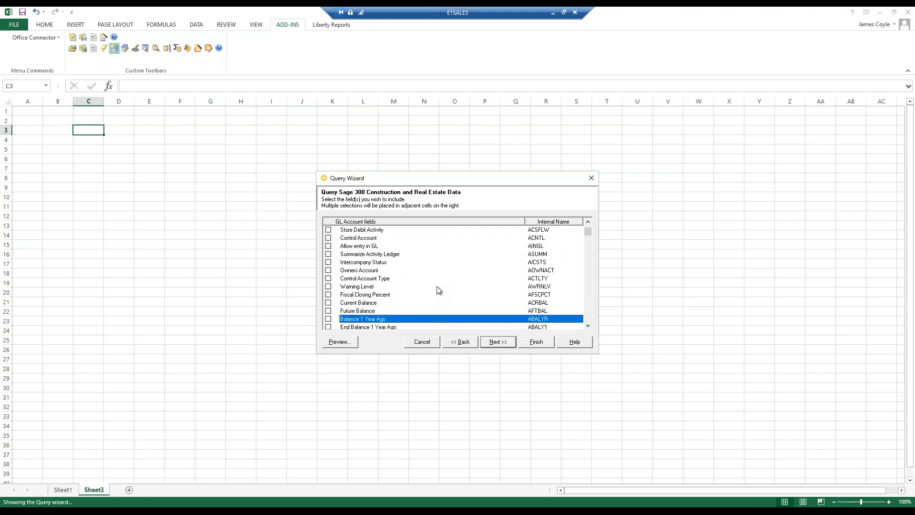
pyautogui.press('Up')
pyautogui.press('space')
pyautogui.press('Down')
pyautogui.press('space')
# - Include Balance 1 Year Ago, End Balance 1 through 10 Years Ago and Prior Year Adjustment in the query
pyautogui.press('Down')
pyautogui.press('Down')
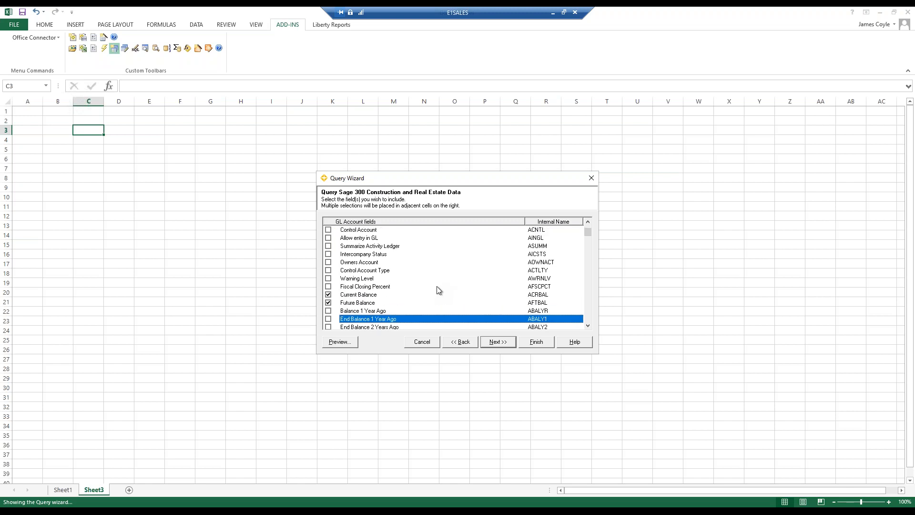
pyautogui.press('Up')
pyautogui.press('space')
pyautogui.press('Down')
pyautogui.press('space')
pyautogui.press('Down')
pyautogui.press('space')
pyautogui.press('Down')
pyautogui.press('space')
pyautogui.press('Down')
pyautogui.press('space')
pyautogui.press('Down')
pyautogui.press('space')
pyautogui.press('Down')
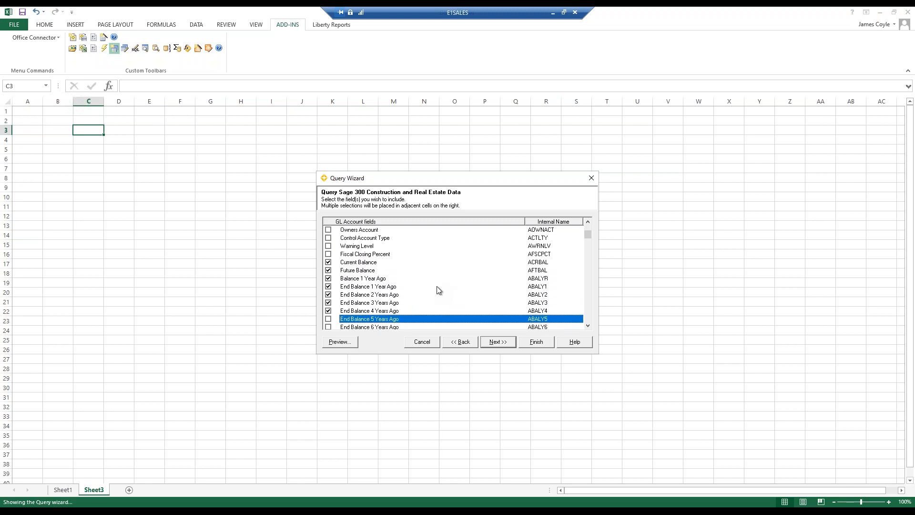
pyautogui.press('space')
pyautogui.press('Down')
pyautogui.press('space')
pyautogui.press('Down')
pyautogui.press('space')
pyautogui.press('Down')
pyautogui.press('space')
pyautogui.press('Down')
pyautogui.press('space')
pyautogui.press('Down')
pyautogui.press('space')
pyautogui.press('Down')
# - Skip the YTD Net fields and include Future Activity 6 through Future Activity 1 and Current Period Activity
pyautogui.press('Down')
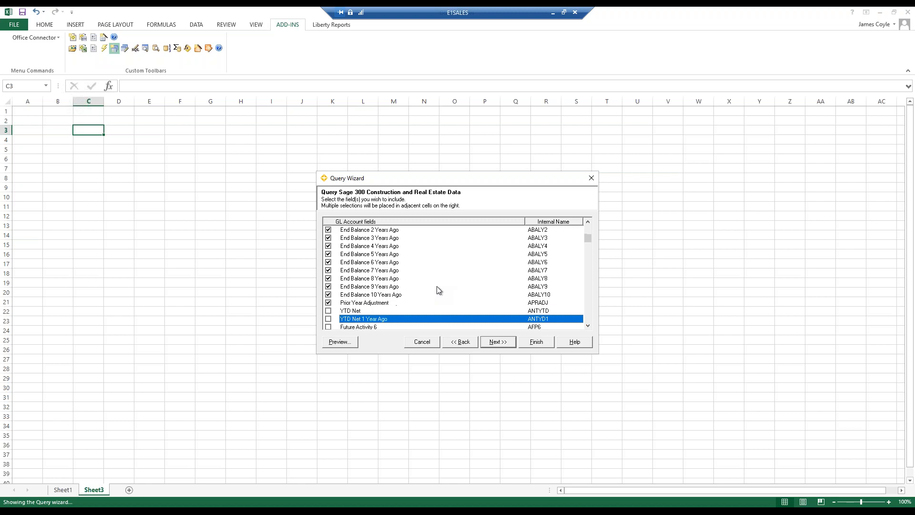
pyautogui.press('Down')
pyautogui.press('Down')
pyautogui.press('Up')
pyautogui.press('space')
pyautogui.press('Down')
pyautogui.press('space')
pyautogui.press('Down')
pyautogui.press('space')
pyautogui.press('Down')
pyautogui.press('space')
pyautogui.press('Down')
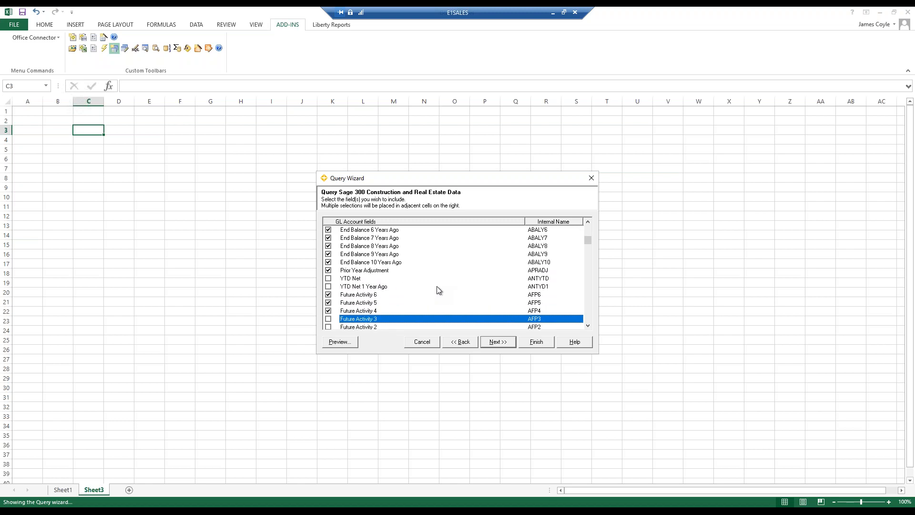
pyautogui.press('space')
pyautogui.press('Down')
pyautogui.press('space')
pyautogui.press('Down')
pyautogui.press('space')
pyautogui.press('Down')
pyautogui.press('space')
# - Include the Prior 1 Activity through Prior 12 Activity fields in the query
pyautogui.press('Down')
pyautogui.press('space')
pyautogui.press('Down')
pyautogui.press('space')
pyautogui.press('Down')
pyautogui.press('space')
pyautogui.press('Down')
pyautogui.press('space')
pyautogui.press('Down')
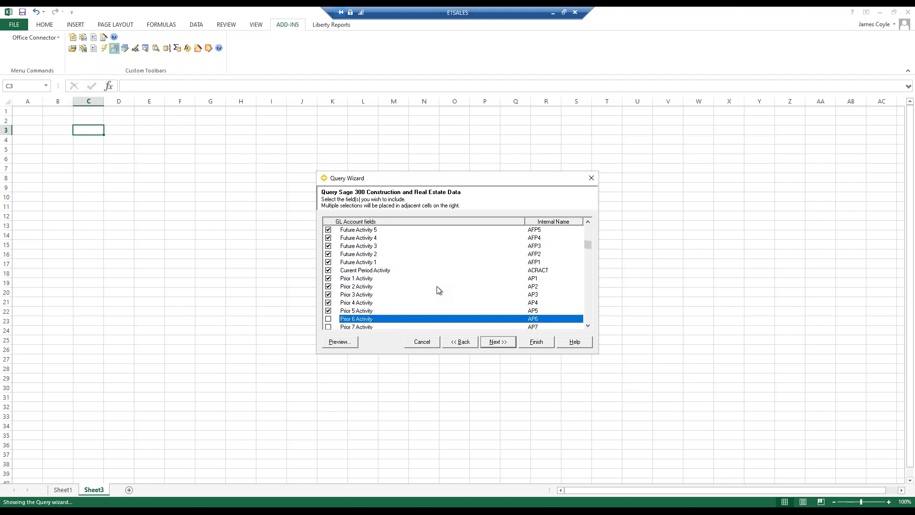
pyautogui.press('space')
pyautogui.press('Down')
pyautogui.press('space')
pyautogui.press('Down')
pyautogui.press('space')
pyautogui.press('Down')
pyautogui.press('space')
pyautogui.press('Down')
pyautogui.press('space')
pyautogui.press('Down')
pyautogui.press('space')
pyautogui.press('Down')
pyautogui.press('space')
# - Include 1 Year Ago Activity and the Year 1 Period 1 through Period 12 Activity fields in the query
pyautogui.press('Down')
pyautogui.press('space')
pyautogui.press('Down')
pyautogui.press('space')
pyautogui.press('Down')
pyautogui.press('space')
pyautogui.press('Down')
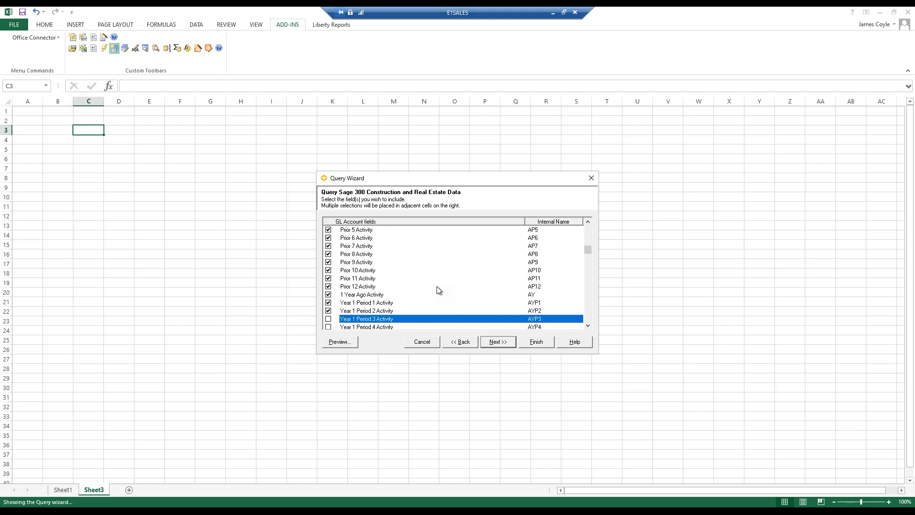
pyautogui.press('space')
pyautogui.press('Down')
pyautogui.press('space')
pyautogui.press('Down')
pyautogui.press('space')
pyautogui.press('Down')
pyautogui.press('space')
pyautogui.press('Down')
pyautogui.press('space')
pyautogui.press('Down')
pyautogui.press('space')
pyautogui.press('Down')
pyautogui.press('space')
pyautogui.press('Down')
pyautogui.press('space')
pyautogui.press('Down')
pyautogui.press('space')
pyautogui.press('Down')
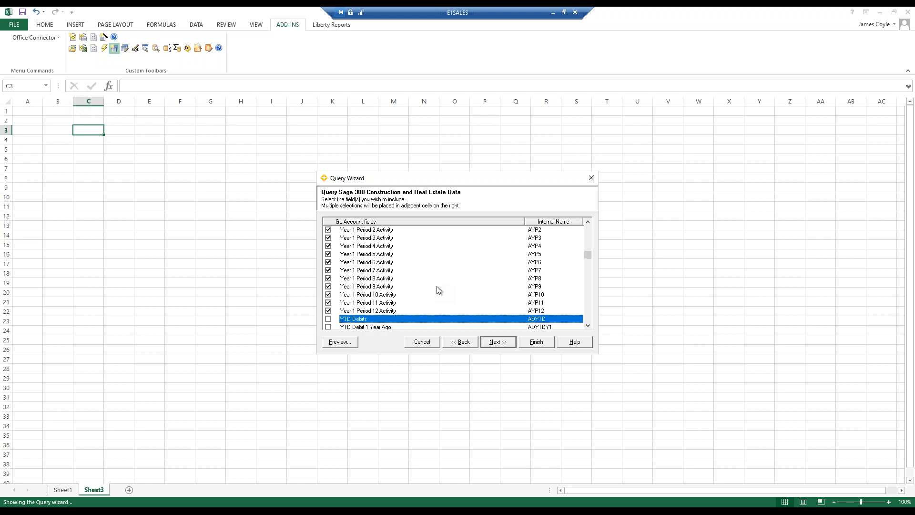
# - Include YTD Debits in the field selection and output the finished query to the worksheet at C3
pyautogui.press('space')
pyautogui.press('Down')
pyautogui.press('space')
pyautogui.press('Down')
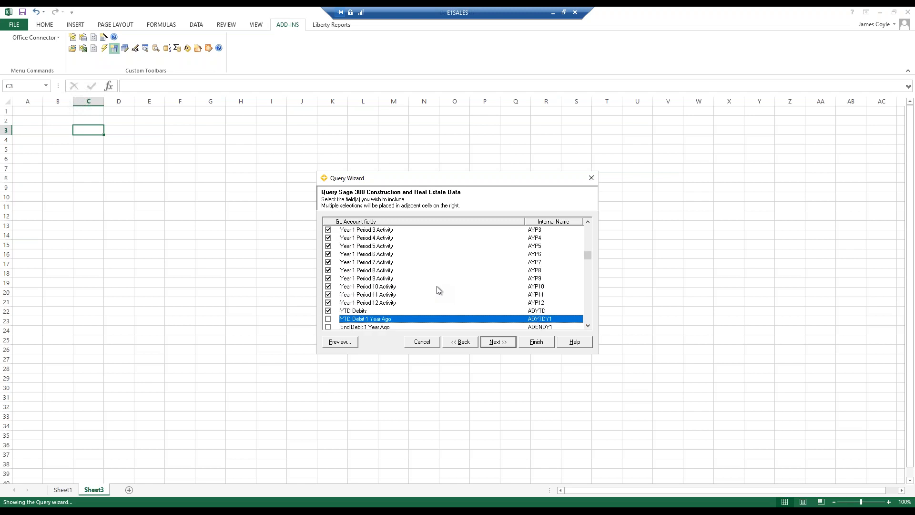
pyautogui.click(326, 310)
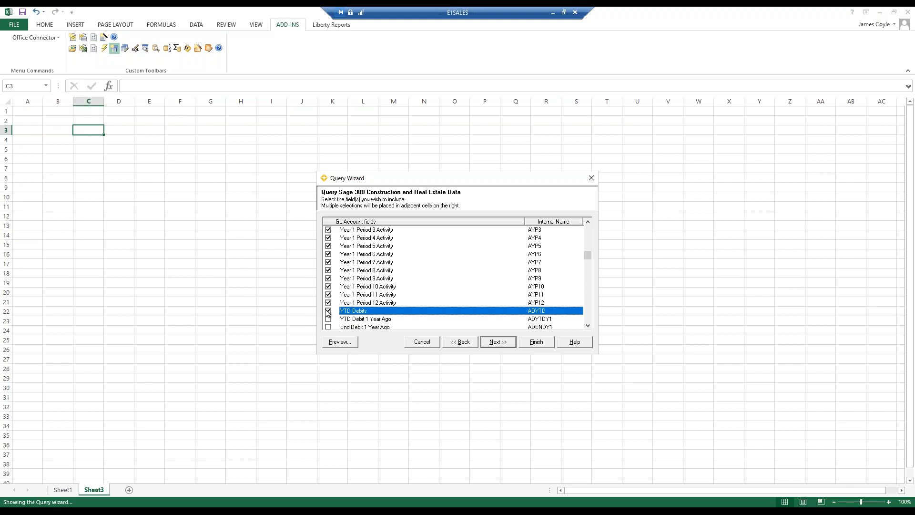
pyautogui.click(537, 341)
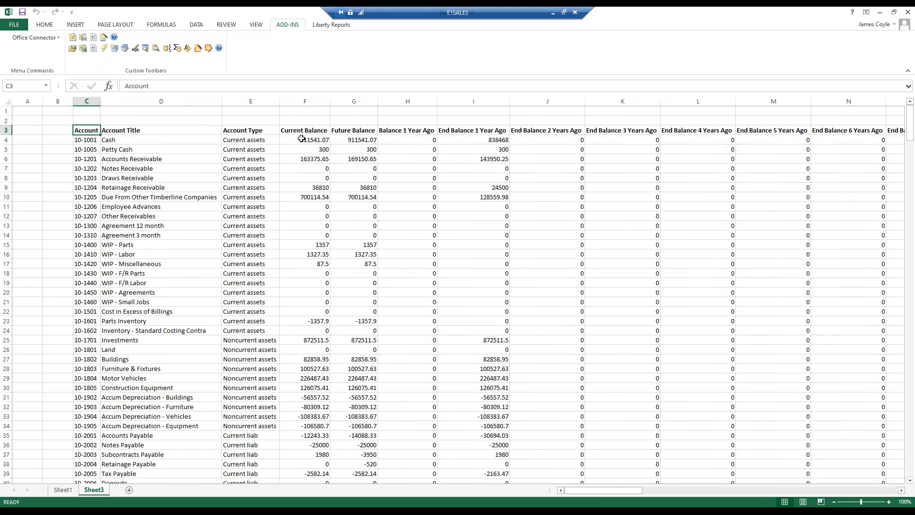
# - Switch from Excel to Sage 300 Construction and Real Estate and look at the Excel-Based Reporting - Office Connector entries
pyautogui.click(304, 139)
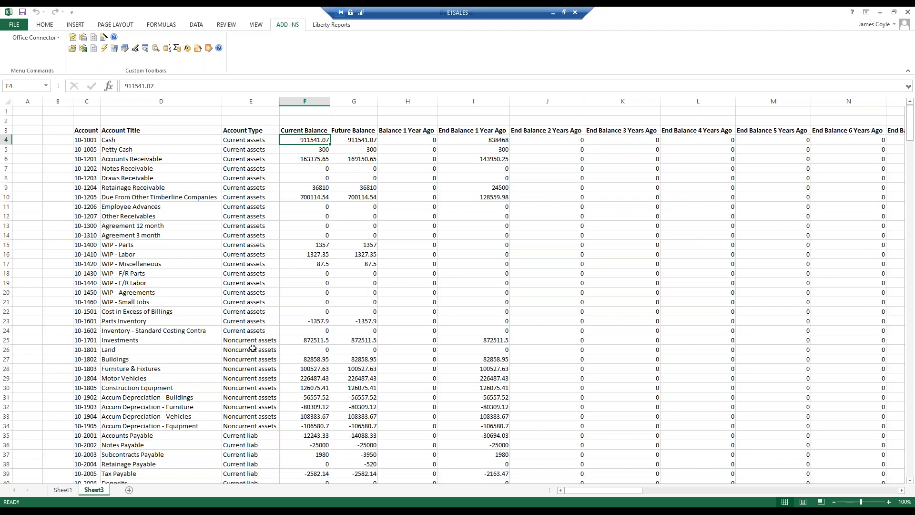
pyautogui.click(880, 12)
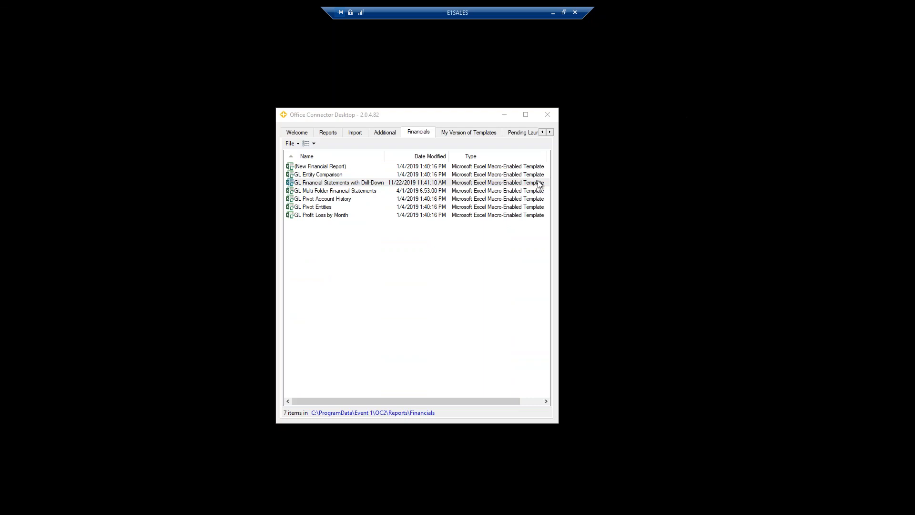
pyautogui.click(319, 176)
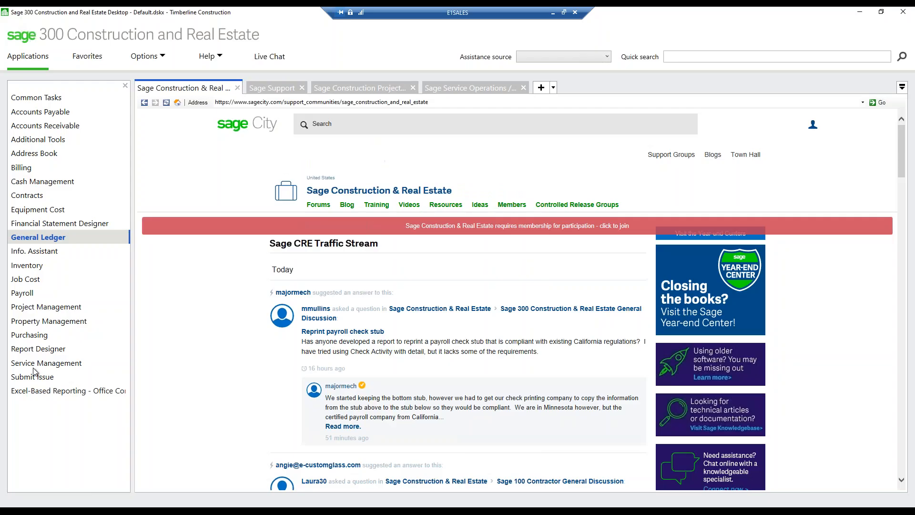
pyautogui.click(34, 392)
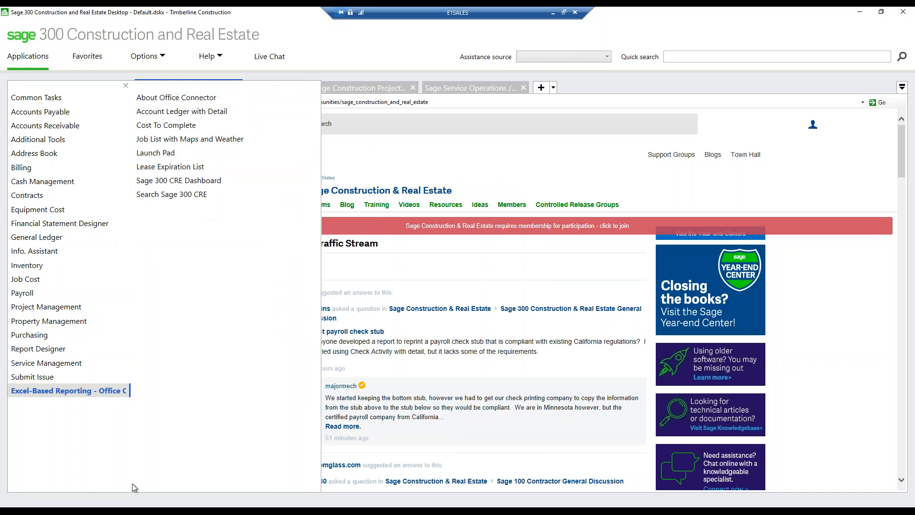
# - Check the source options for a new report in General Ledger's Reports Manager without creating one, and close General Ledger
pyautogui.click(149, 505)
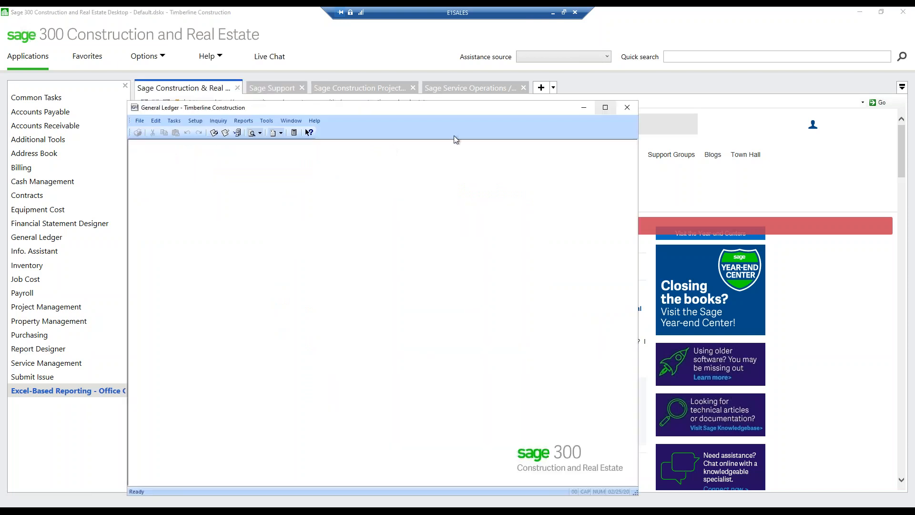
pyautogui.click(251, 125)
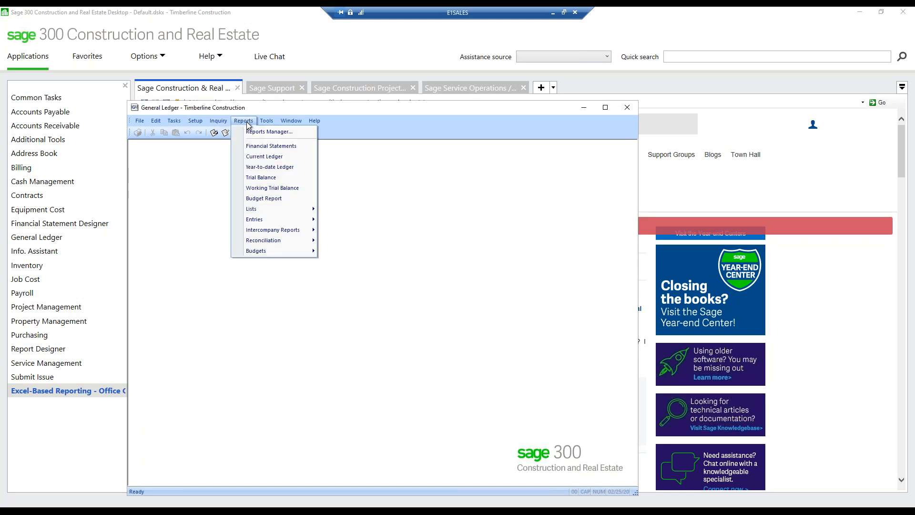
pyautogui.click(263, 134)
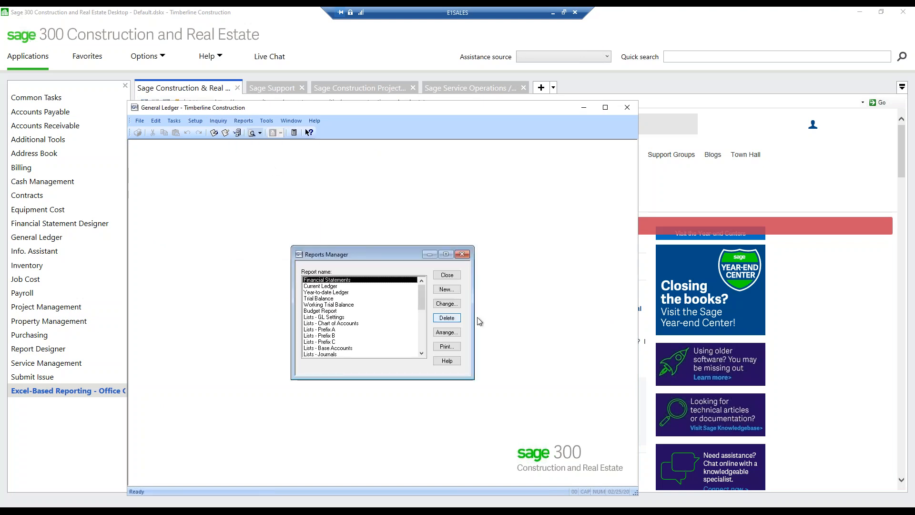
pyautogui.click(455, 291)
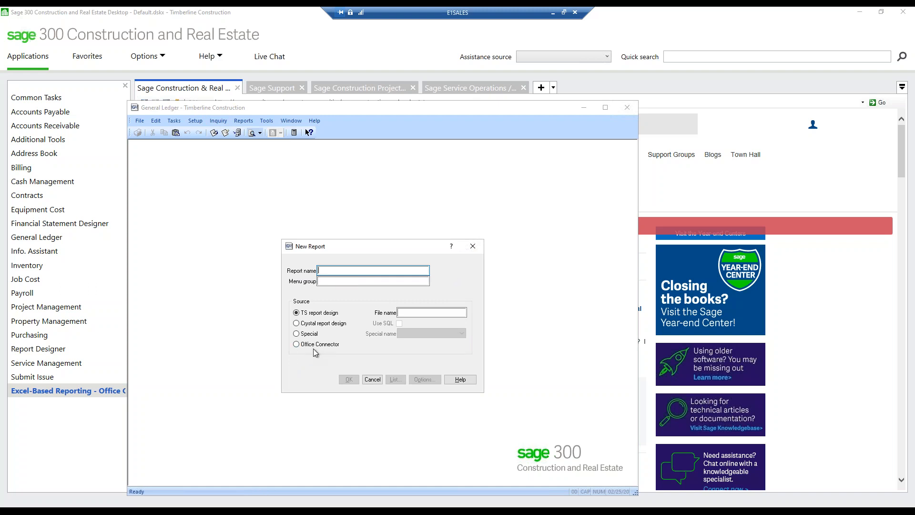
pyautogui.click(372, 379)
pyautogui.click(448, 275)
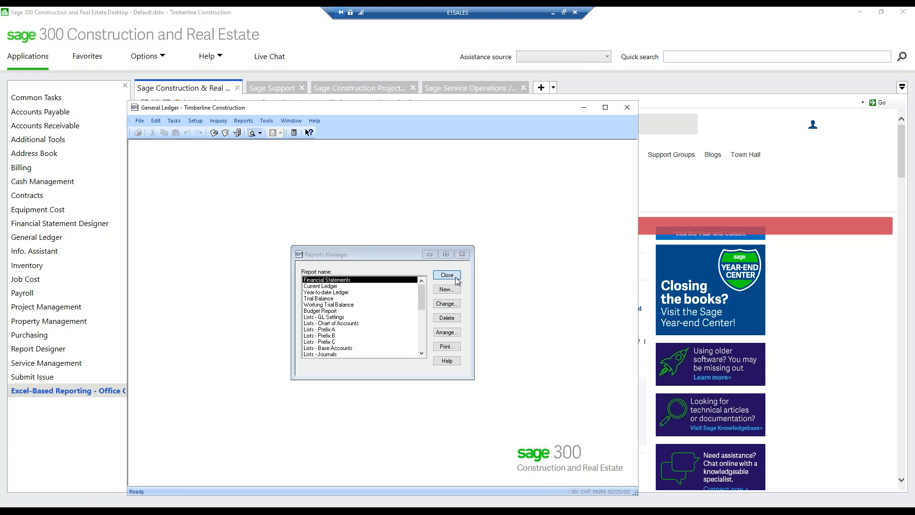
pyautogui.click(627, 108)
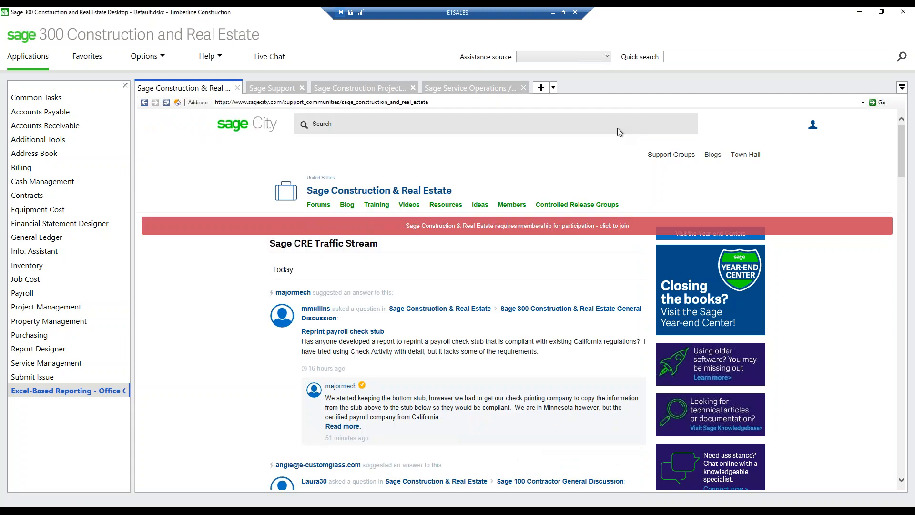
# - Open the GL Financial Statements with Drill-Down template from Office Connector Desktop, using Timberline Construction in C:\Data\Construction Sample Data
pyautogui.click(860, 12)
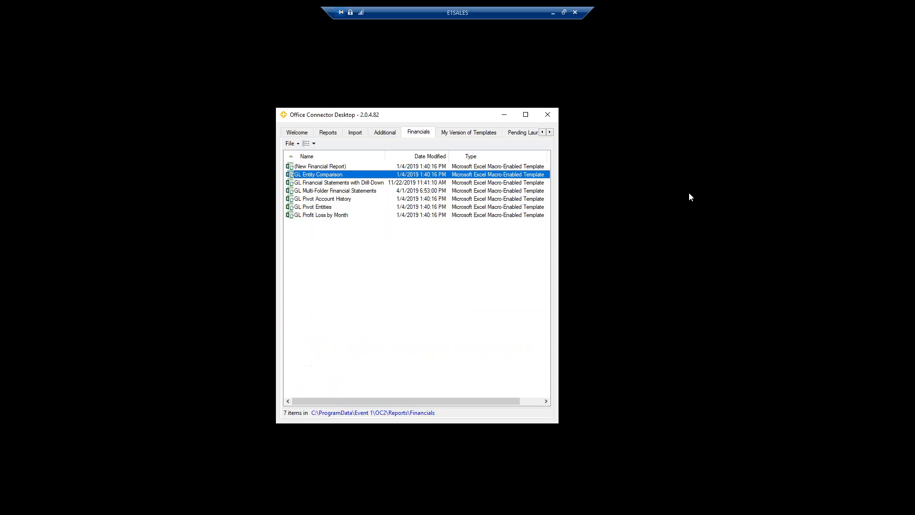
pyautogui.doubleClick(323, 184)
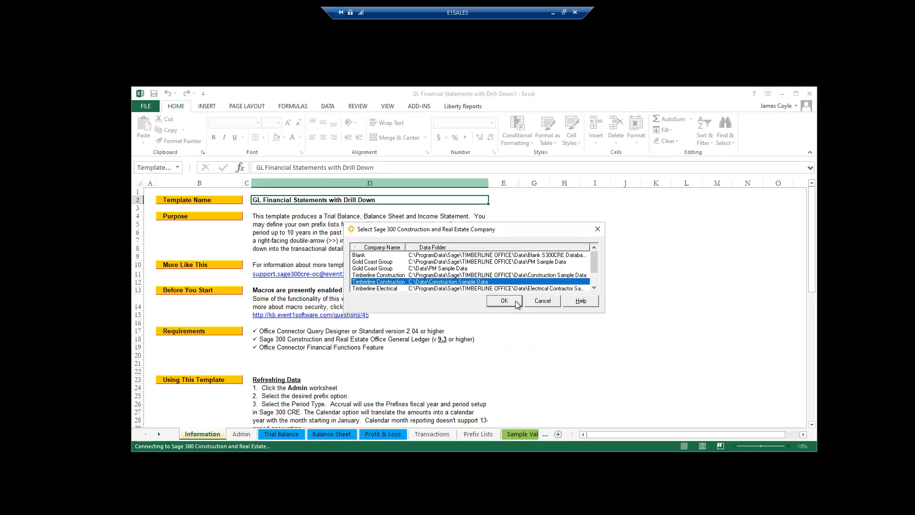
pyautogui.click(517, 303)
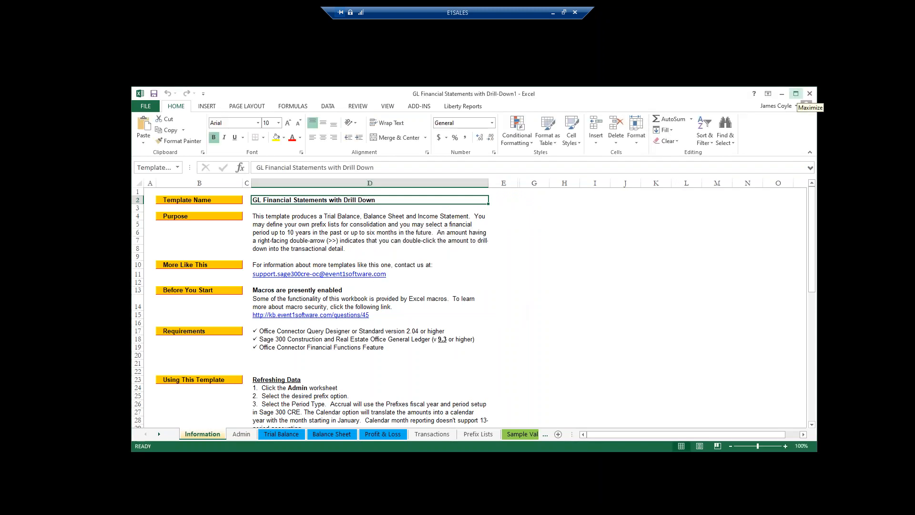
pyautogui.click(795, 94)
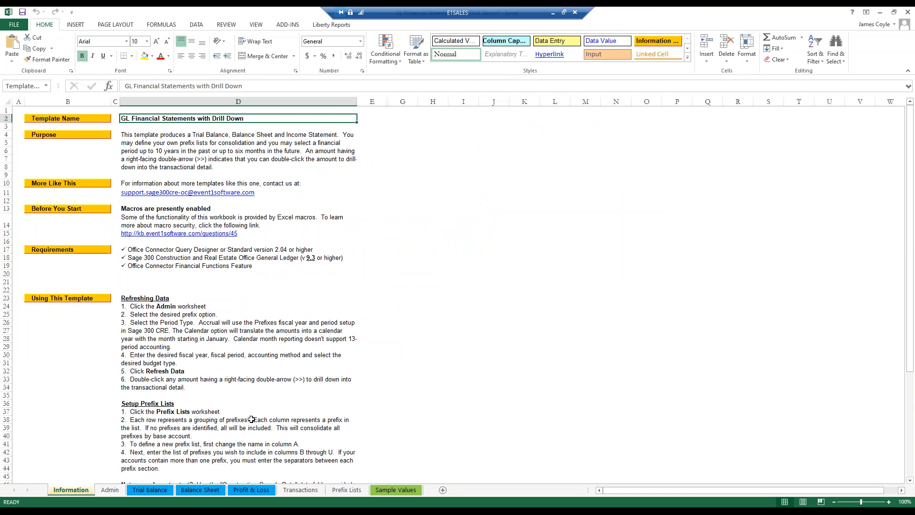
# - Look through the template's Trial Balance, Balance Sheet, Profit & Loss and Prefix Lists worksheets
pyautogui.click(157, 491)
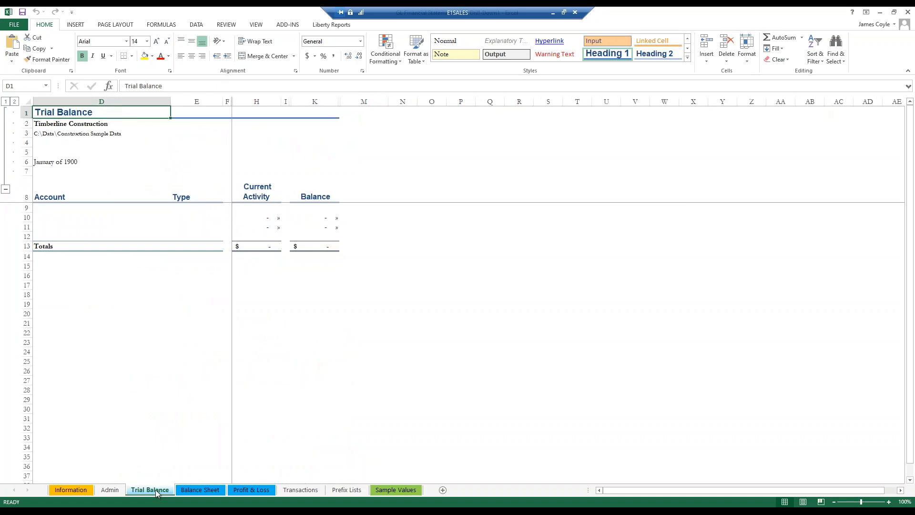
pyautogui.click(200, 491)
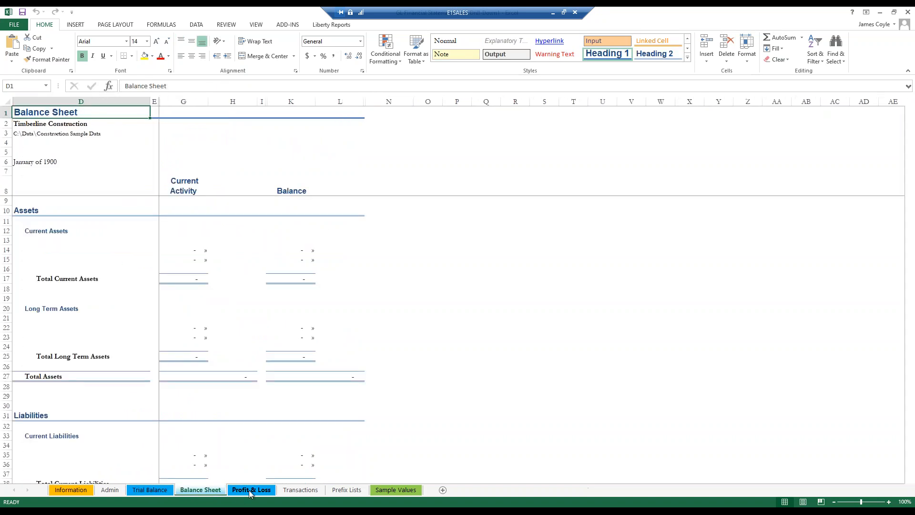
pyautogui.click(251, 491)
pyautogui.click(347, 491)
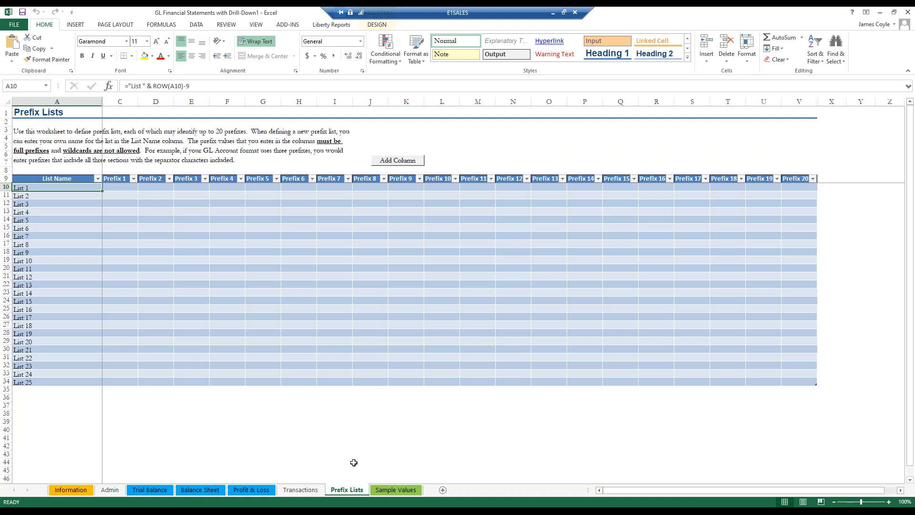
# - Set the Admin report parameters to fiscal year 2015 and the period for May, and refresh the financial statement data
pyautogui.click(110, 490)
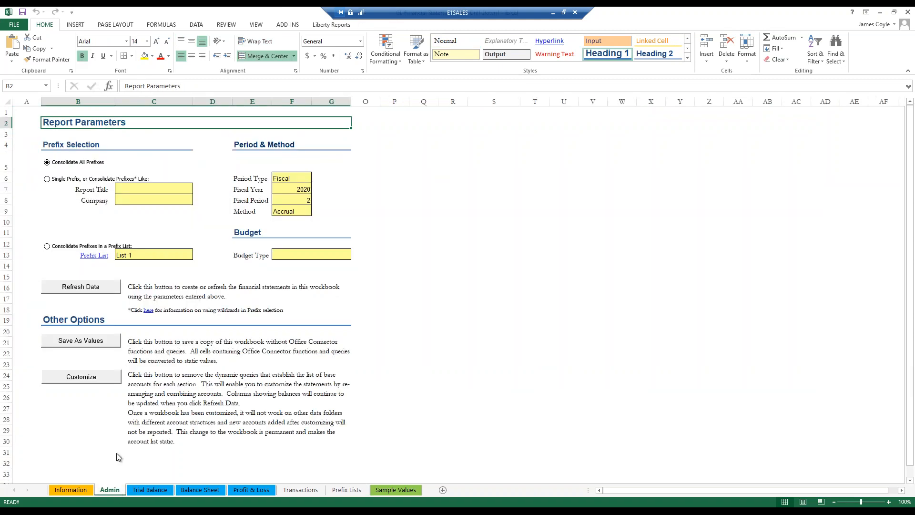
pyautogui.click(396, 491)
pyautogui.click(117, 283)
pyautogui.click(85, 289)
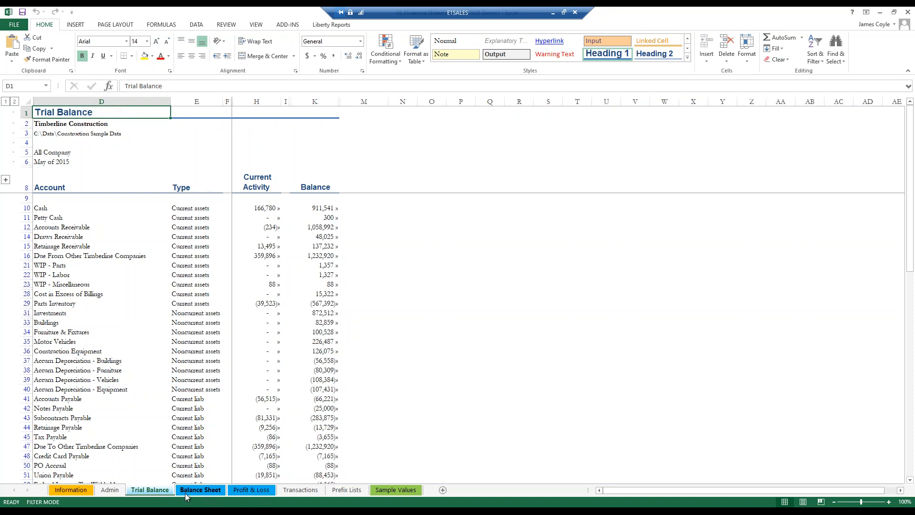
# - Review the refreshed Balance Sheet, Profit & Loss and Trial Balance, along with the Admin parameters and the Transactions worksheet
pyautogui.click(200, 490)
pyautogui.click(251, 490)
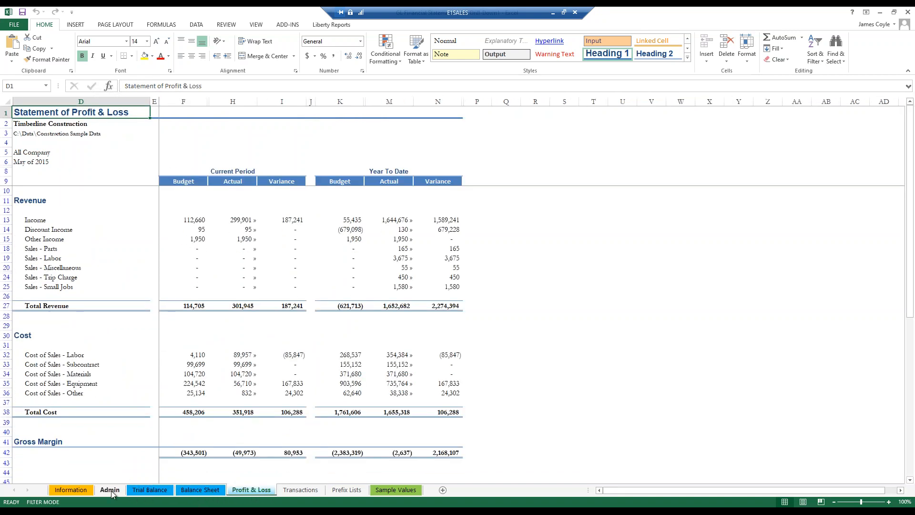
pyautogui.click(110, 490)
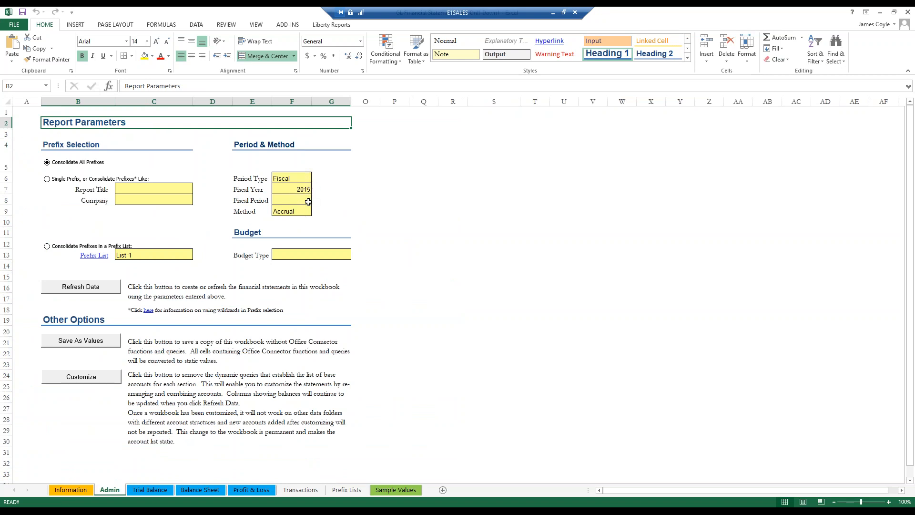
pyautogui.click(161, 491)
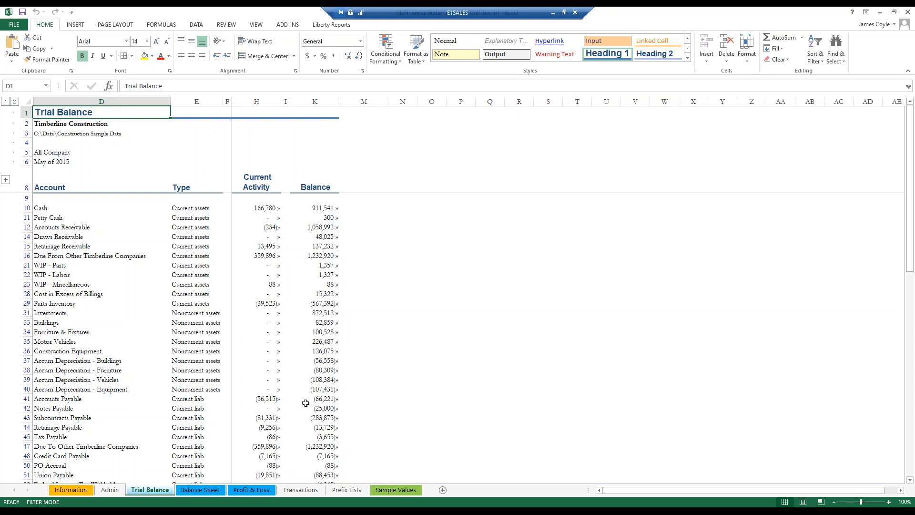
pyautogui.click(304, 490)
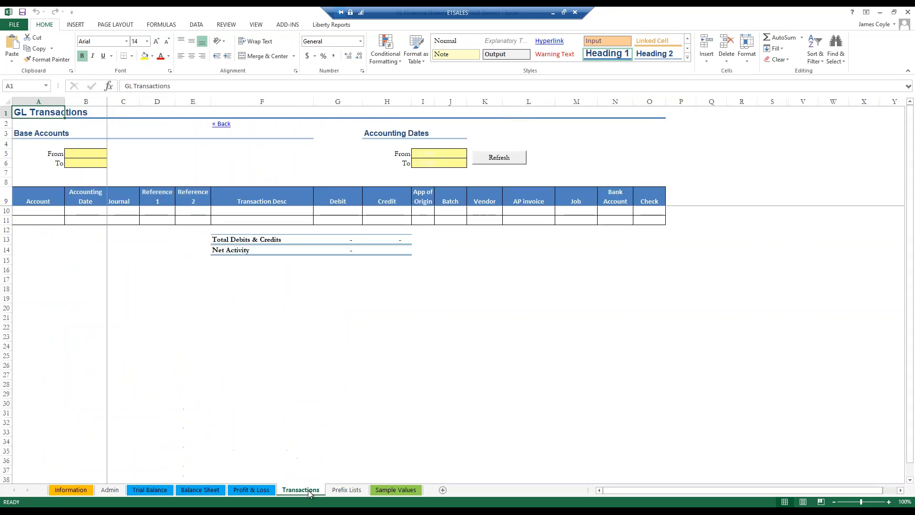
pyautogui.click(157, 490)
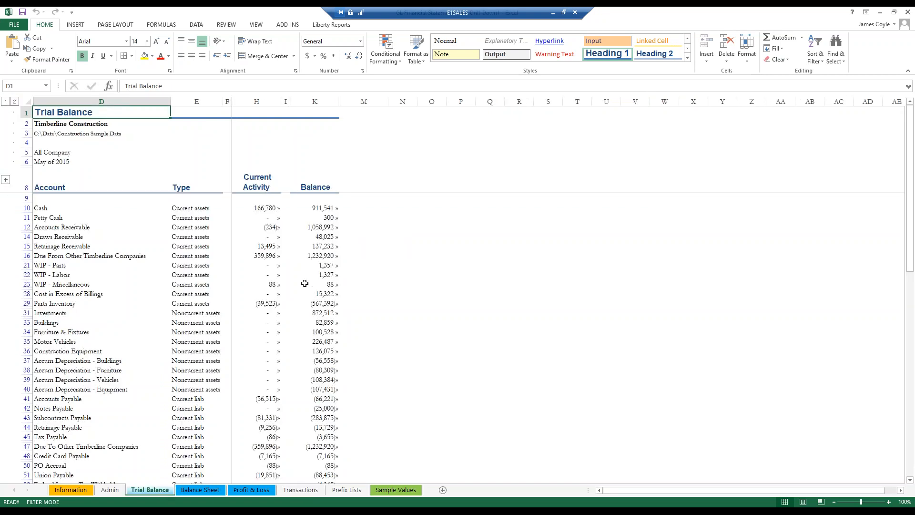
# - Drill down into Accounts Receivable's current activity on the Trial Balance, and close the drill-down workbook without saving
pyautogui.click(271, 228)
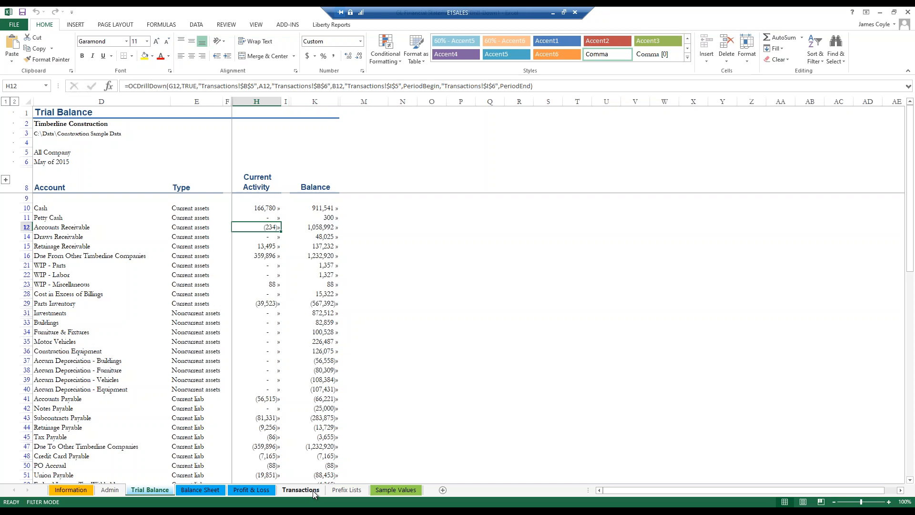
pyautogui.doubleClick(270, 228)
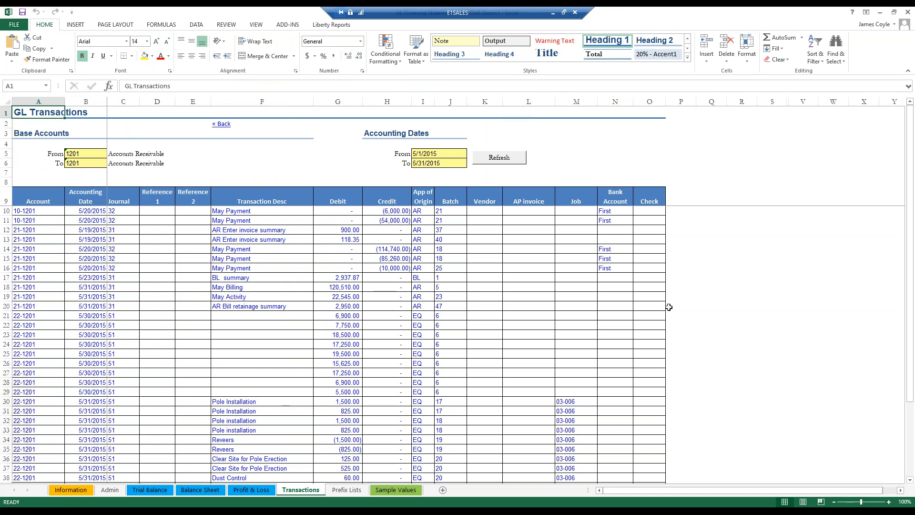
pyautogui.click(909, 14)
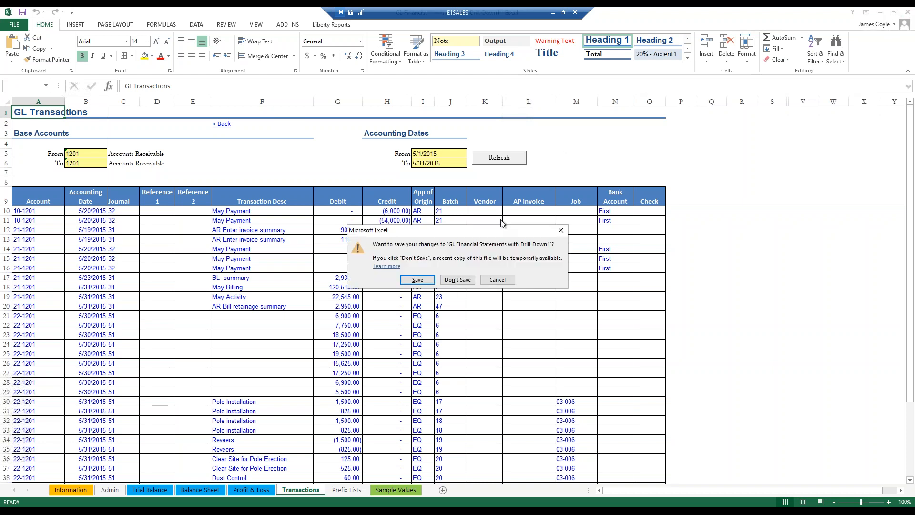
pyautogui.click(458, 280)
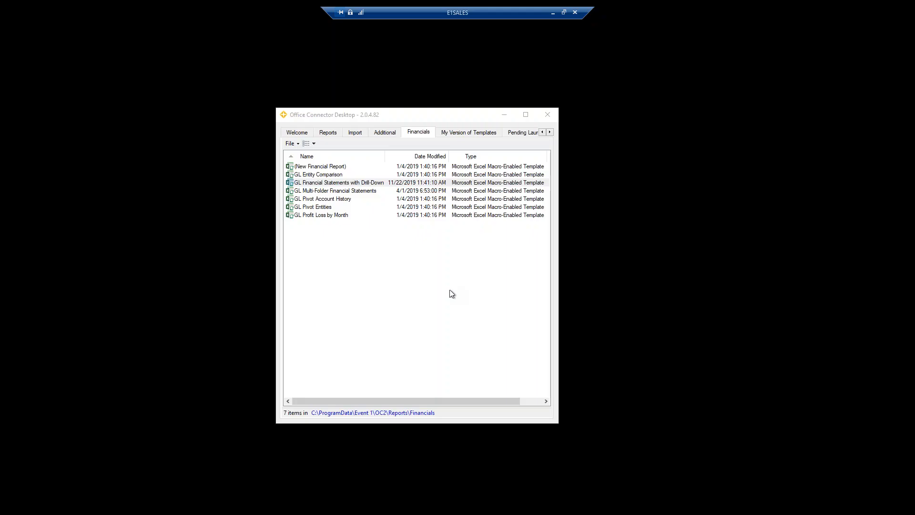
# - Look over the GL Entity Comparison, GL Multi-Folder Financial Statements and GL Profit Loss by Month templates in the Financials list
pyautogui.click(330, 177)
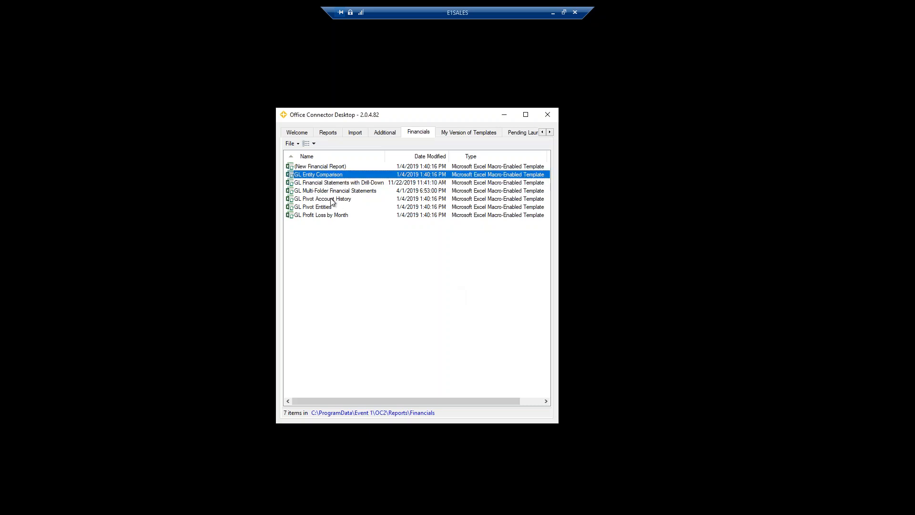
pyautogui.click(328, 192)
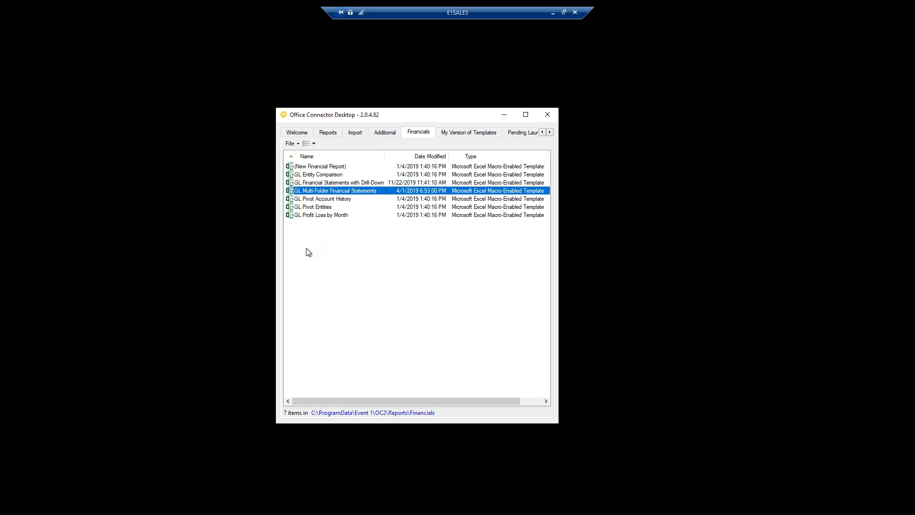
pyautogui.click(310, 216)
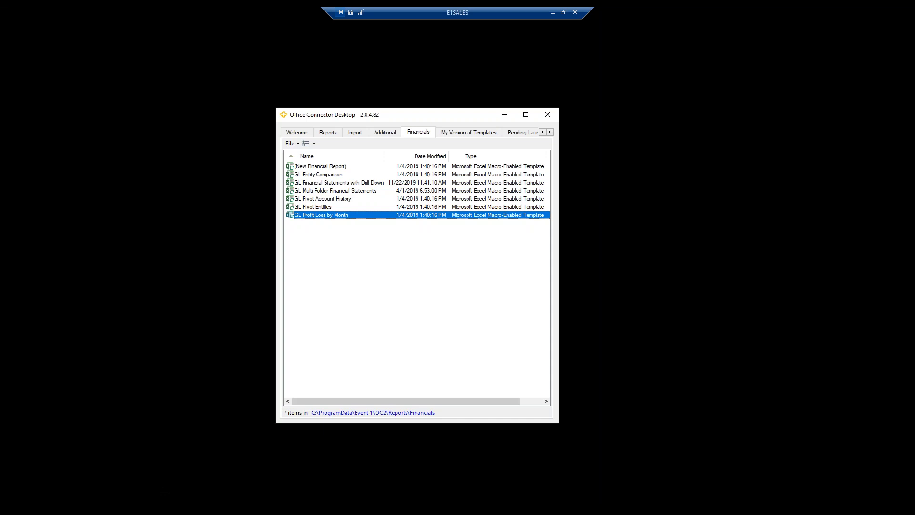
# - Switch to the Enhanced Financials Skeleton workbook and read through the TSGLAmount function's syntax and arguments in the Office Connector function selector
pyautogui.moveTo(95, 514)
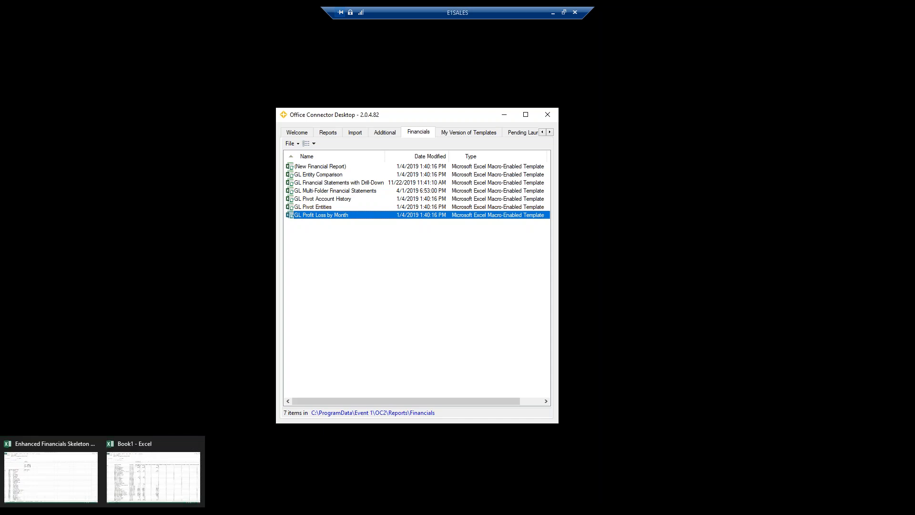
pyautogui.click(75, 494)
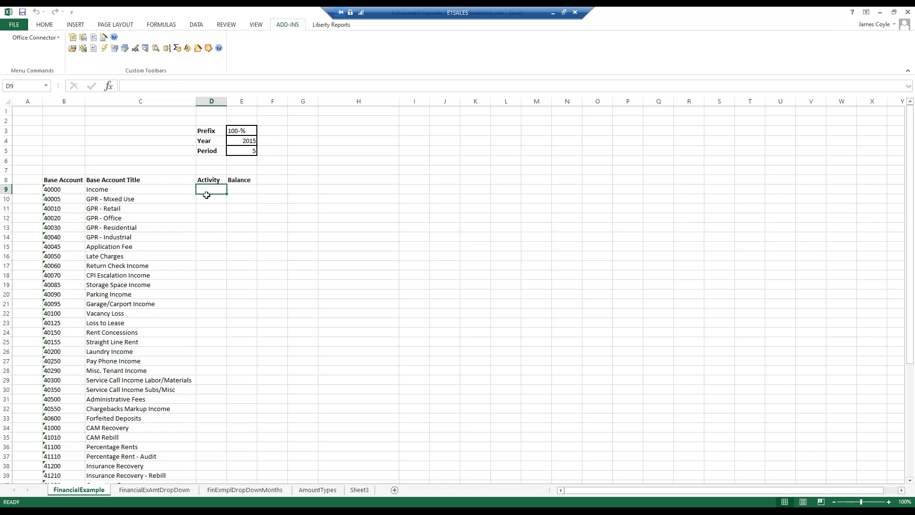
pyautogui.click(186, 51)
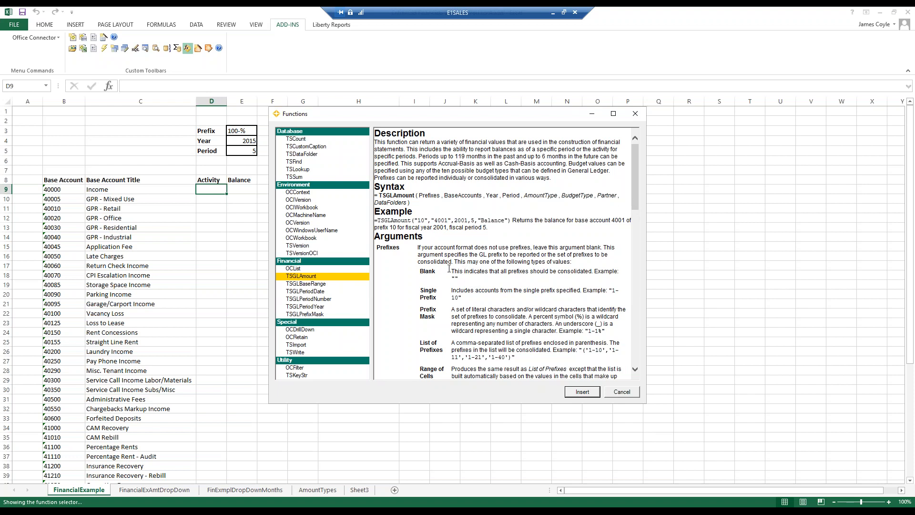
pyautogui.moveTo(636, 197); pyautogui.dragTo(639, 207)
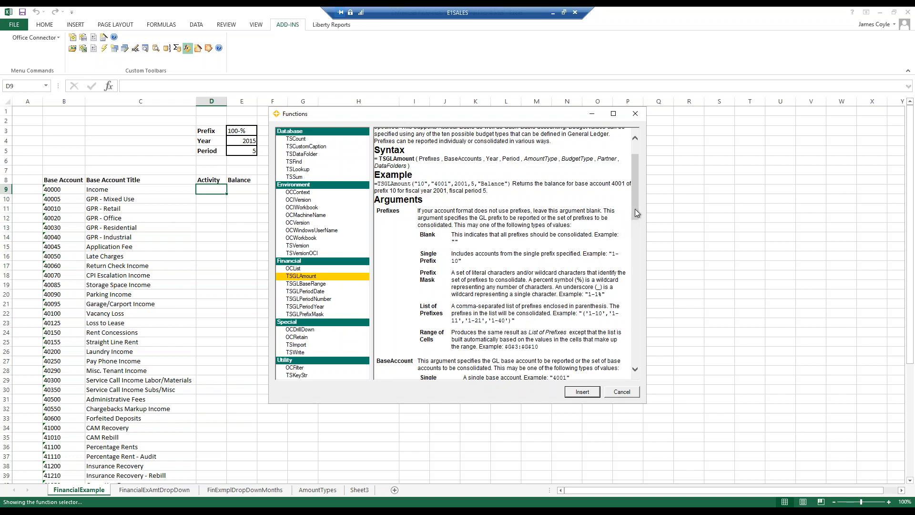
pyautogui.moveTo(636, 215); pyautogui.dragTo(640, 231)
pyautogui.scroll(-1, 644, 241)
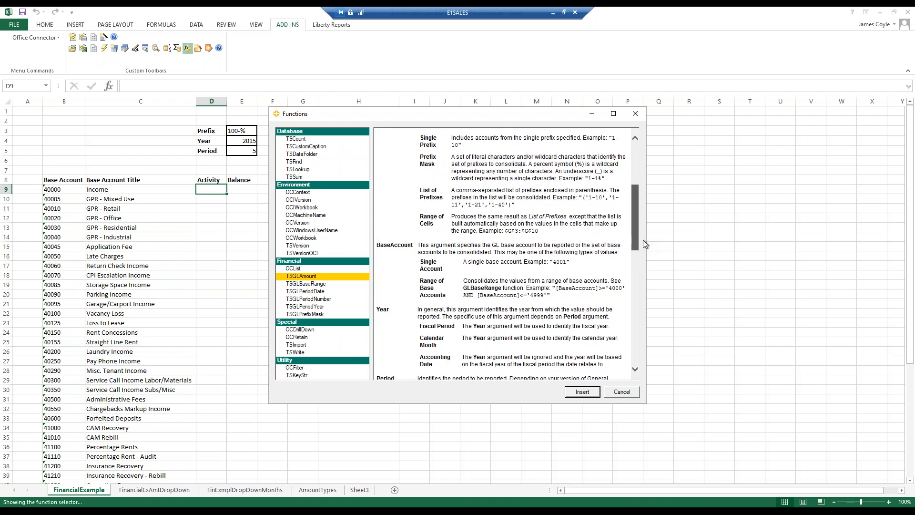
pyautogui.scroll(-4, 644, 241)
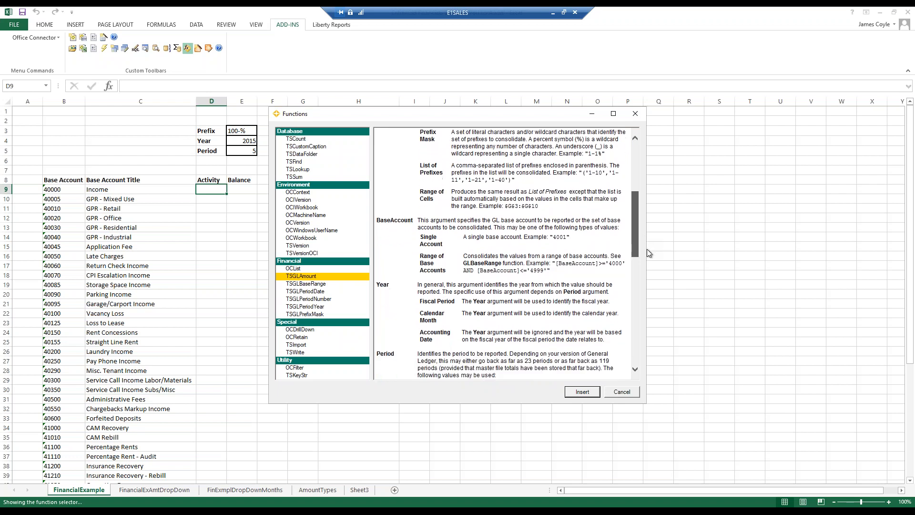
pyautogui.scroll(-1, 652, 259)
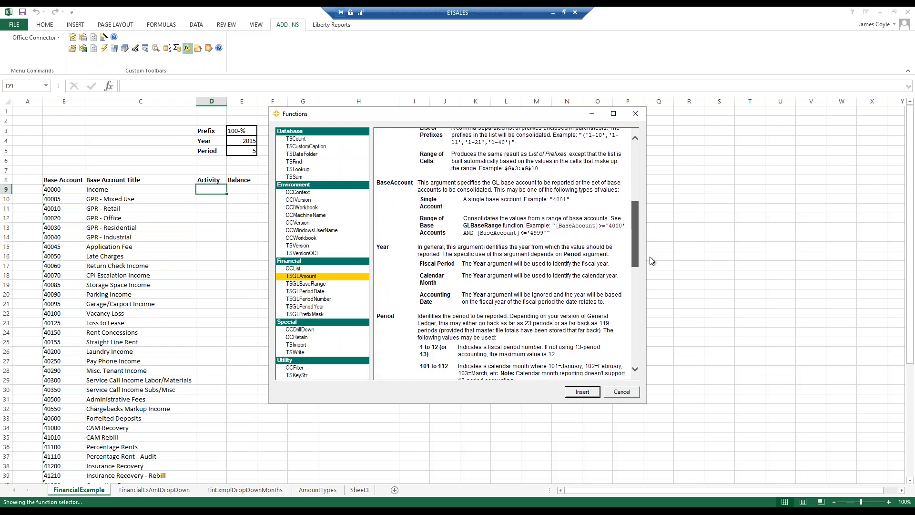
pyautogui.scroll(-5, 650, 260)
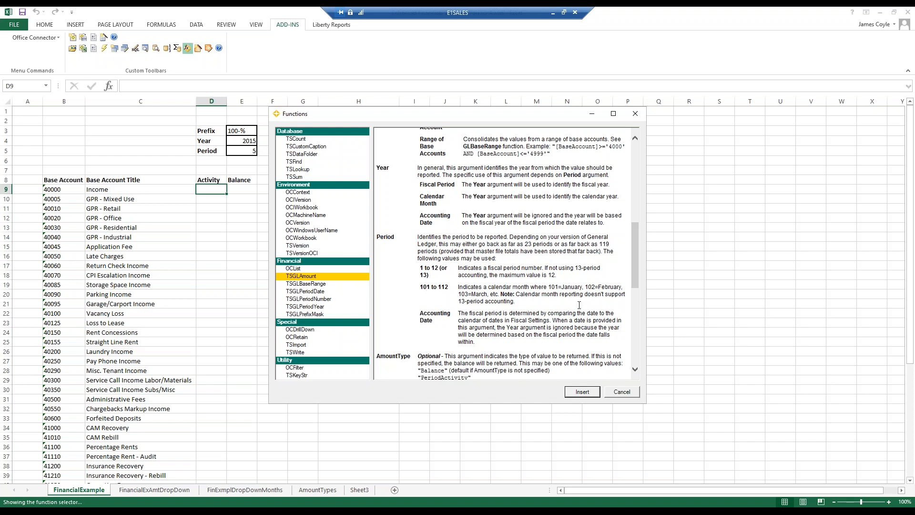
pyautogui.moveTo(634, 273); pyautogui.dragTo(639, 322)
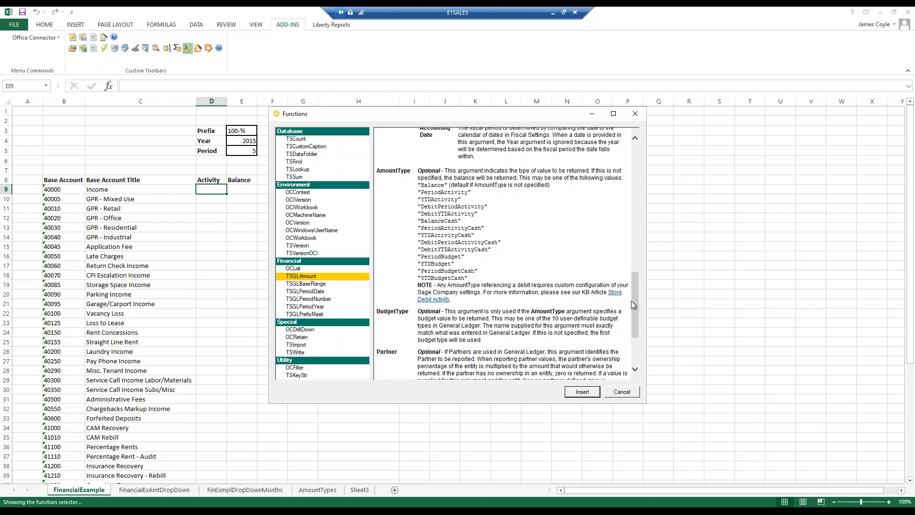
pyautogui.moveTo(637, 310); pyautogui.dragTo(637, 327)
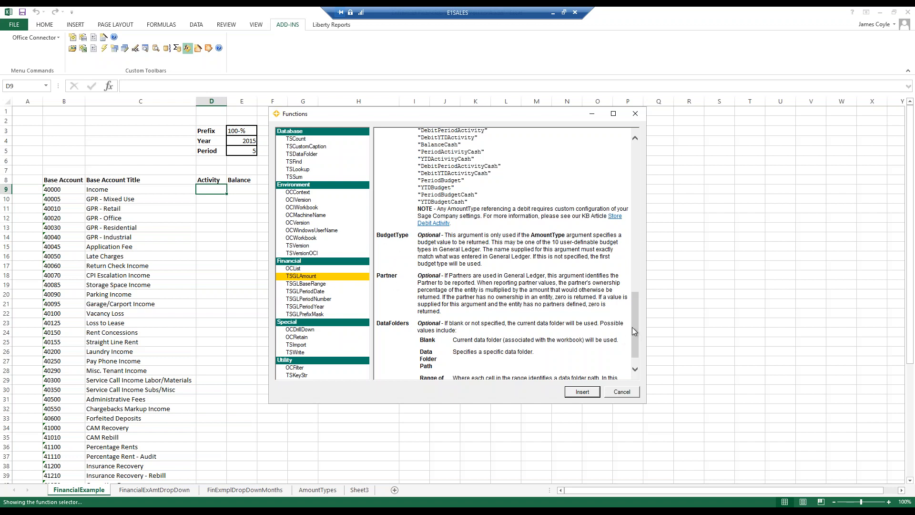
pyautogui.moveTo(635, 325); pyautogui.dragTo(639, 352)
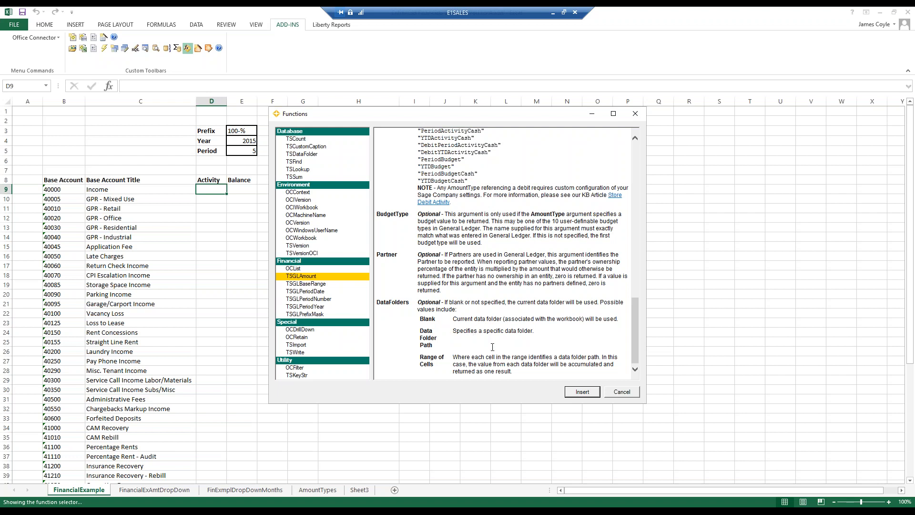
# - Insert TSGLAmount in the first Activity cell, D9, with the Prefix cell as Prefixes and $b9 as BaseAccount
pyautogui.click(582, 393)
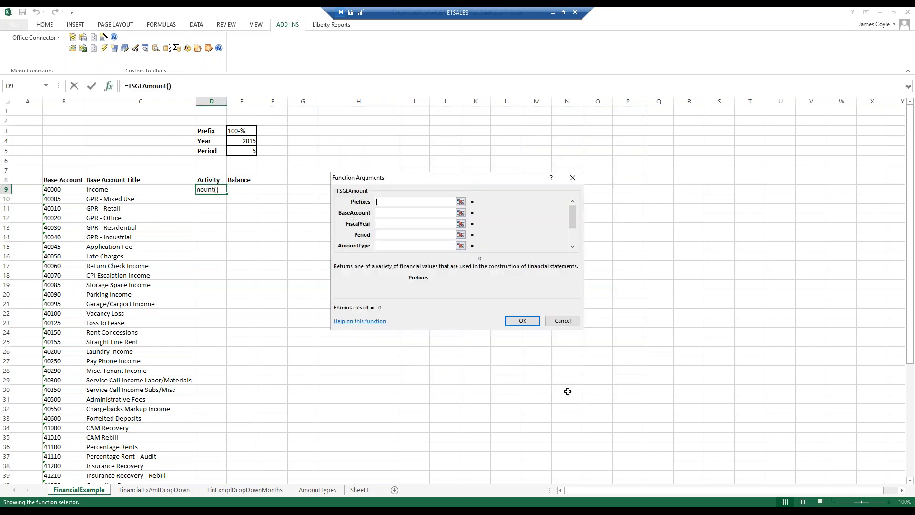
pyautogui.click(460, 202)
pyautogui.click(244, 131)
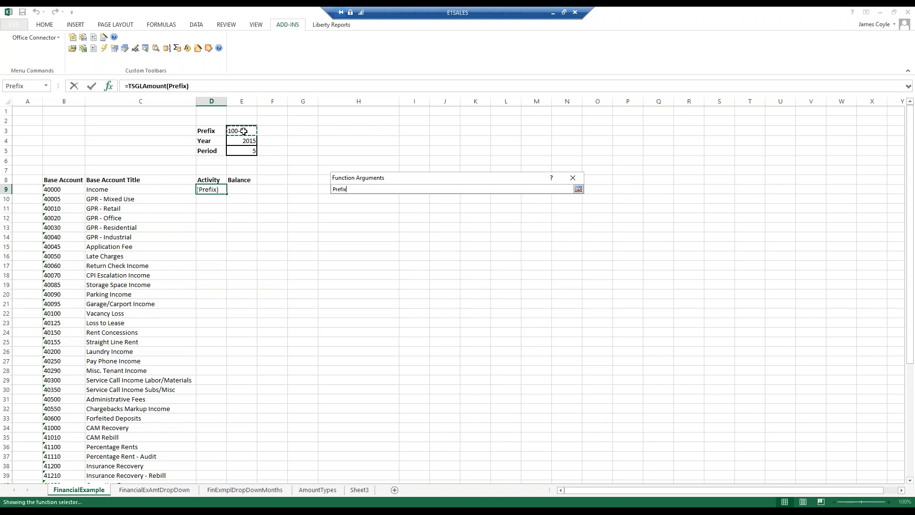
pyautogui.press('Return')
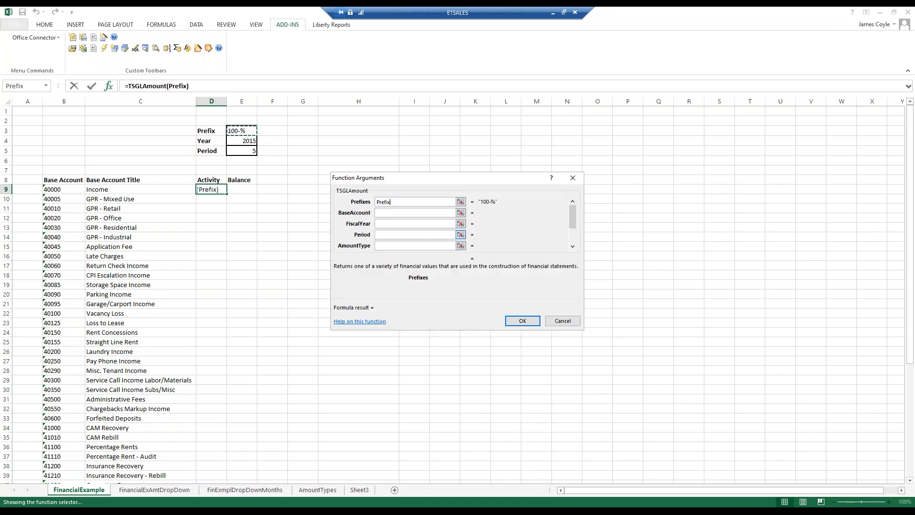
pyautogui.click(405, 214)
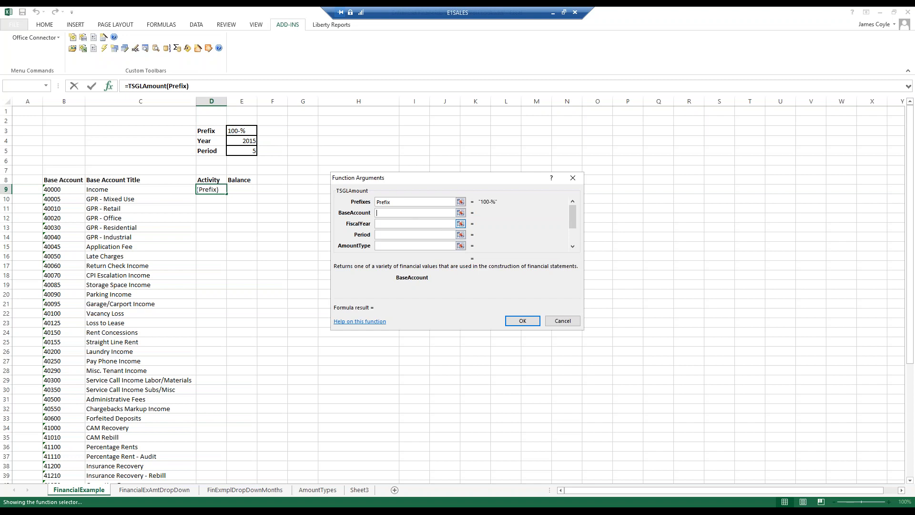
pyautogui.write('$b9')
# - Set the function's FiscalYear argument to the Year cell and its Period argument to the Period cell
pyautogui.click(396, 222)
pyautogui.click(461, 224)
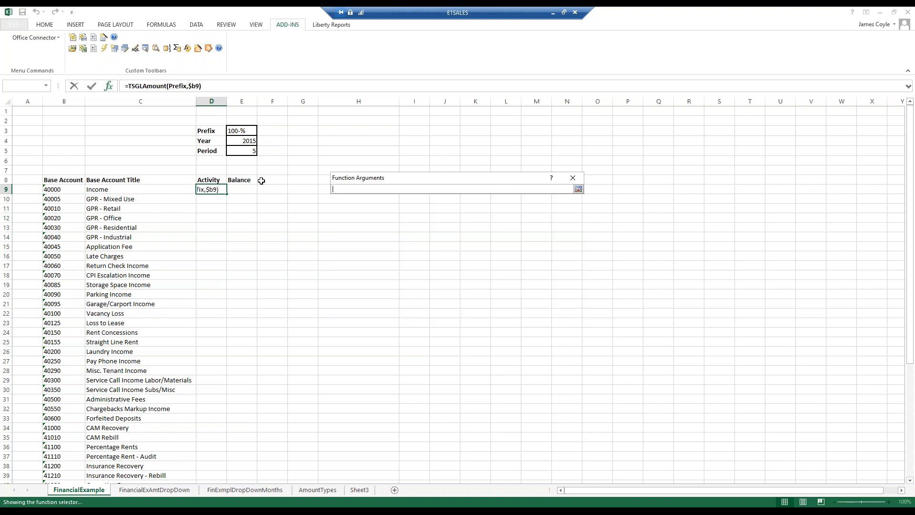
pyautogui.click(240, 141)
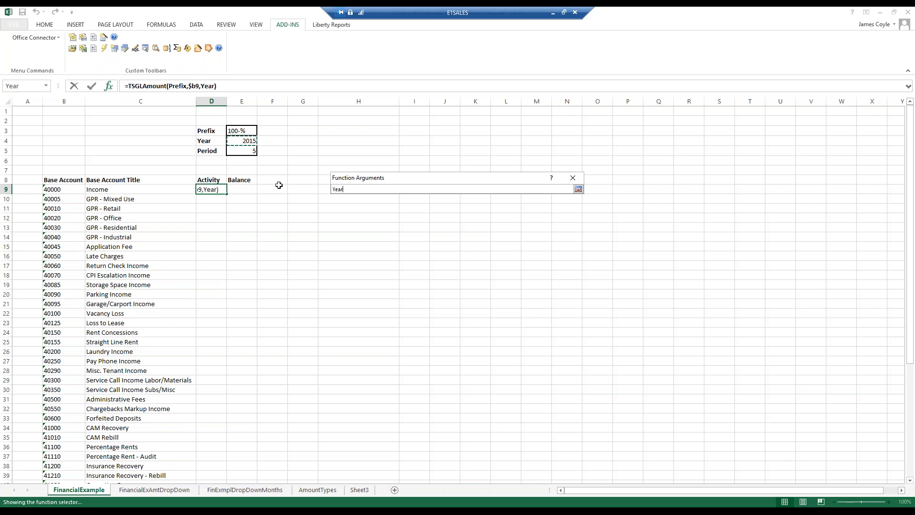
pyautogui.press('Return')
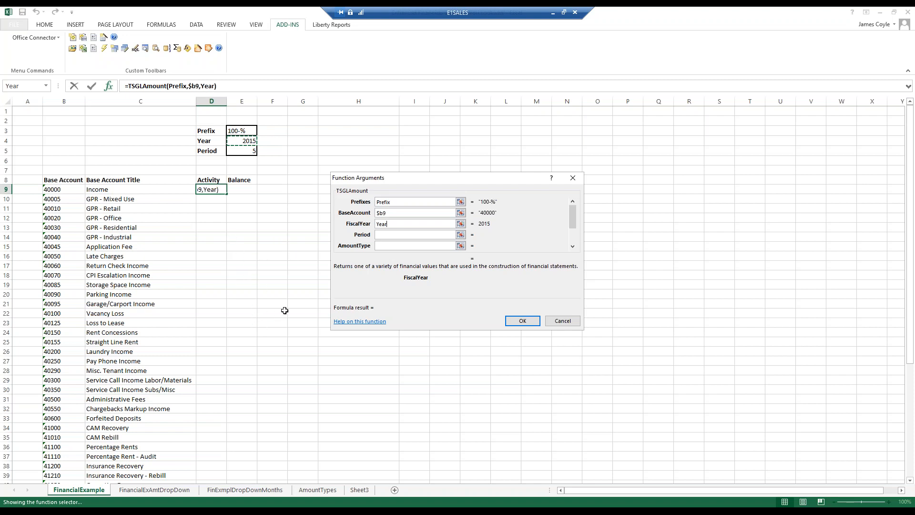
pyautogui.click(388, 234)
pyautogui.click(460, 234)
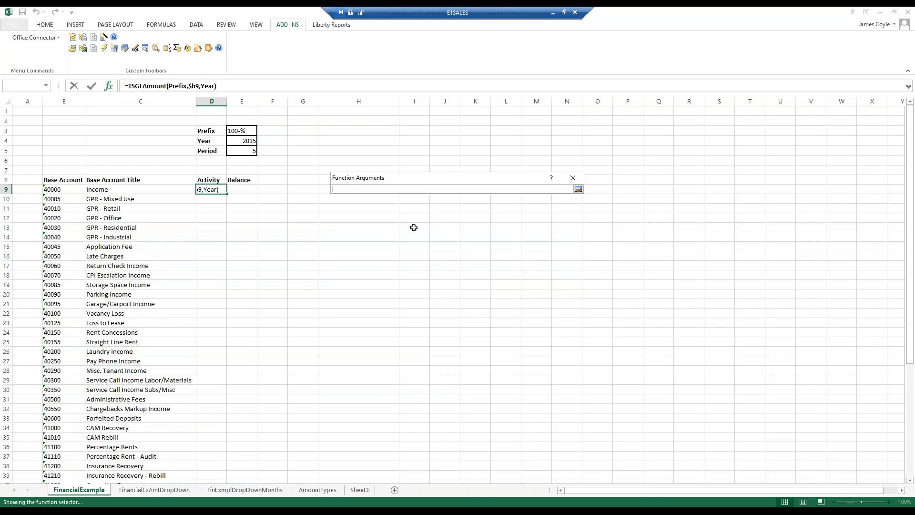
pyautogui.click(244, 152)
pyautogui.press('Return')
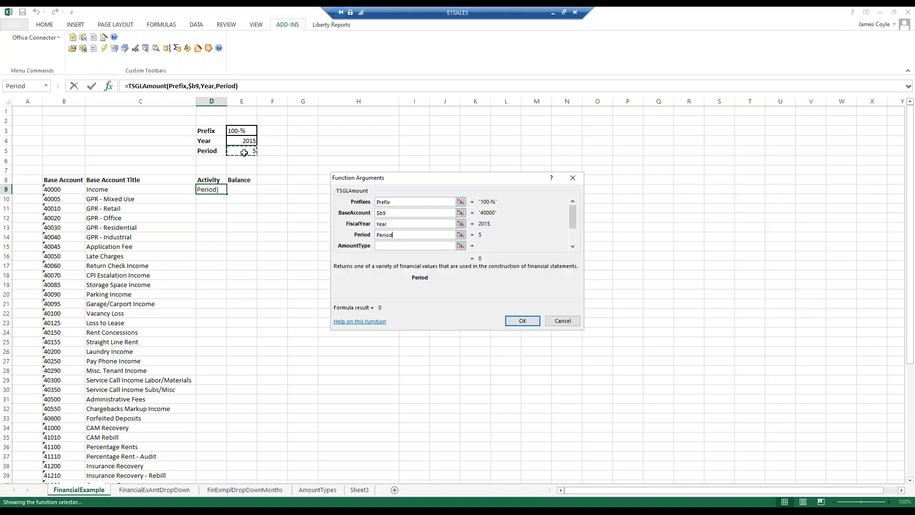
# - Set AmountType to "PeriodActivity", complete the formula, and fill it down the Activity column for all base accounts
pyautogui.click(414, 245)
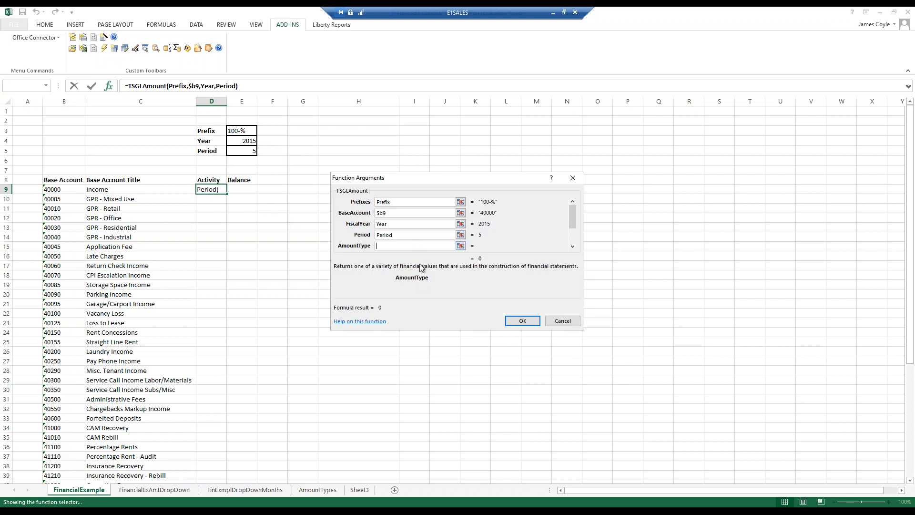
pyautogui.write('PeriodActivity')
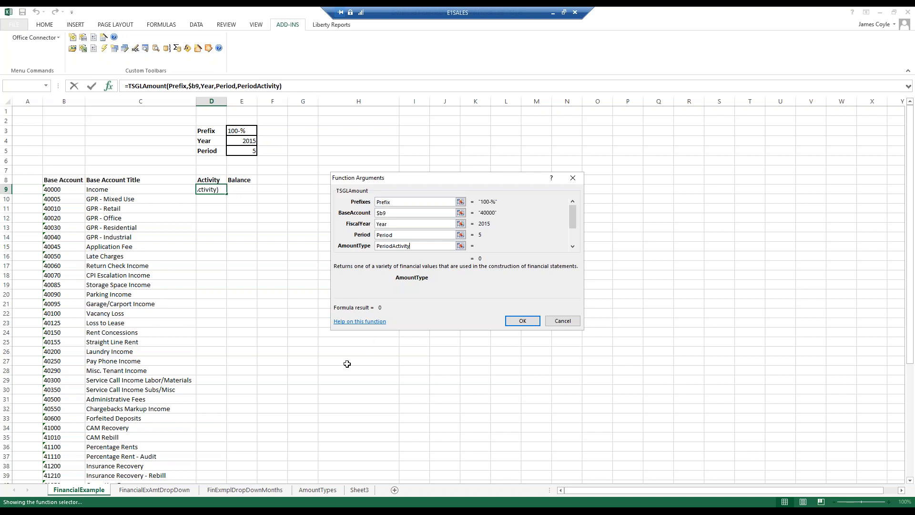
pyautogui.click(530, 322)
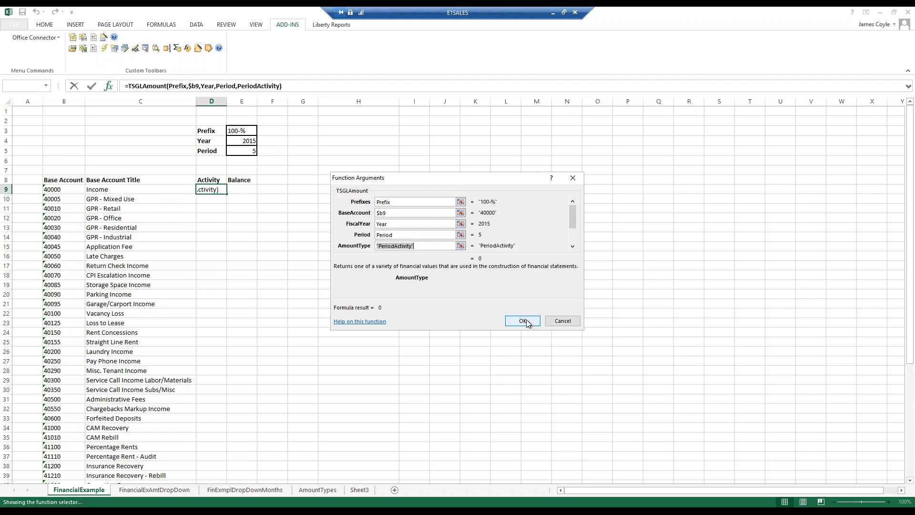
pyautogui.doubleClick(227, 194)
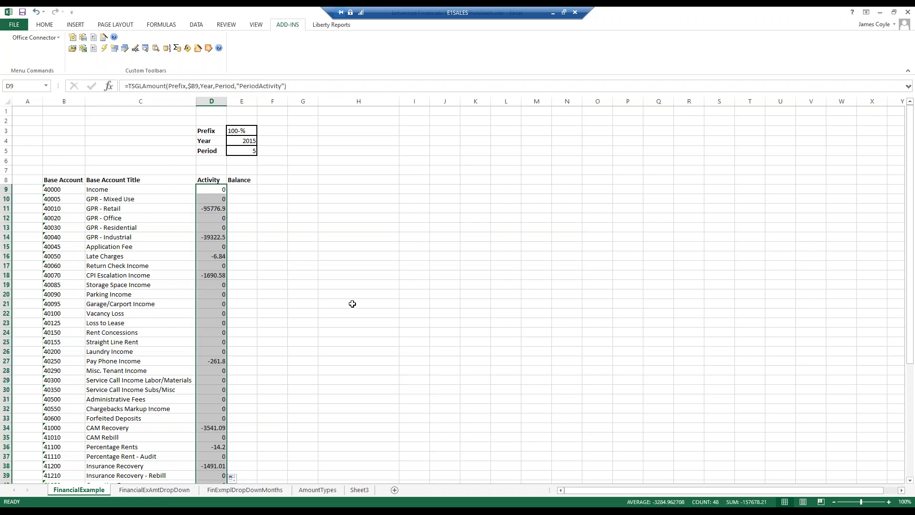
# - Test the Activity formulas by setting the report's Period to 4 and restoring it to 5
pyautogui.click(249, 154)
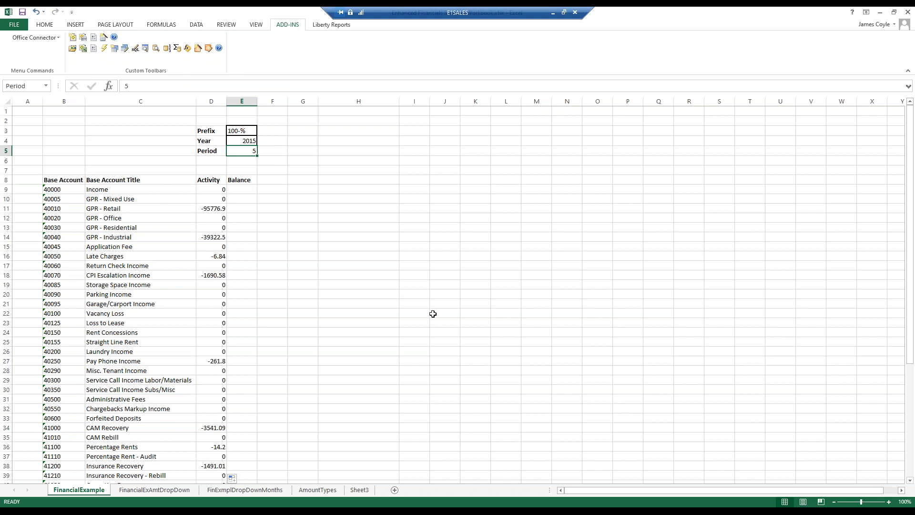
pyautogui.write('4')
pyautogui.press('Return')
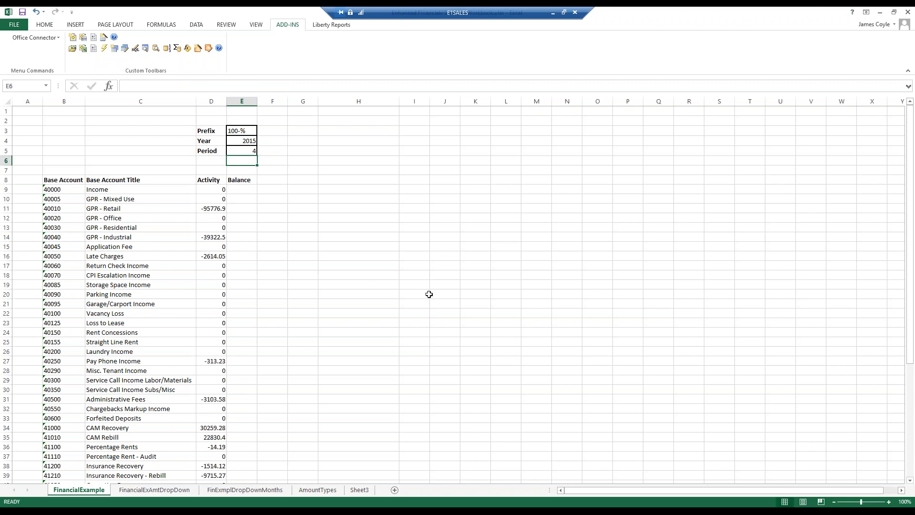
pyautogui.click(253, 153)
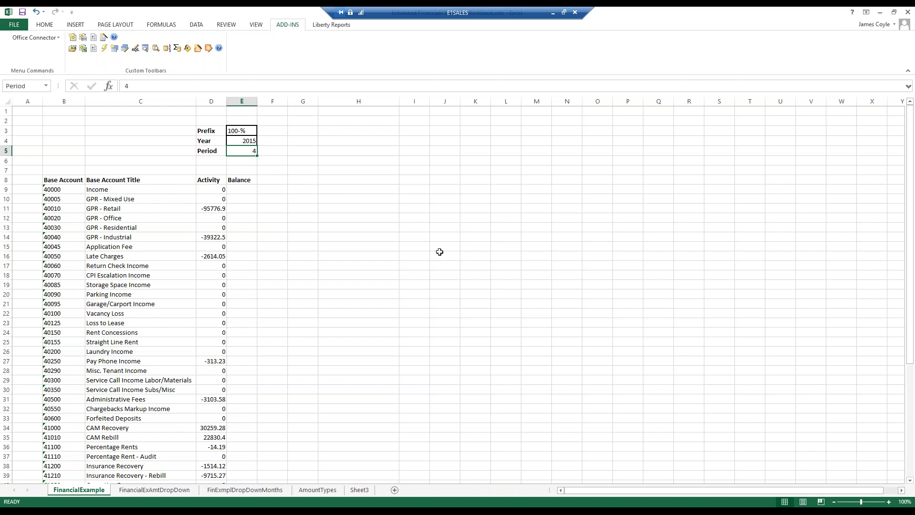
pyautogui.write('5')
pyautogui.press('Return')
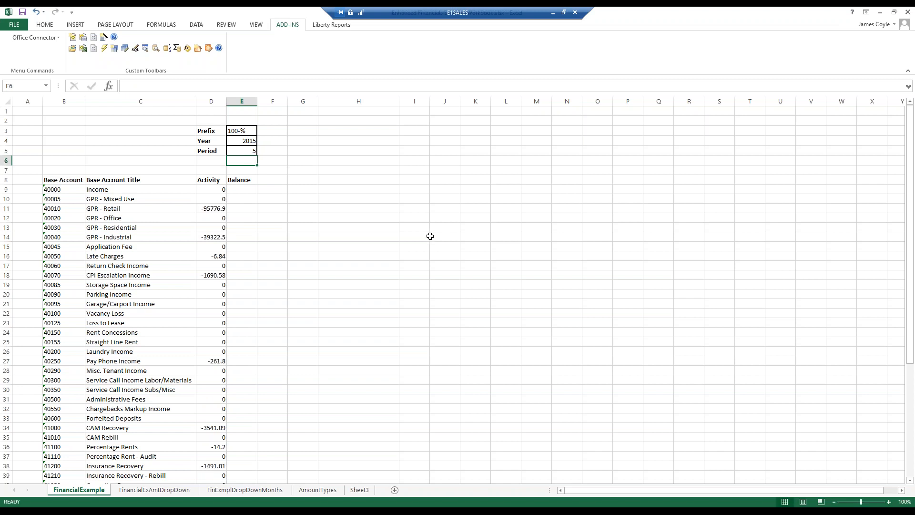
# - Copy the TSGLAmount formula from the first Activity cell, D9, into the first Balance cell, E9
pyautogui.click(212, 189)
pyautogui.moveTo(227, 194); pyautogui.dragTo(245, 193)
pyautogui.click(245, 193)
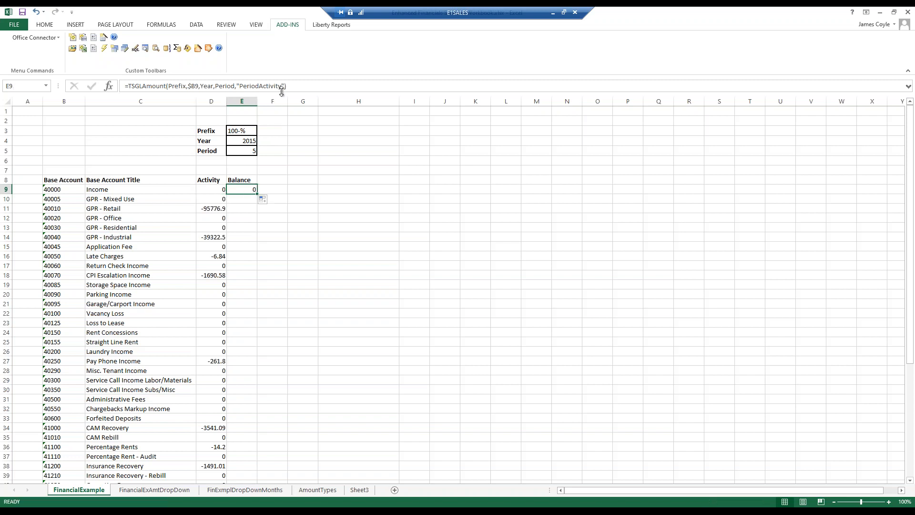
# - Change the AmountType argument in E9 to "Balance" and fill the formula down the Balance column for all base accounts
pyautogui.click(282, 88)
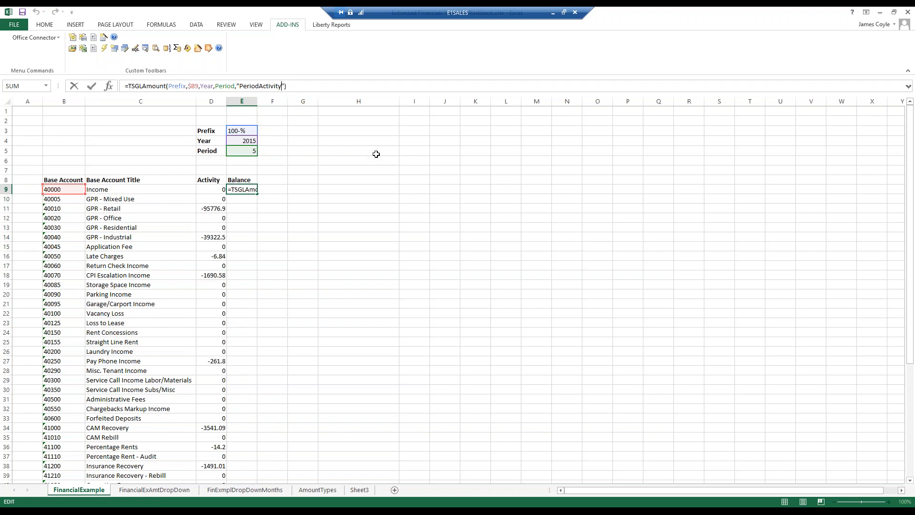
pyautogui.press('BackSpace')
pyautogui.press('BackSpace')
pyautogui.press('BackSpace')
pyautogui.press('BackSpace')
pyautogui.press('BackSpace')
pyautogui.press('BackSpace')
pyautogui.press('BackSpace')
pyautogui.press('BackSpace')
pyautogui.press('BackSpace')
pyautogui.press('BackSpace')
pyautogui.press('BackSpace')
pyautogui.press('BackSpace')
pyautogui.press('BackSpace')
pyautogui.press('BackSpace')
pyautogui.write('Balance')
pyautogui.press('Return')
pyautogui.click(254, 191)
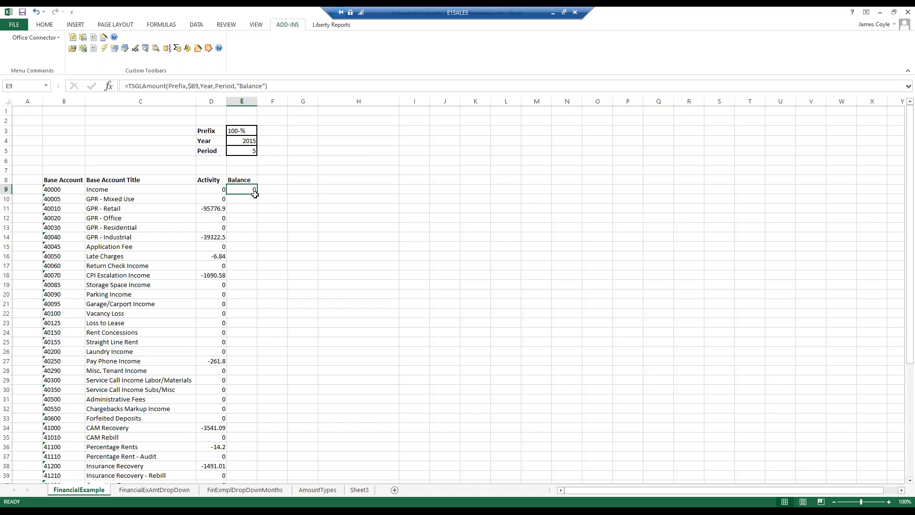
pyautogui.doubleClick(257, 194)
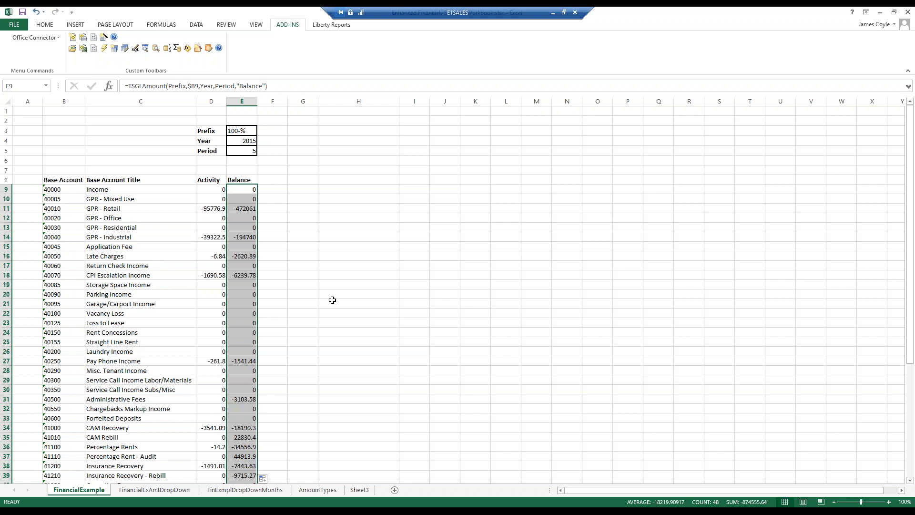
# - Review the available amount types on the AmountTypes sheet, including Balance, PeriodActivity and YTDActivity
pyautogui.click(330, 491)
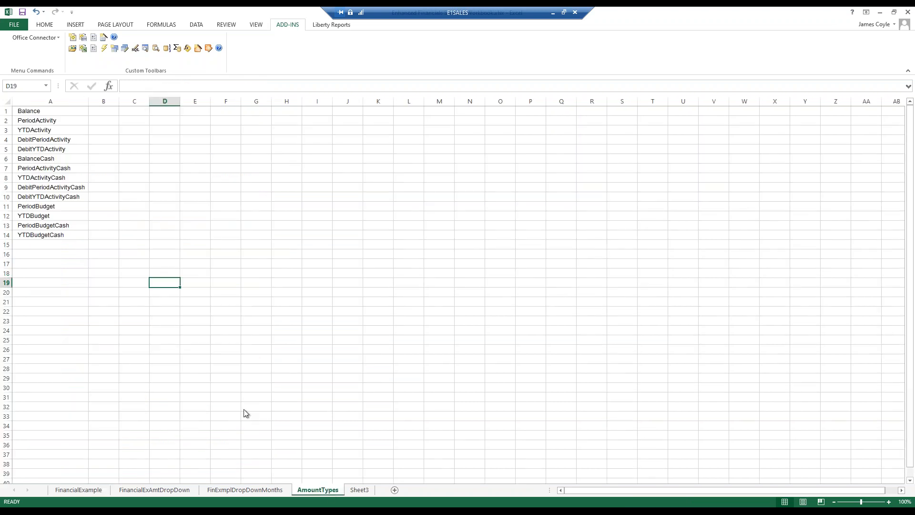
pyautogui.click(36, 112)
pyautogui.click(36, 121)
pyautogui.click(35, 130)
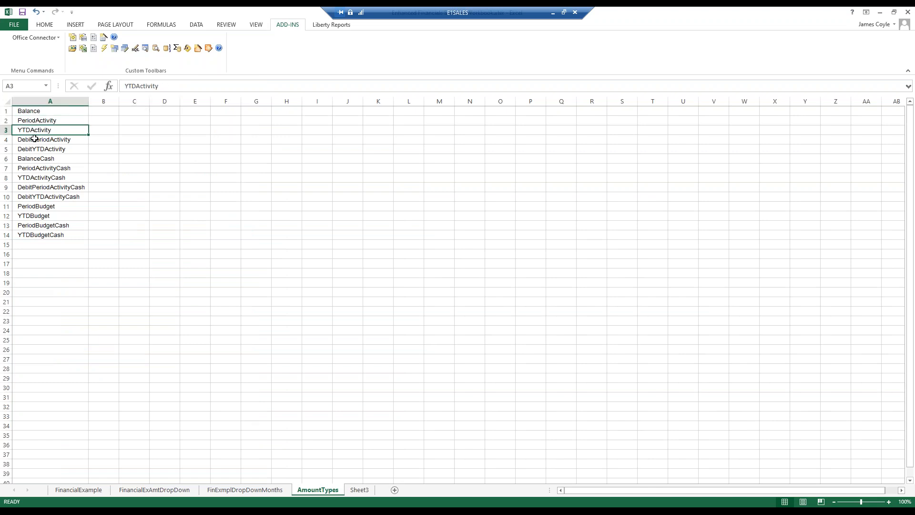
# - On the FinancialExAmtDropDown sheet, test the Activity column's amount type in D8 by choosing PeriodActivity, and restore YTDActivity
pyautogui.click(173, 491)
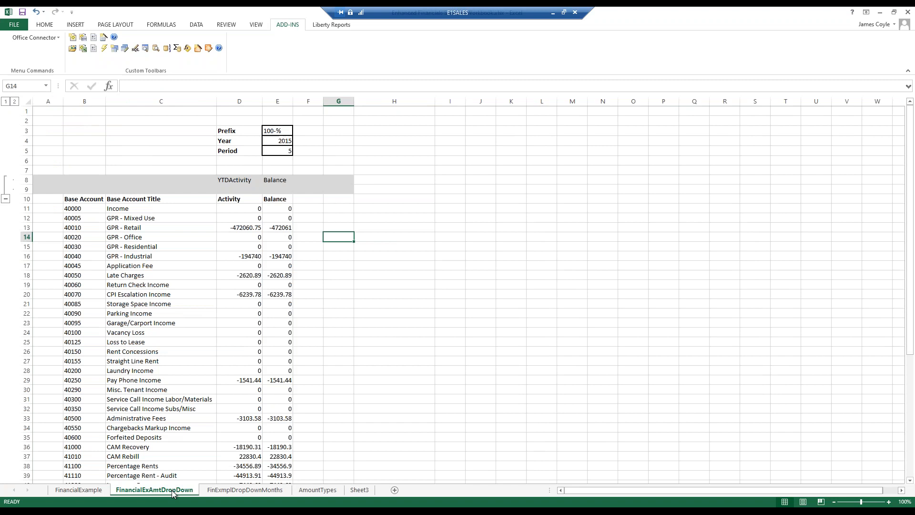
pyautogui.click(237, 183)
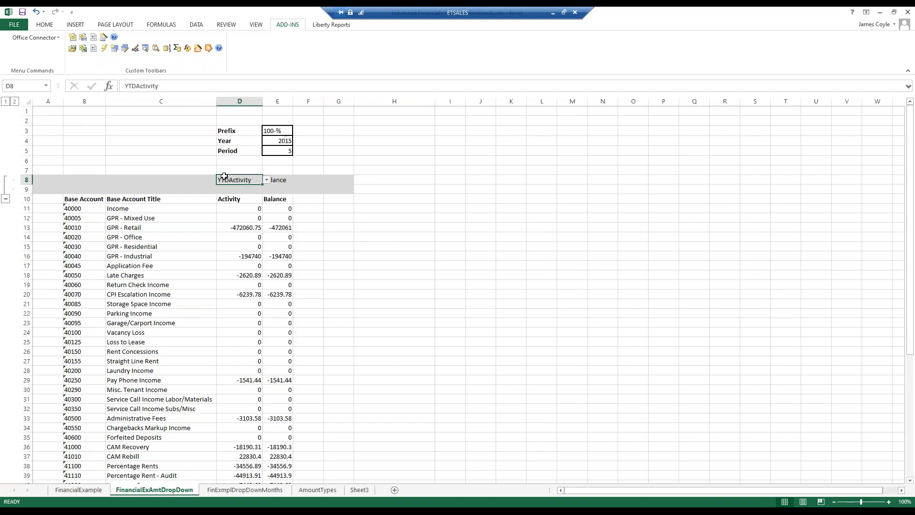
pyautogui.click(267, 180)
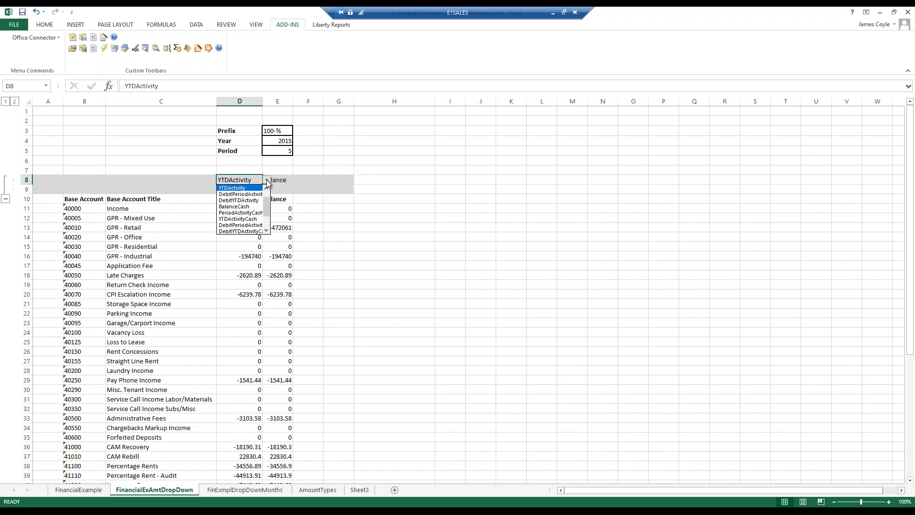
pyautogui.click(267, 179)
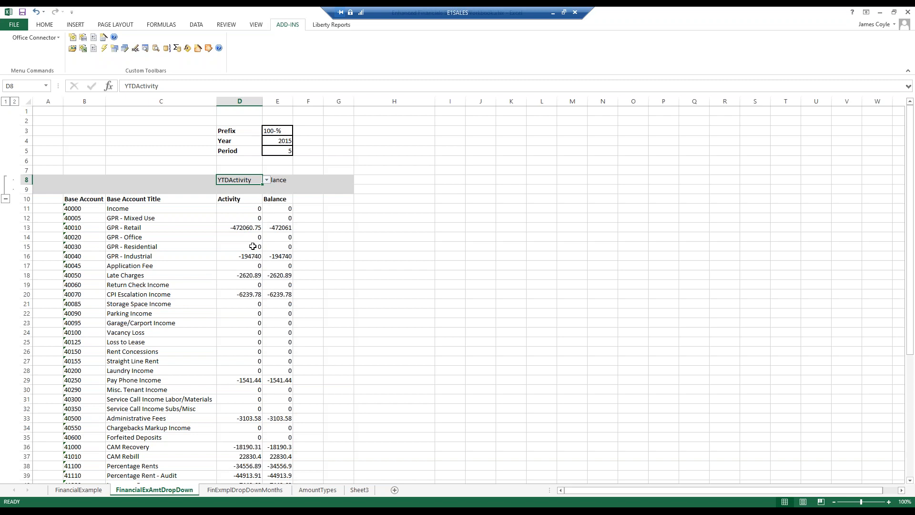
pyautogui.click(267, 180)
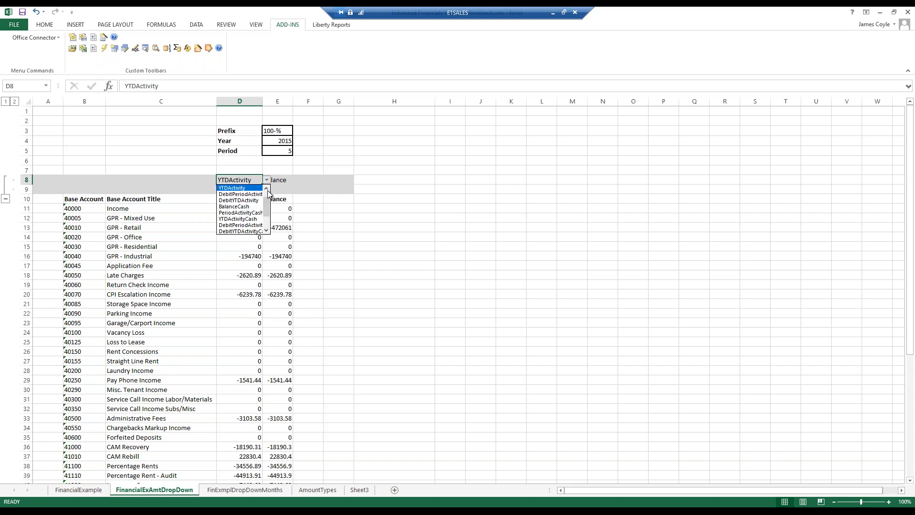
pyautogui.click(266, 188)
pyautogui.click(266, 189)
pyautogui.click(251, 194)
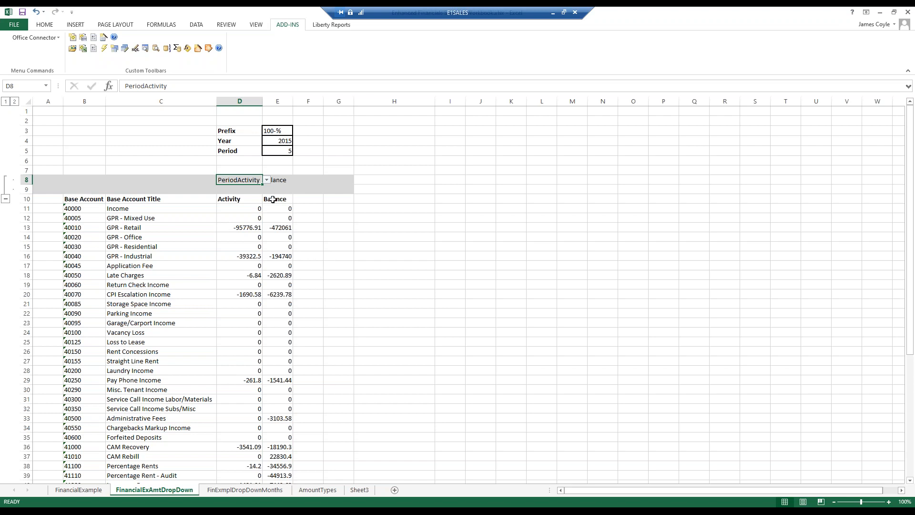
pyautogui.click(266, 179)
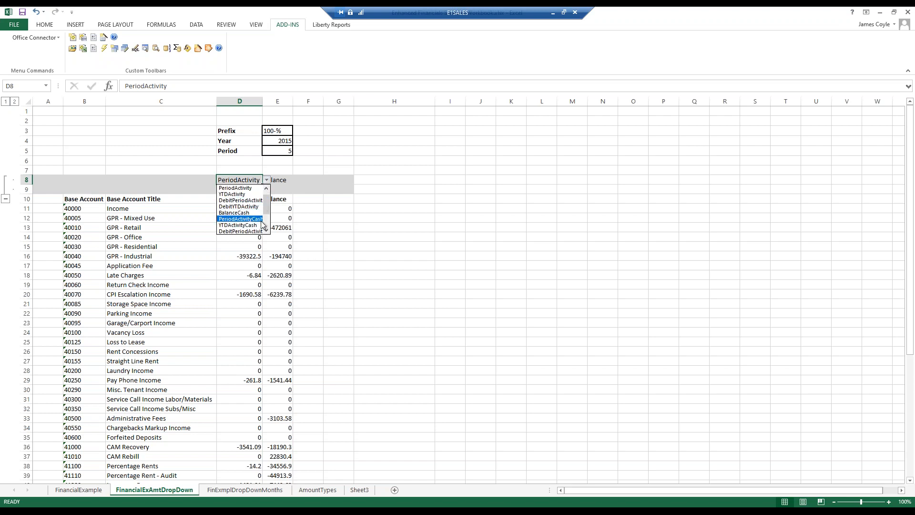
pyautogui.click(237, 194)
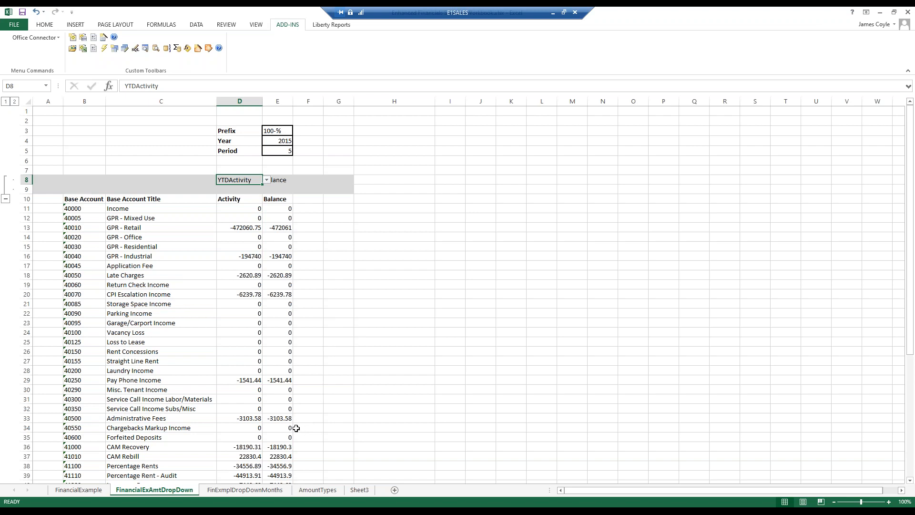
# - Examine the Activity and QTD Activity formulas on the FinExmplDropDownMonths sheet and check them against the AmountTypes list
pyautogui.click(245, 490)
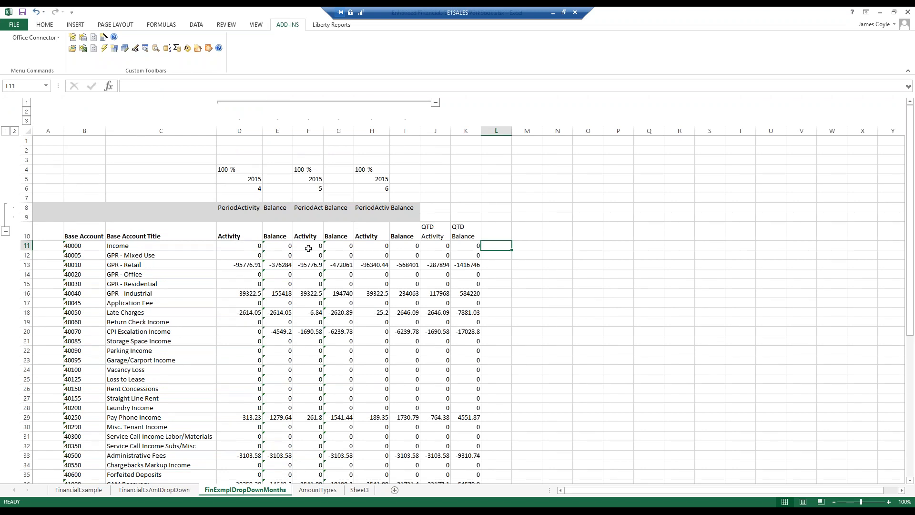
pyautogui.click(247, 248)
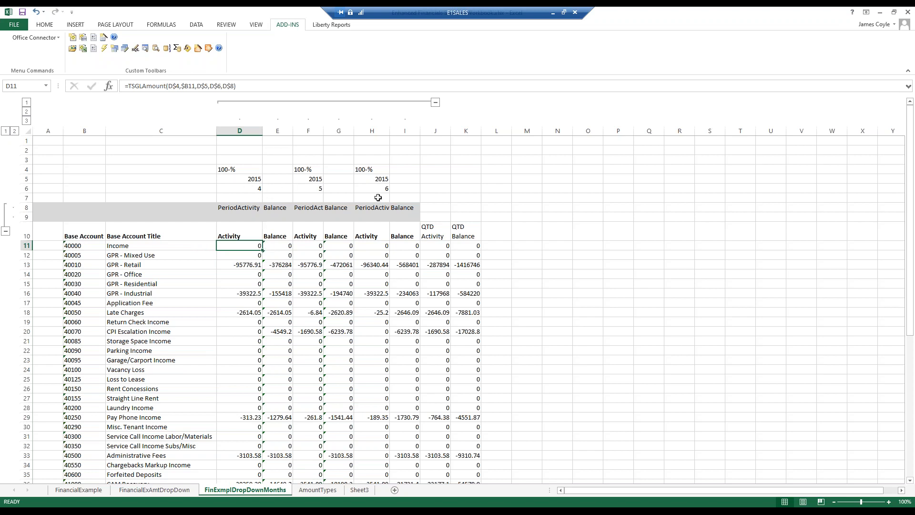
pyautogui.click(433, 245)
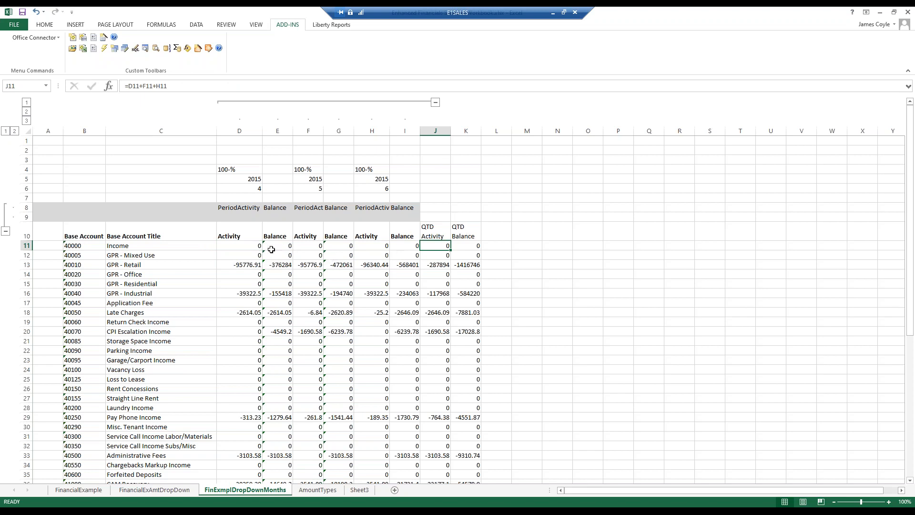
pyautogui.click(319, 491)
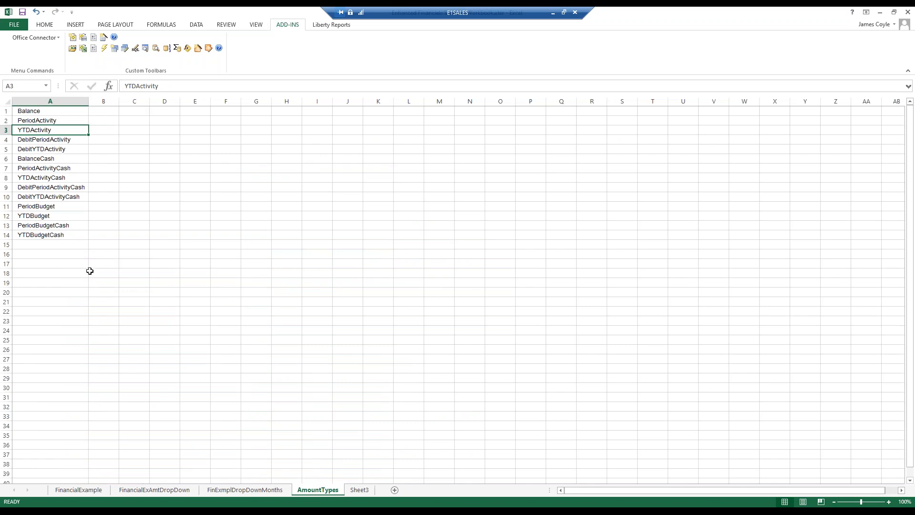
pyautogui.click(268, 491)
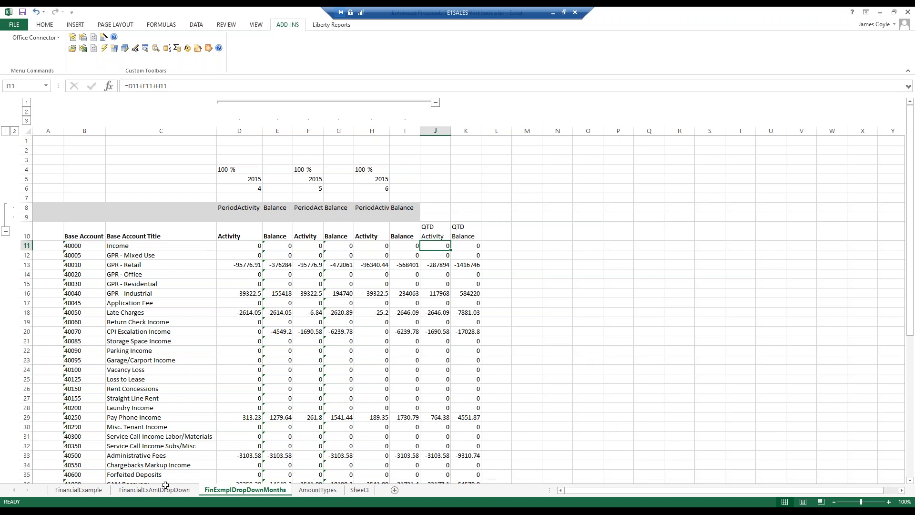
# - Switch to PowerPoint and present from the Quick Tour slide through the Roll-Back and Roll-Forward points of the next slide
pyautogui.hotkey('alt', 'Tab')
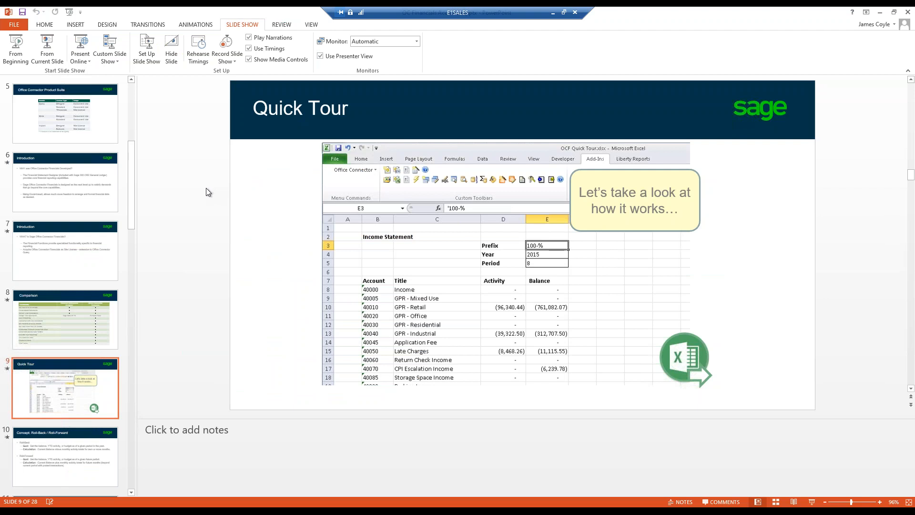
pyautogui.click(48, 57)
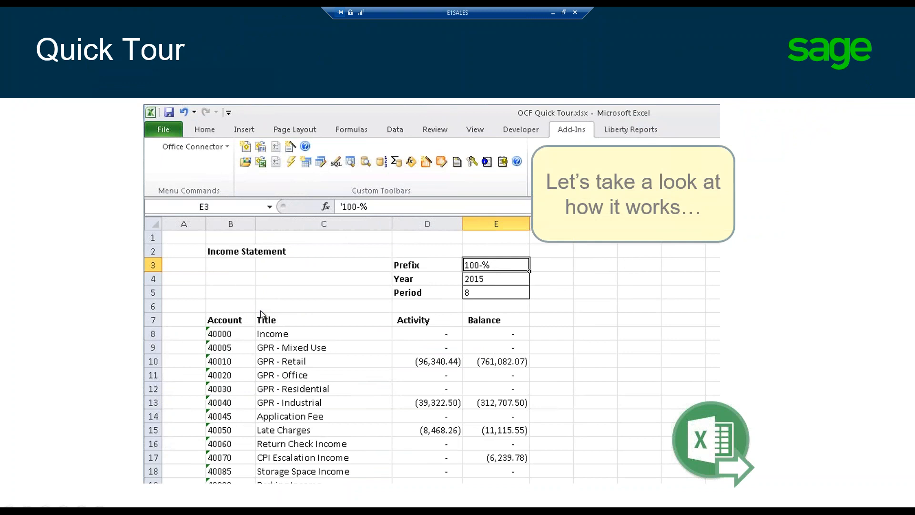
pyautogui.press('Right')
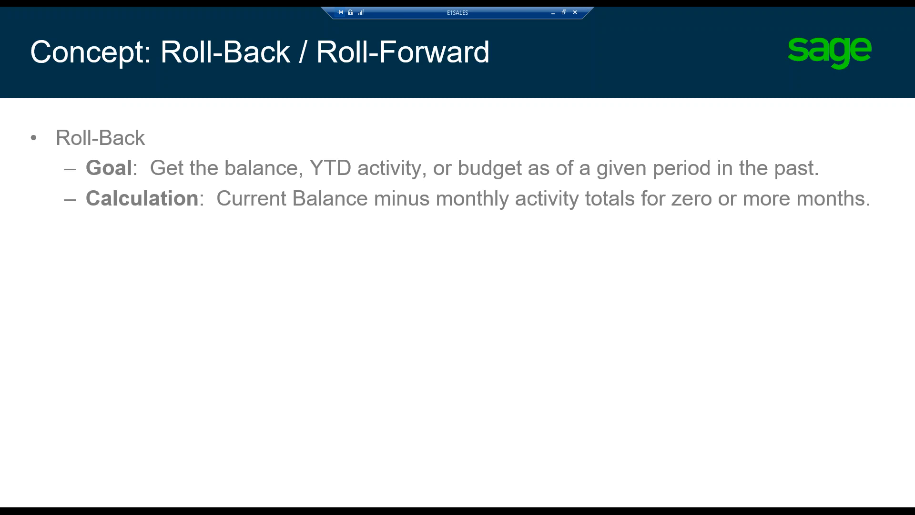
pyautogui.press('Right')
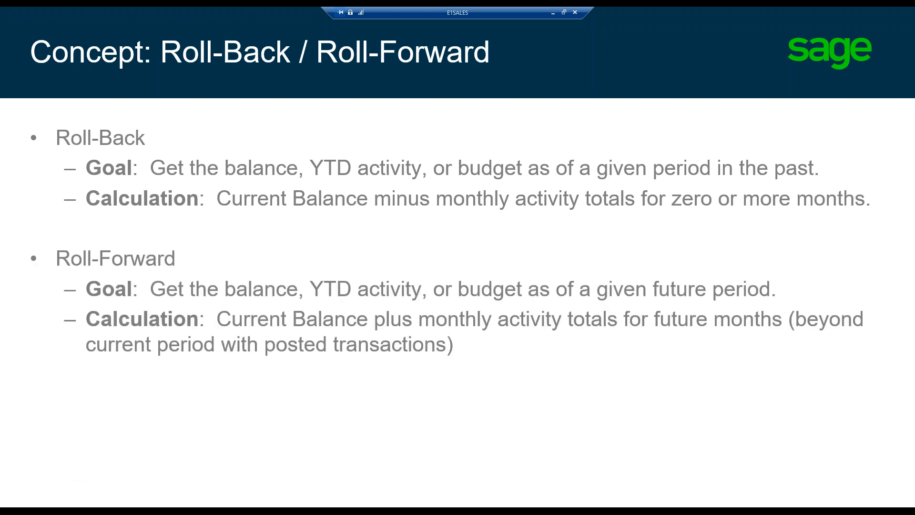